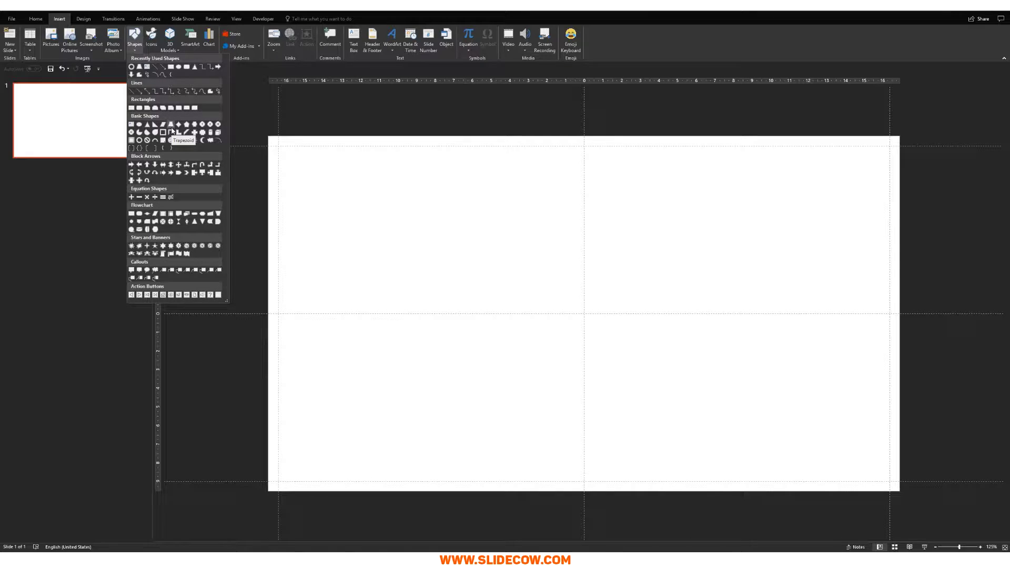
# Step: Draw a flat trapezoid about 8.3 cm wide and 1.6 cm high on the slide and make its slanted sides less steep
pyautogui.click(171, 130)
pyautogui.moveTo(410, 187); pyautogui.dragTo(564, 216)
pyautogui.scroll(5, 450, 195)
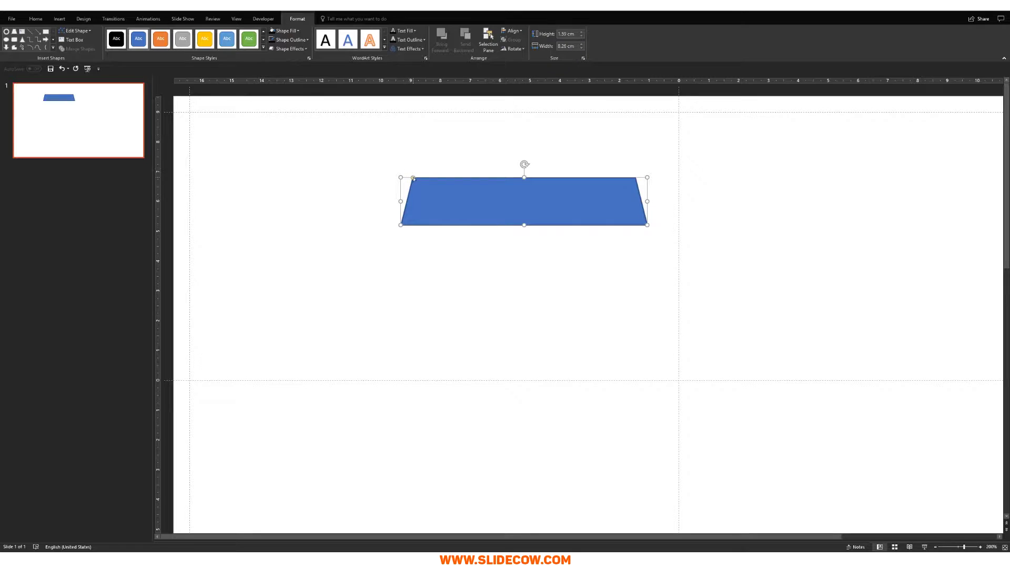
pyautogui.moveTo(413, 179); pyautogui.dragTo(425, 179)
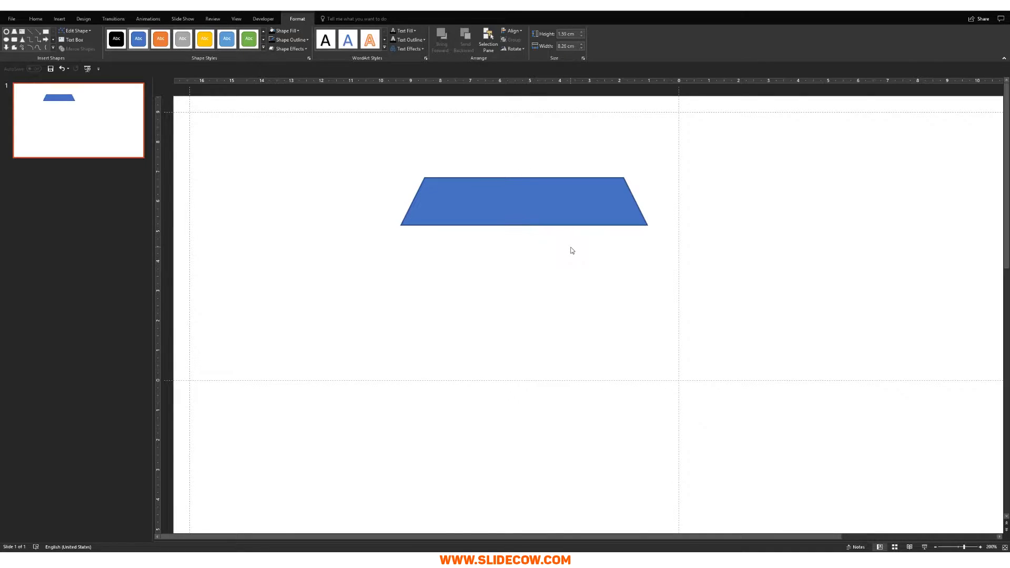
# Step: Rotate the trapezoid a quarter turn counter-clockwise to stand upright and flip it horizontally so its long edge faces left
pyautogui.moveTo(523, 162); pyautogui.dragTo(436, 274)
pyautogui.click(41, 21)
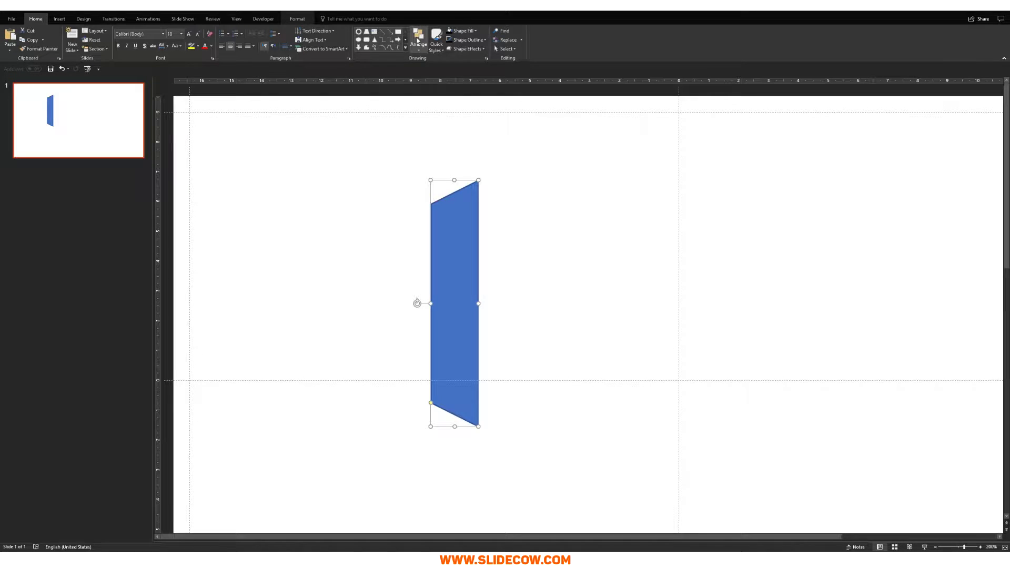
pyautogui.click(418, 38)
pyautogui.moveTo(442, 162)
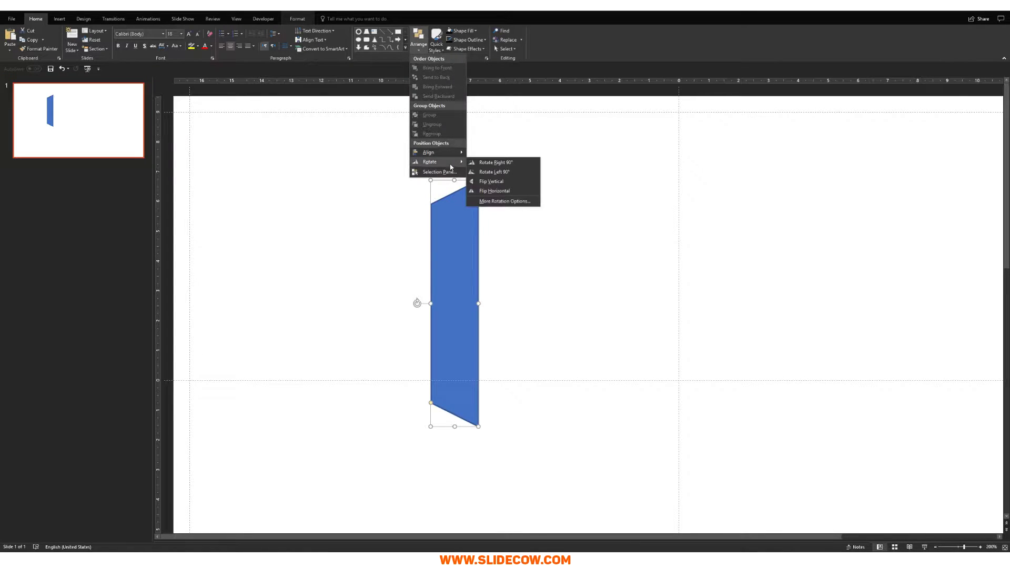
pyautogui.click(497, 191)
# Step: Stretch the upright trapezoid's short edge slightly outwards to the right and remove the shape's outline
pyautogui.click(538, 246)
pyautogui.click(472, 330)
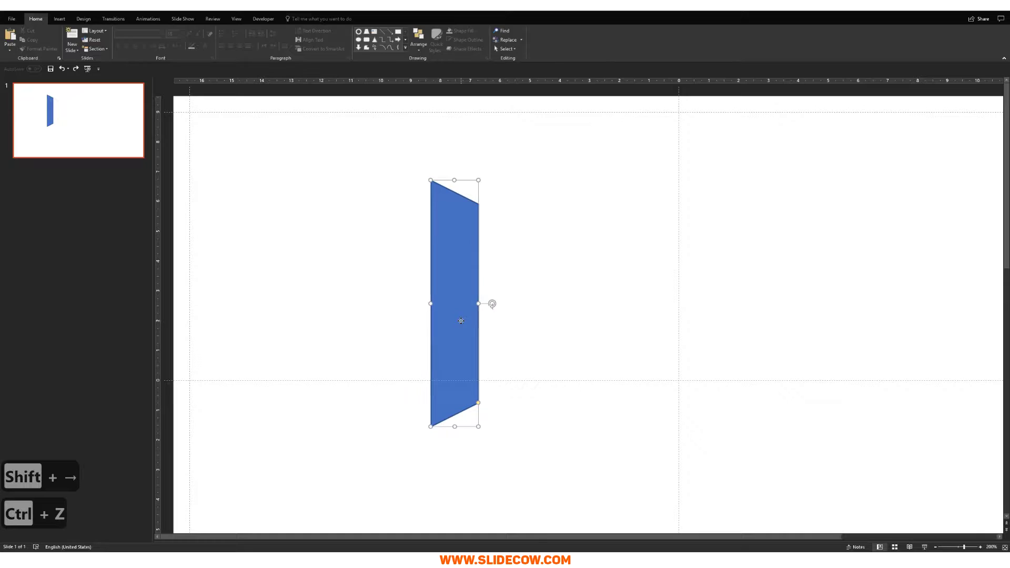
pyautogui.moveTo(479, 302); pyautogui.dragTo(494, 303)
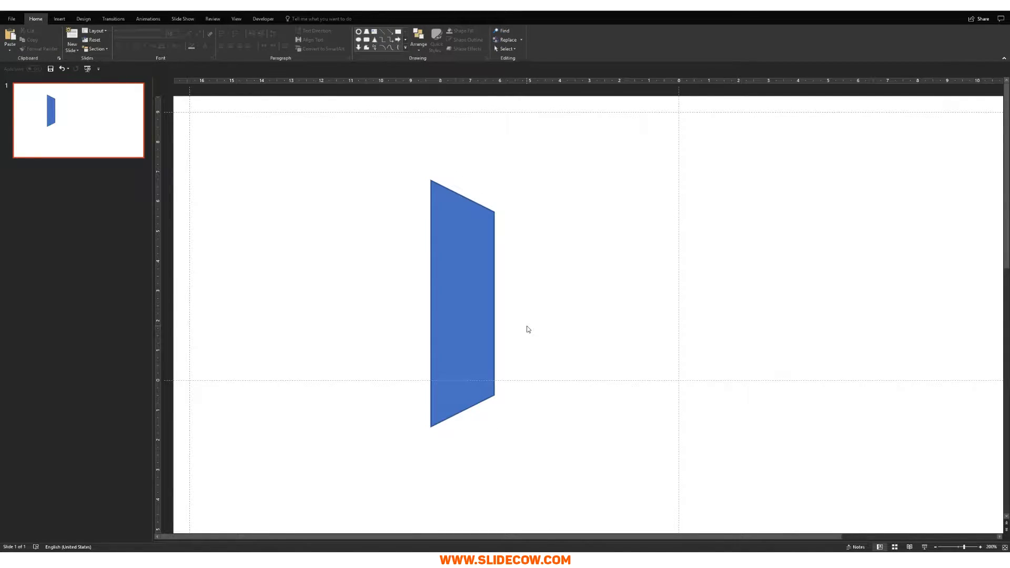
pyautogui.click(614, 202)
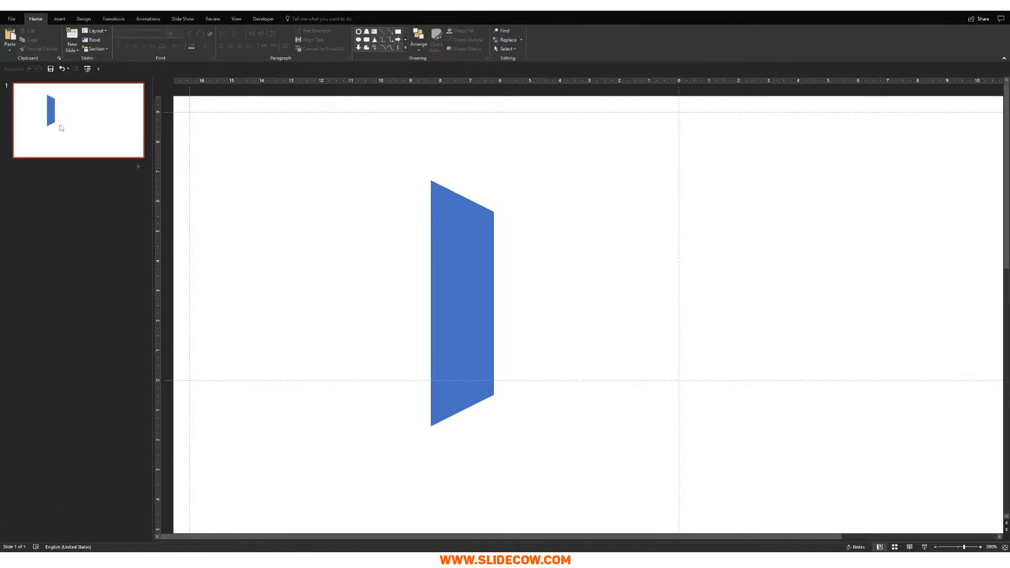
# Step: Draw a narrow upright oval about 8.3 cm high and 1.1 cm wide over the trapezoid's long edge
pyautogui.click(60, 19)
pyautogui.click(135, 39)
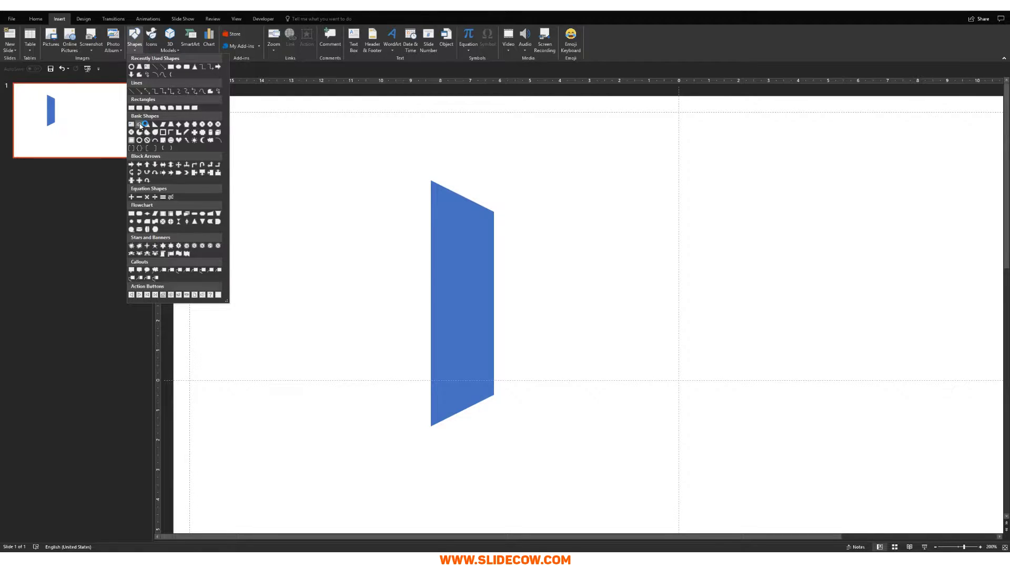
pyautogui.click(140, 125)
pyautogui.moveTo(420, 177); pyautogui.dragTo(452, 424)
# Step: Fill the oval with grey and remove its outline
pyautogui.scroll(10, 455, 377)
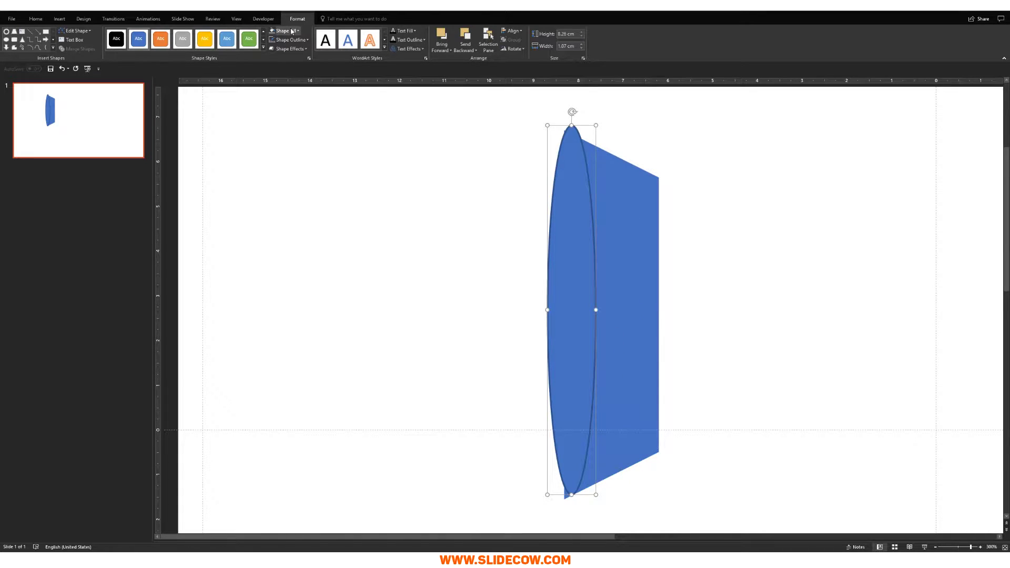
pyautogui.click(272, 31)
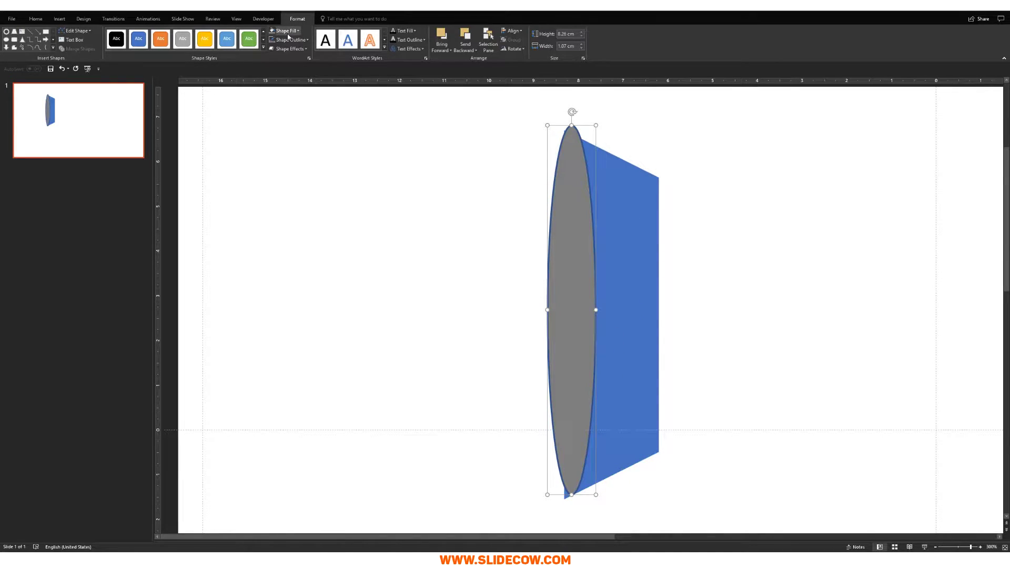
pyautogui.click(297, 30)
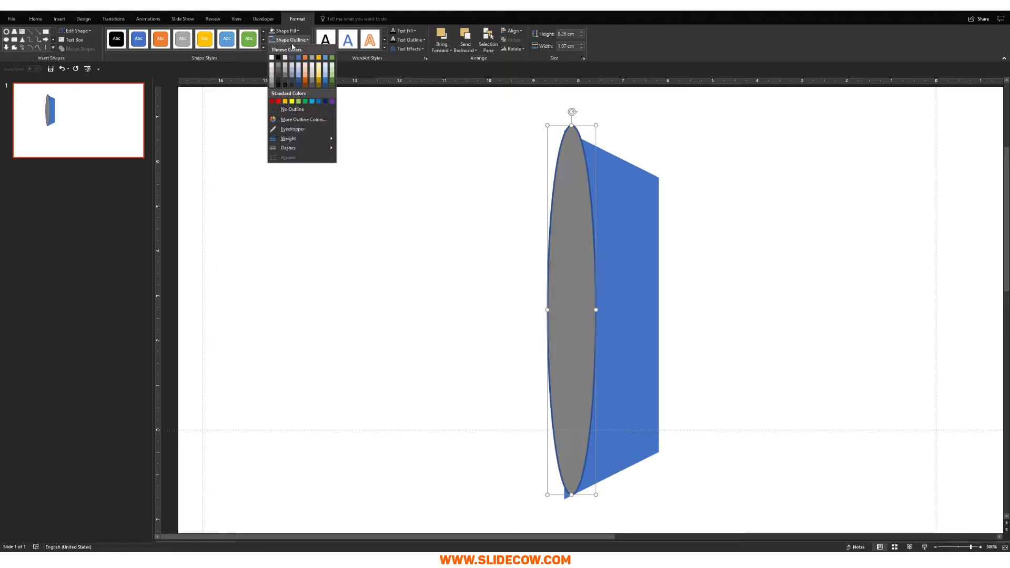
pyautogui.click(304, 108)
# Step: Centre the grey oval on the trapezoid's long edge and match its ends to the upper and lower corners
pyautogui.moveTo(582, 203); pyautogui.dragTo(573, 204)
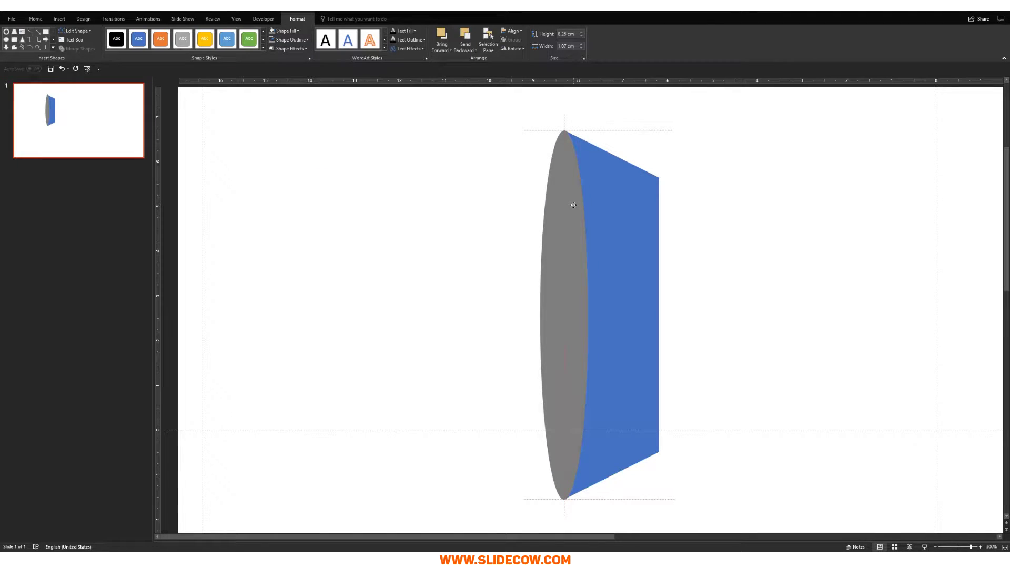
pyautogui.moveTo(564, 499)
pyautogui.mouseDown()
pyautogui.moveTo(561, 490)
pyautogui.moveTo(564, 499)
pyautogui.mouseUp()
pyautogui.moveTo(563, 128)
pyautogui.mouseDown()
pyautogui.moveTo(561, 139)
pyautogui.moveTo(564, 130)
pyautogui.mouseUp()
pyautogui.click(740, 315)
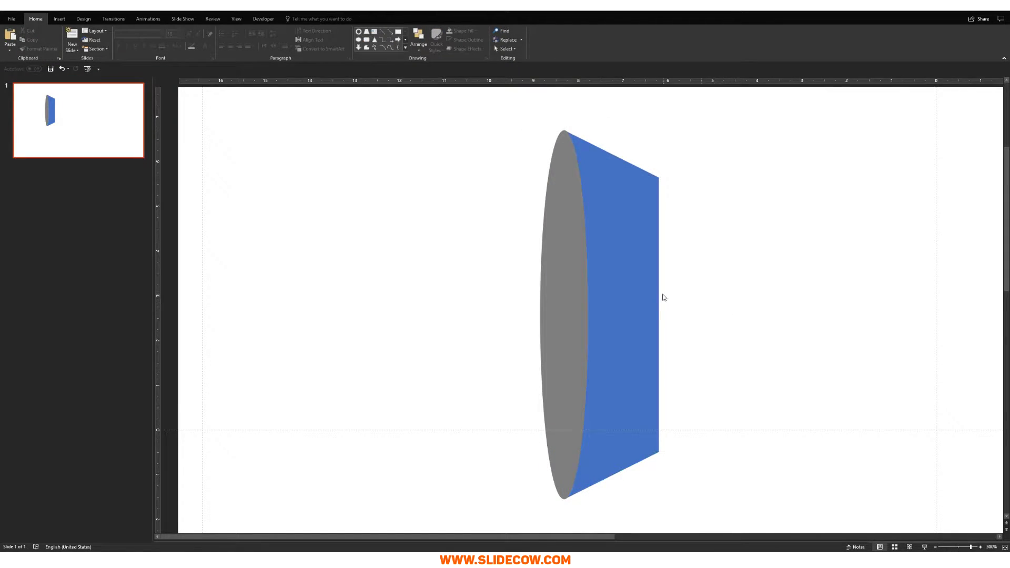
pyautogui.scroll(-5, 663, 297)
pyautogui.scroll(2, 531, 310)
pyautogui.click(347, 266)
pyautogui.scroll(3, 344, 230)
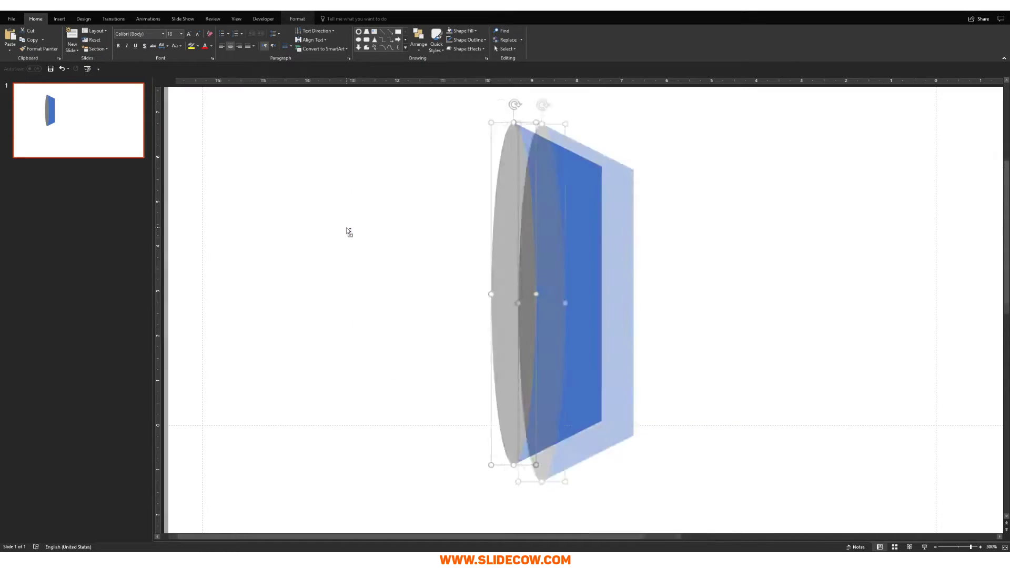
pyautogui.click(727, 266)
pyautogui.click(579, 304)
pyautogui.click(724, 365)
# Step: Duplicate the grey oval onto the trapezoid's short edge and reduce the copy's height to match that edge
pyautogui.click(561, 333)
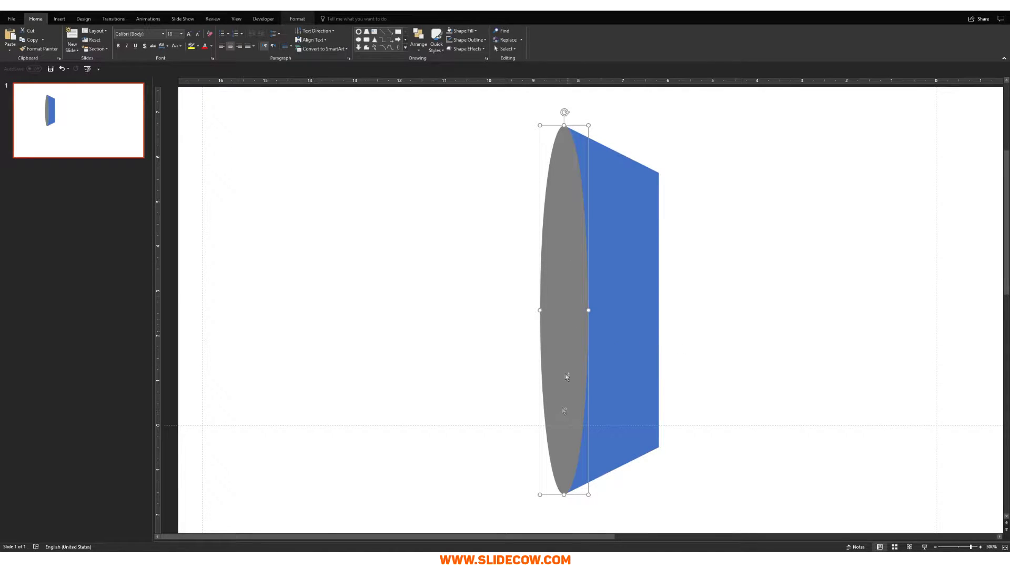
pyautogui.keyDown('ctrl'); pyautogui.moveTo(557, 368); pyautogui.dragTo(652, 365); pyautogui.keyUp('ctrl')
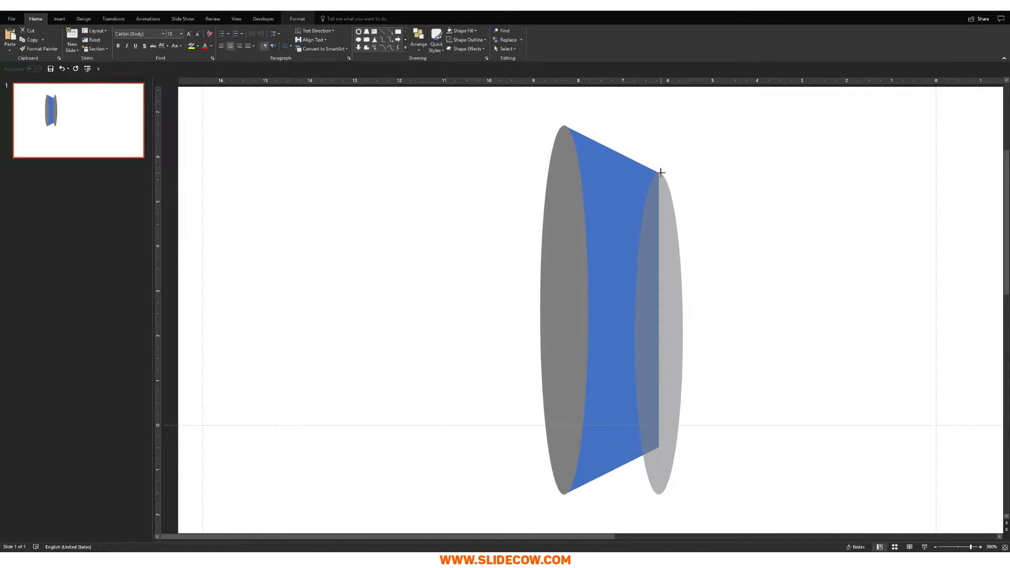
pyautogui.hotkey('ctrl', 'z')
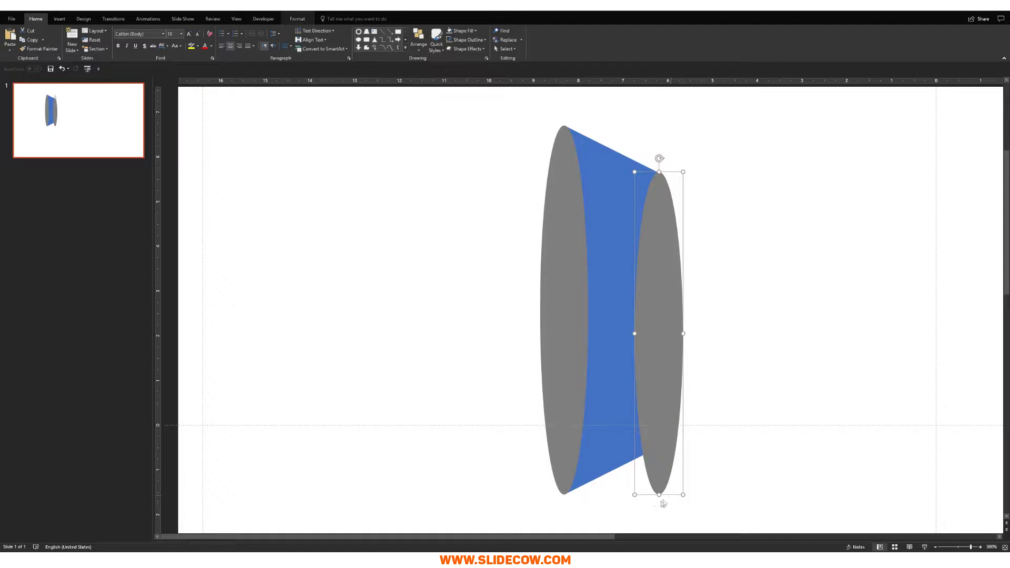
pyautogui.hotkey('ctrl', 'y')
pyautogui.hotkey('ctrl', 'z')
pyautogui.click(698, 492)
pyautogui.click(654, 357)
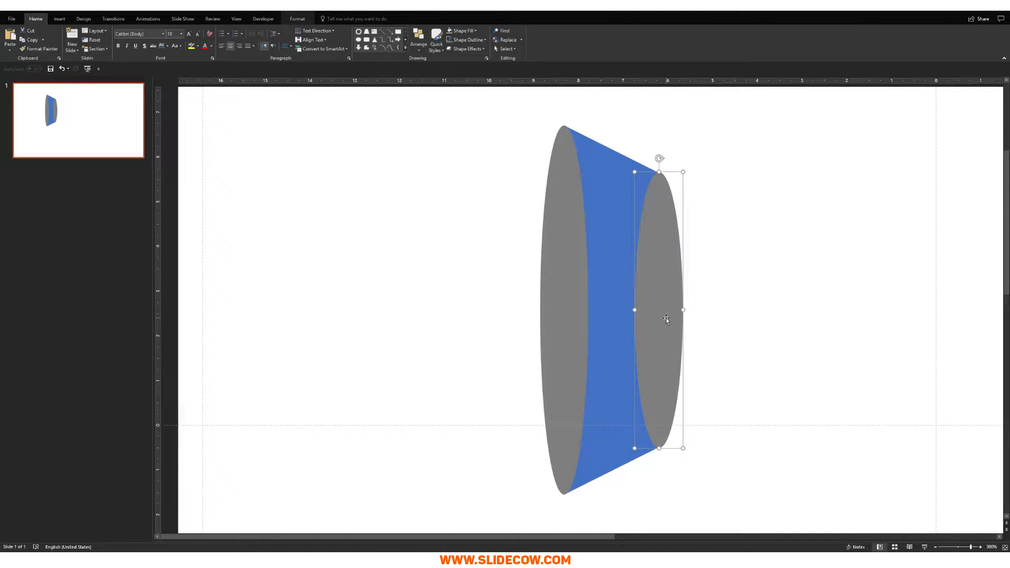
# Step: Copy the trapezoid's blue formatting to the smaller oval on its short edge
pyautogui.click(606, 223)
pyautogui.click(669, 240)
pyautogui.click(602, 237)
pyautogui.click(38, 49)
pyautogui.click(675, 247)
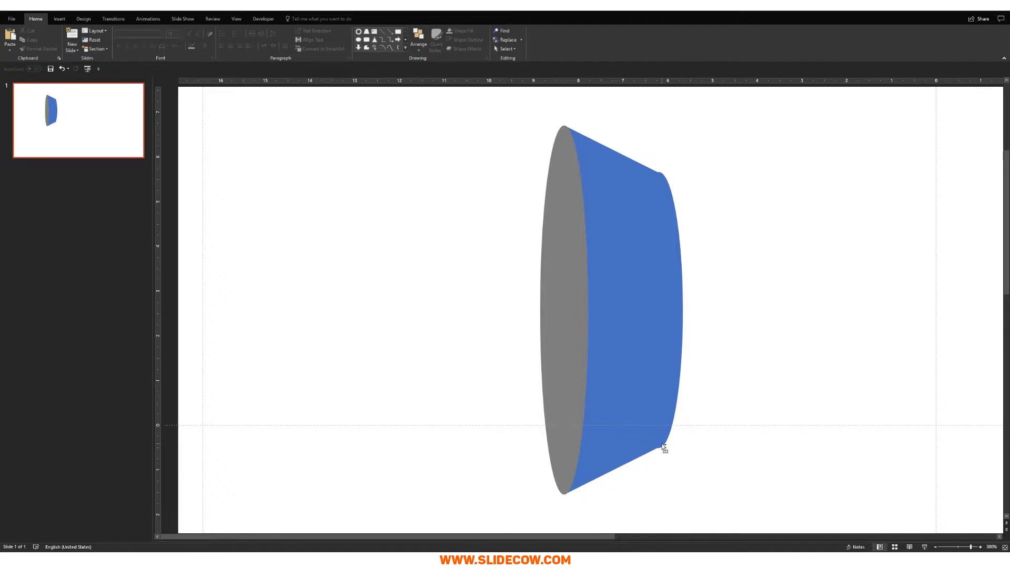
# Step: Fine-tune the blue oval's upper and lower ends so they meet the corners of the trapezoid's short edge
pyautogui.scroll(5, 663, 447)
pyautogui.scroll(-3, 225, 338)
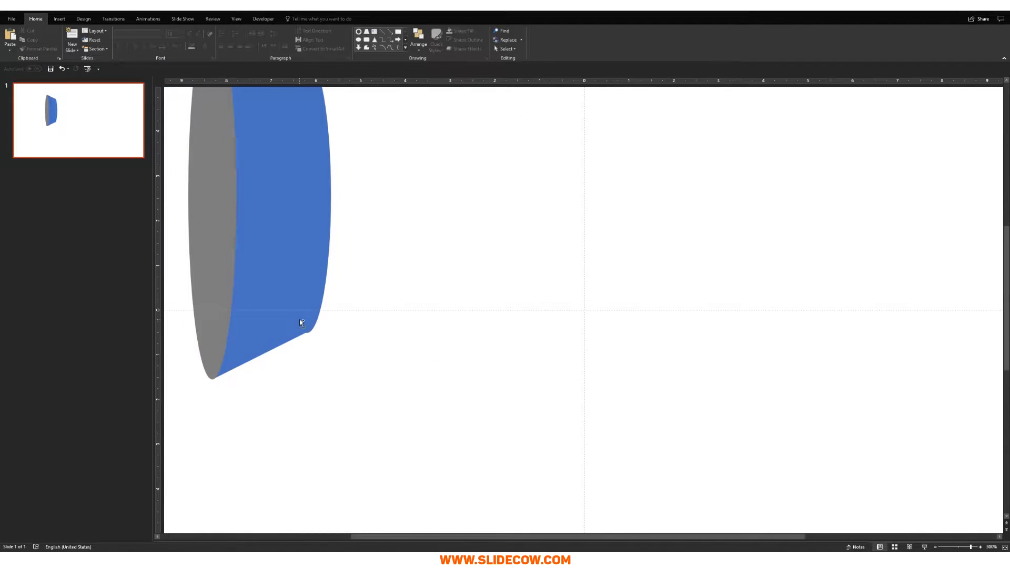
pyautogui.click(316, 284)
pyautogui.scroll(5, 315, 397)
pyautogui.moveTo(584, 494); pyautogui.dragTo(581, 494)
pyautogui.press('Escape')
pyautogui.click(586, 149)
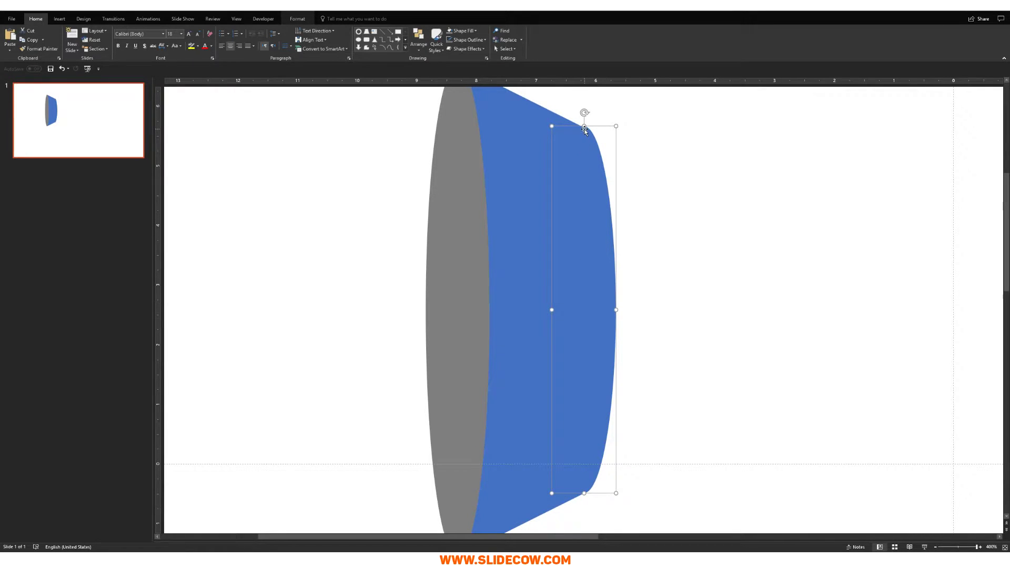
pyautogui.moveTo(584, 126); pyautogui.dragTo(584, 127)
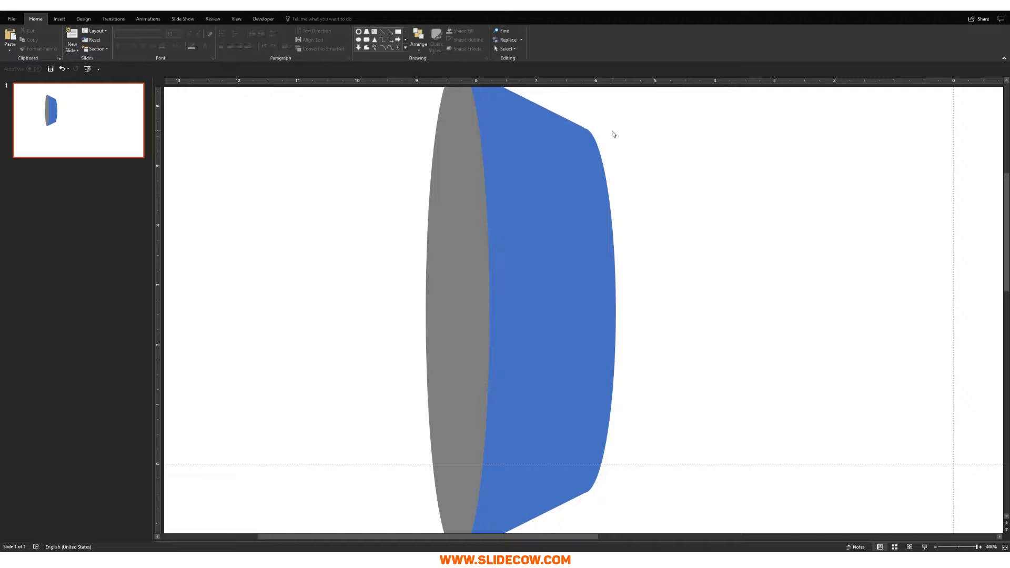
# Step: Nudge the blue oval four steps left and two steps up to blend it with the trapezoid
pyautogui.press('Left')
pyautogui.press('Left')
pyautogui.press('Left')
pyautogui.press('Left')
pyautogui.press('Up')
pyautogui.press('Up')
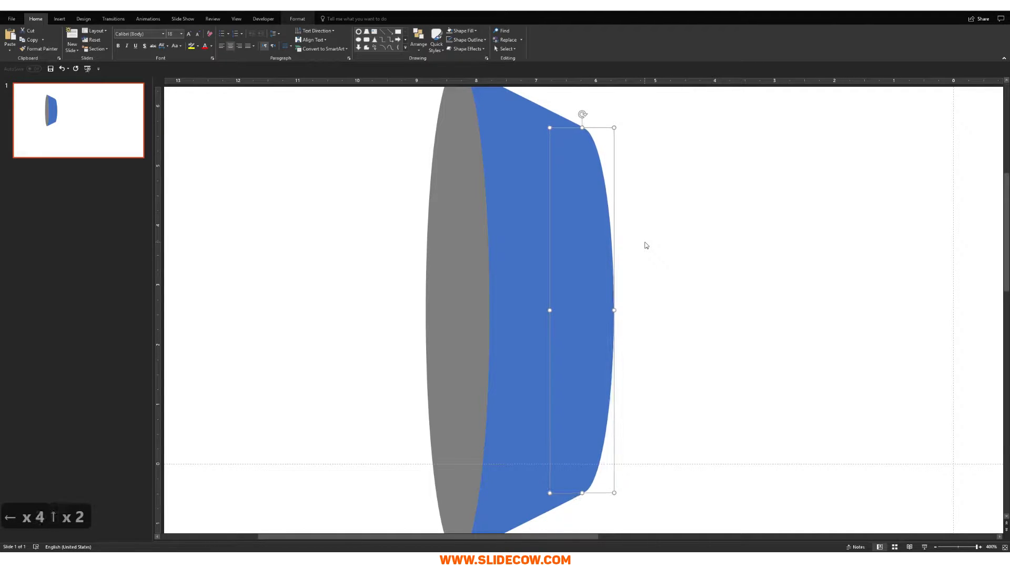
pyautogui.press('Escape')
# Step: Extend the blue oval's lower end slightly downwards to meet the trapezoid's lower corner
pyautogui.click(601, 465)
pyautogui.moveTo(580, 493); pyautogui.dragTo(580, 495)
pyautogui.click(626, 517)
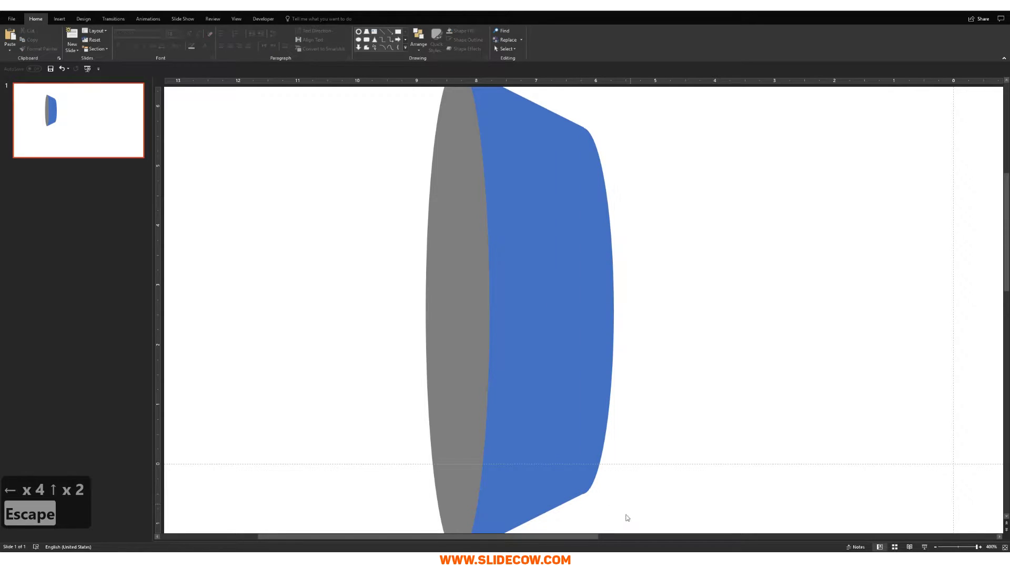
pyautogui.scroll(-5, 662, 383)
pyautogui.click(440, 267)
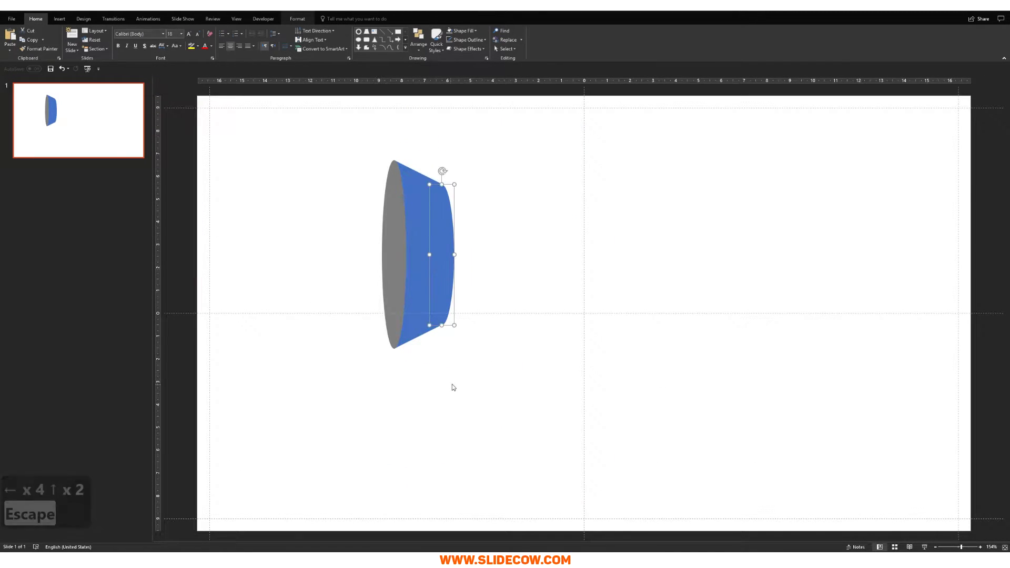
pyautogui.scroll(5, 452, 387)
pyautogui.click(588, 478)
pyautogui.moveTo(583, 495); pyautogui.dragTo(583, 496)
pyautogui.click(654, 457)
pyautogui.scroll(-3, 652, 455)
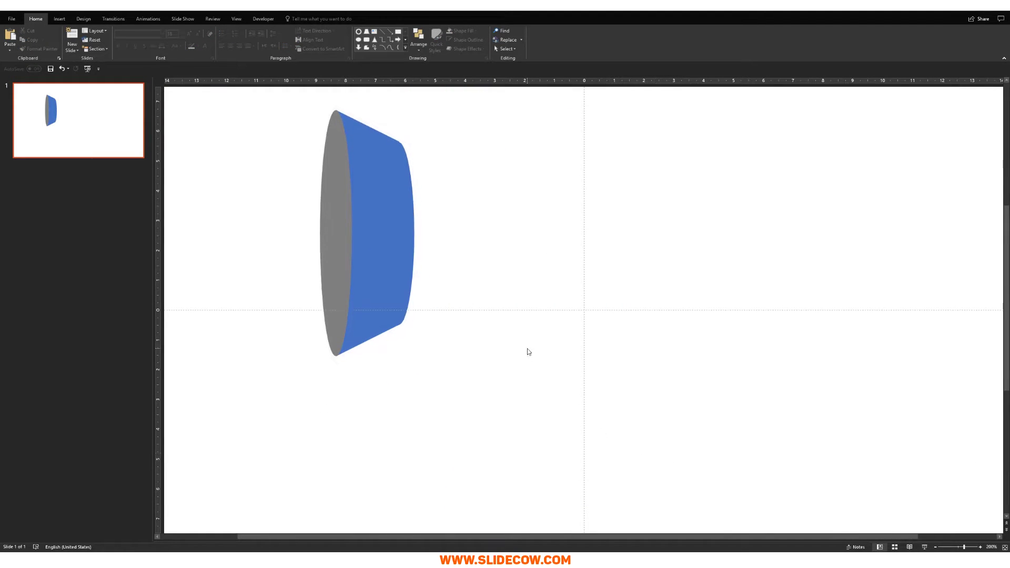
# Step: Merge the blue oval and the trapezoid into one shape with Union
pyautogui.scroll(-2, 452, 204)
pyautogui.scroll(4, 452, 206)
pyautogui.scroll(-2, 405, 257)
pyautogui.click(405, 234)
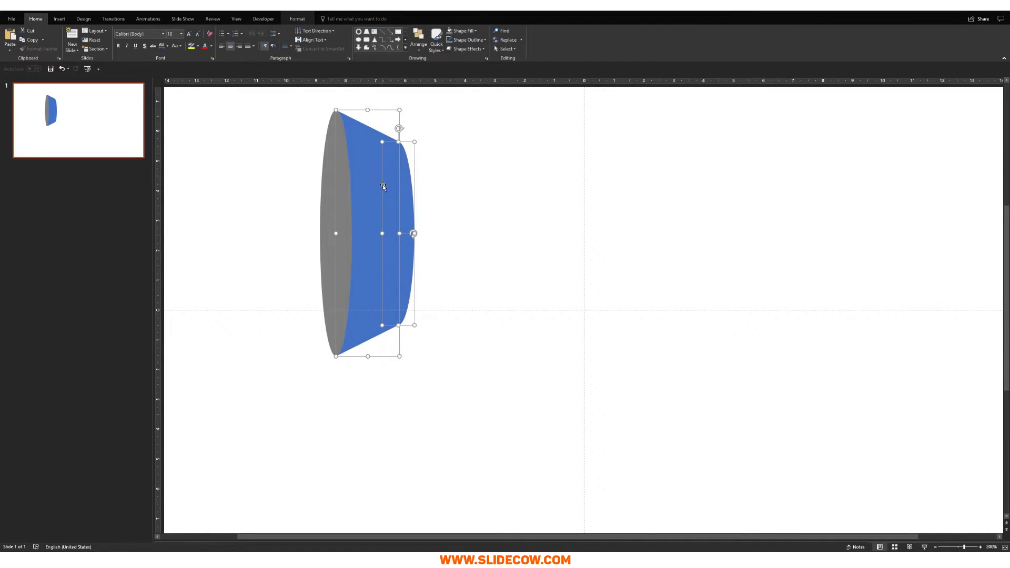
pyautogui.click(297, 18)
pyautogui.click(79, 48)
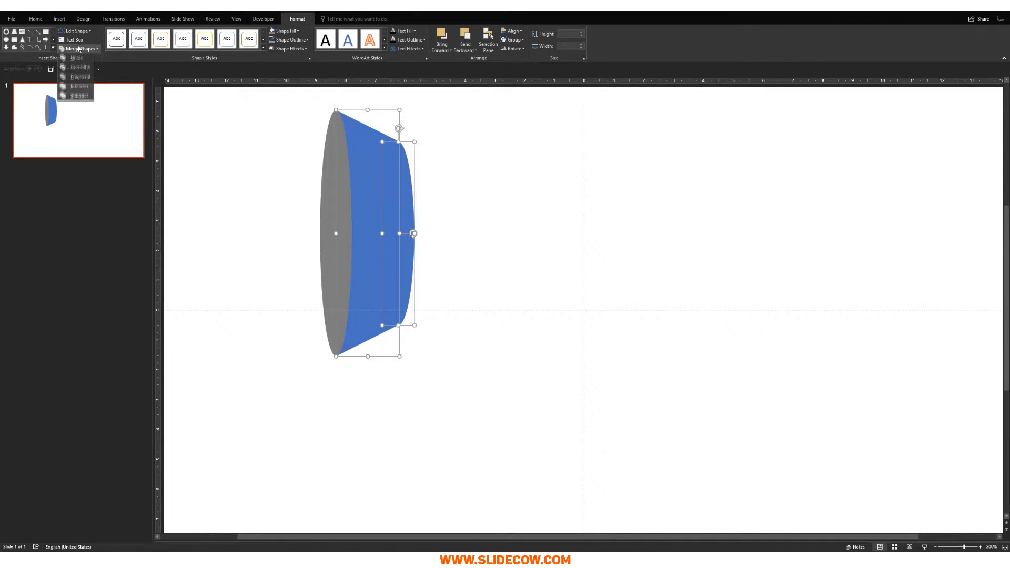
pyautogui.click(78, 58)
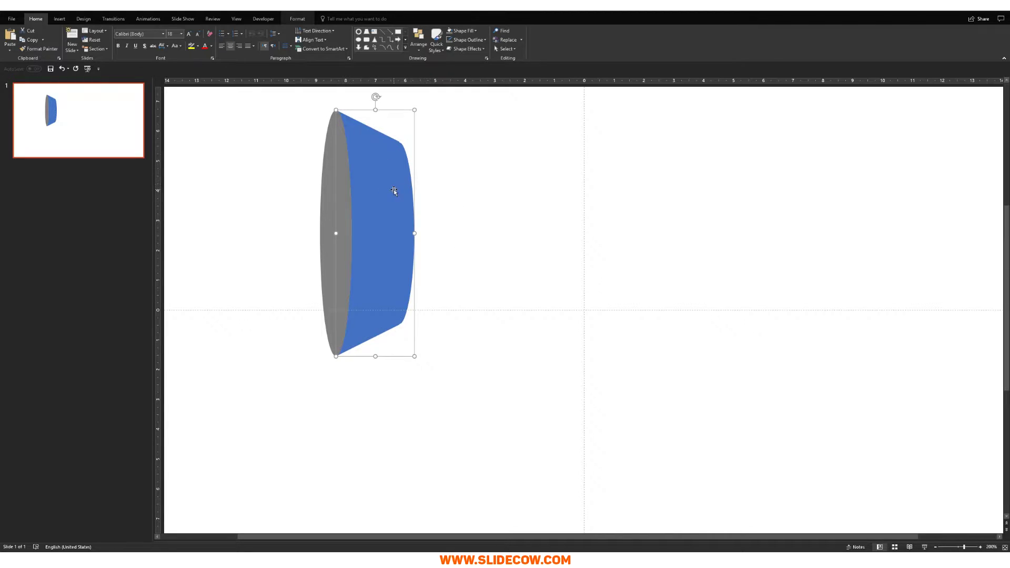
# Step: Edit the merged blue shape's points so the upper and lower right corners each have a single point joining the curve cleanly
pyautogui.click(297, 19)
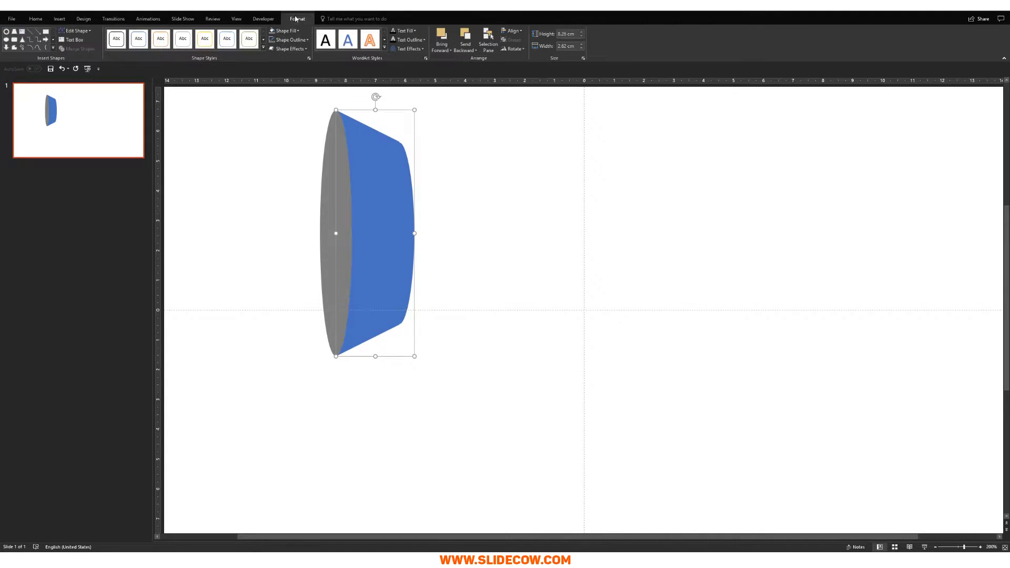
pyautogui.click(90, 31)
pyautogui.click(78, 52)
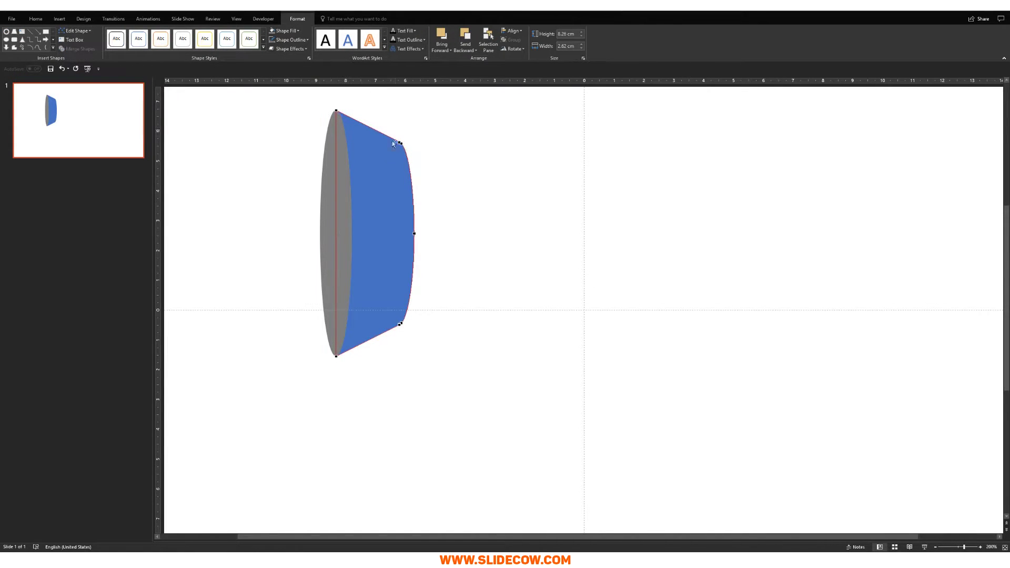
pyautogui.keyDown('ctrl'); pyautogui.scroll(5, 411, 281); pyautogui.keyUp('ctrl')
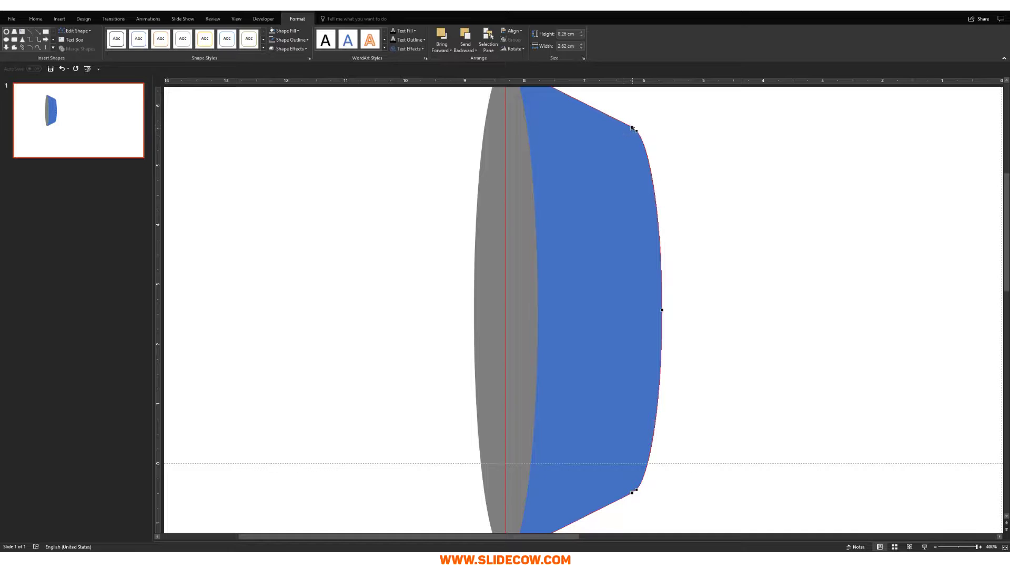
pyautogui.moveTo(631, 127); pyautogui.dragTo(630, 127)
pyautogui.moveTo(631, 491); pyautogui.dragTo(631, 492)
pyautogui.scroll(-2, 644, 286)
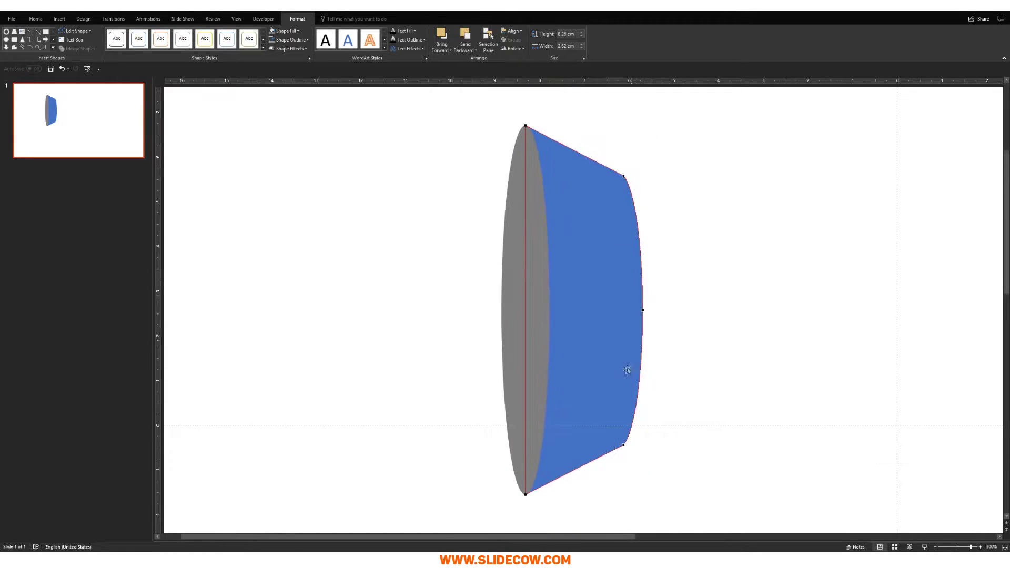
pyautogui.press('Escape')
pyautogui.click(657, 335)
# Step: Group the grey oval and the blue tapered shape into one segment
pyautogui.hotkey('ctrl', 'a')
pyautogui.scroll(-3, 667, 405)
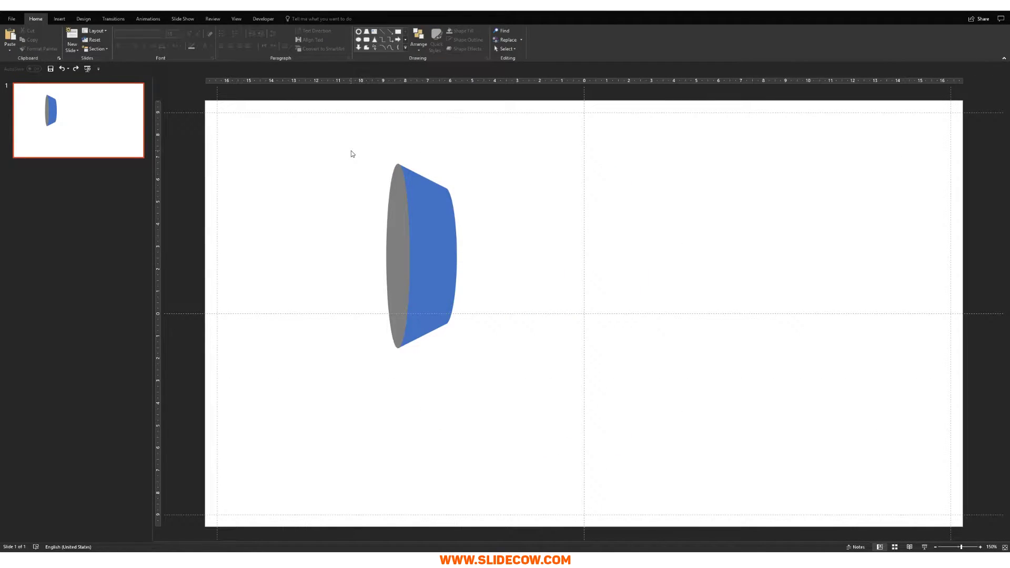
pyautogui.moveTo(351, 152); pyautogui.dragTo(531, 400)
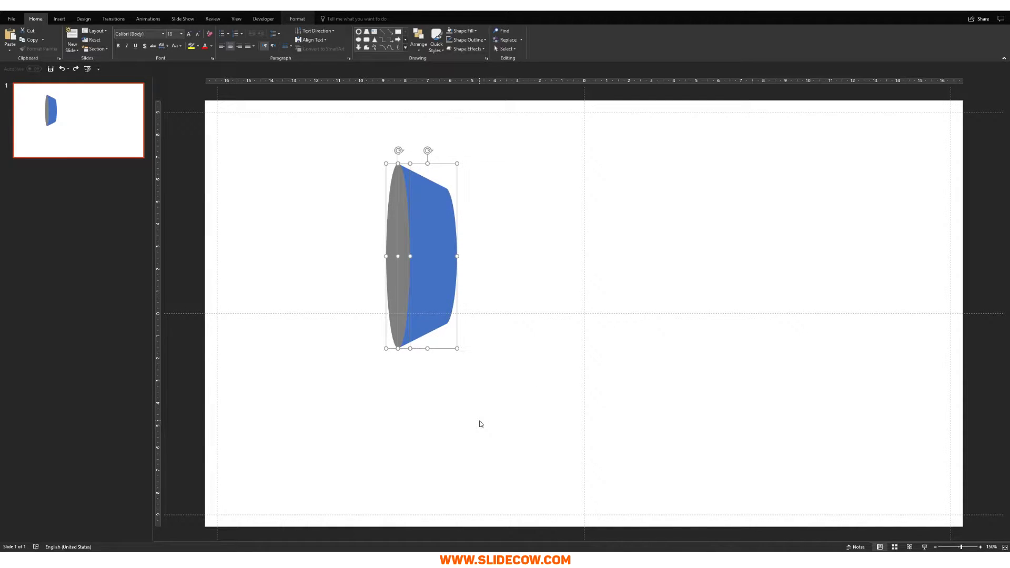
pyautogui.hotkey('ctrl', 'g')
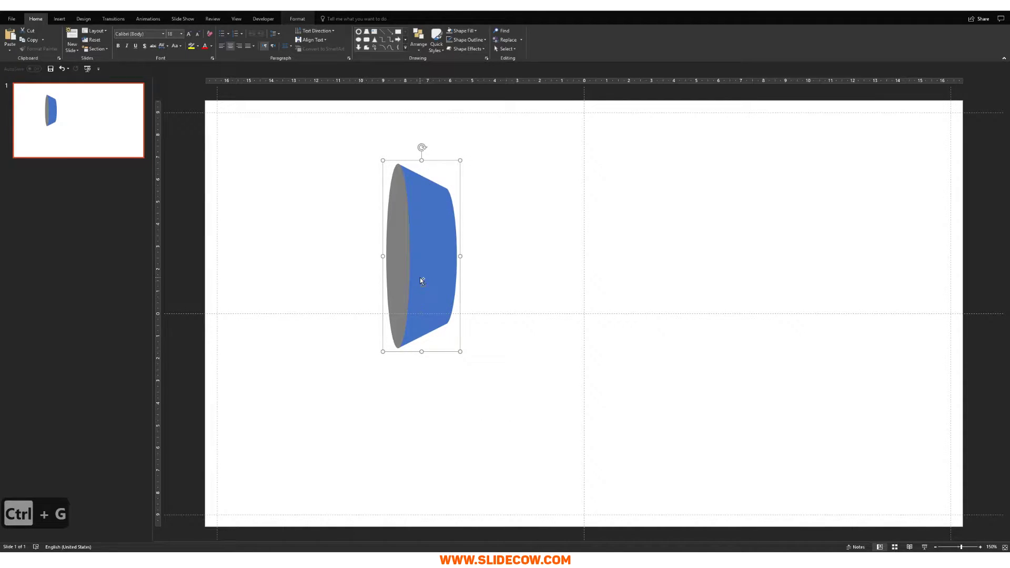
# Step: Duplicate the segment horizontally beside the original and shrink the copy step by step to about two-thirds of the original's height
pyautogui.moveTo(420, 281); pyautogui.dragTo(496, 292)
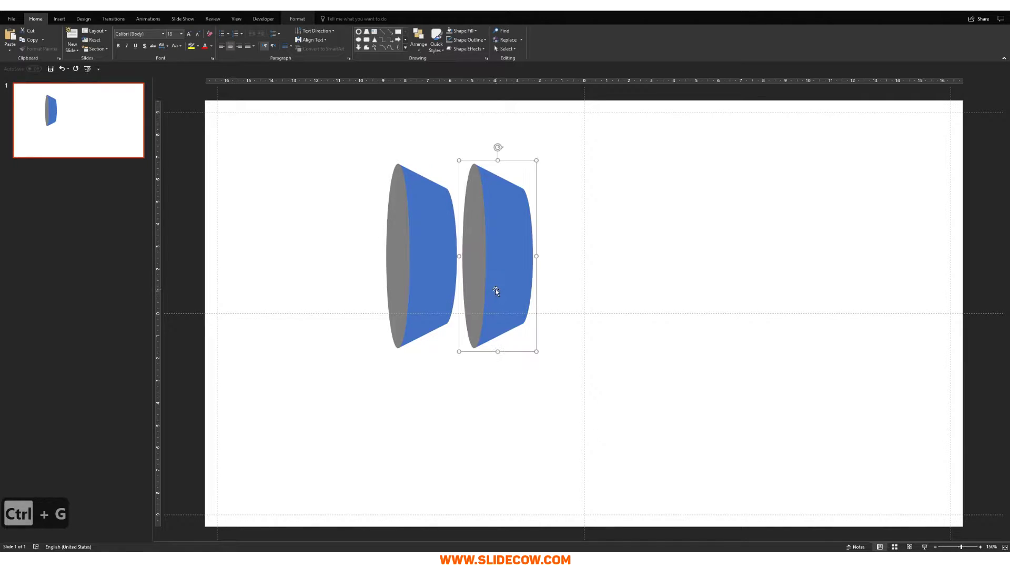
pyautogui.hotkey('shift', 'Down')
pyautogui.hotkey('shift', 'Left')
pyautogui.hotkey('shift', 'Down')
pyautogui.hotkey('shift', 'Left')
pyautogui.hotkey('shift', 'Down')
pyautogui.hotkey('shift', 'Left')
pyautogui.hotkey('shift', 'Down')
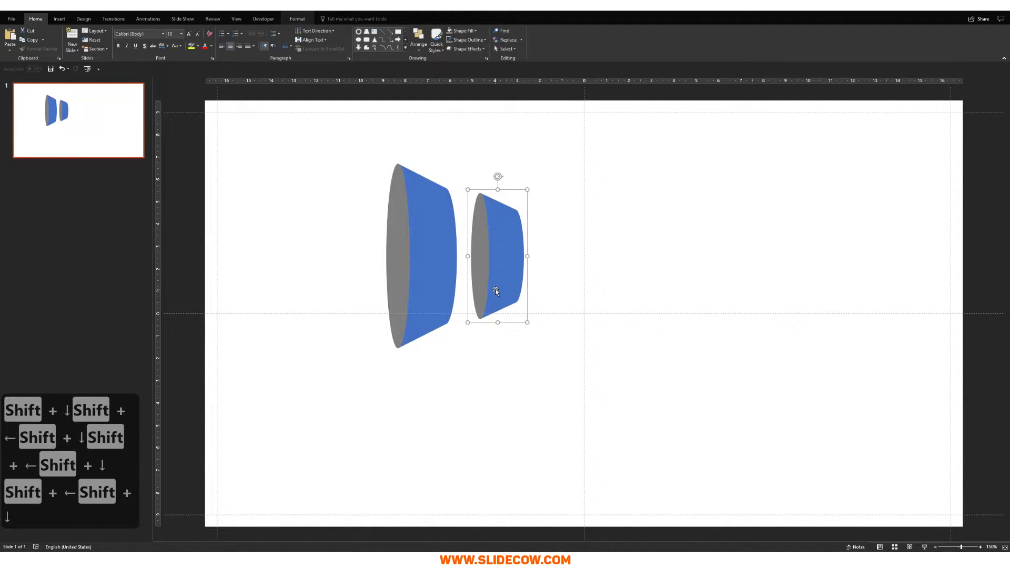
# Step: Duplicate the second segment beside it and shrink the copy to about two-thirds size as the third segment, keeping a narrow gap
pyautogui.moveTo(496, 291); pyautogui.dragTo(548, 297)
pyautogui.hotkey('shift', 'Down')
pyautogui.hotkey('shift', 'Left')
pyautogui.hotkey('shift', 'Down')
pyautogui.hotkey('shift', 'Left')
pyautogui.hotkey('shift', 'Down')
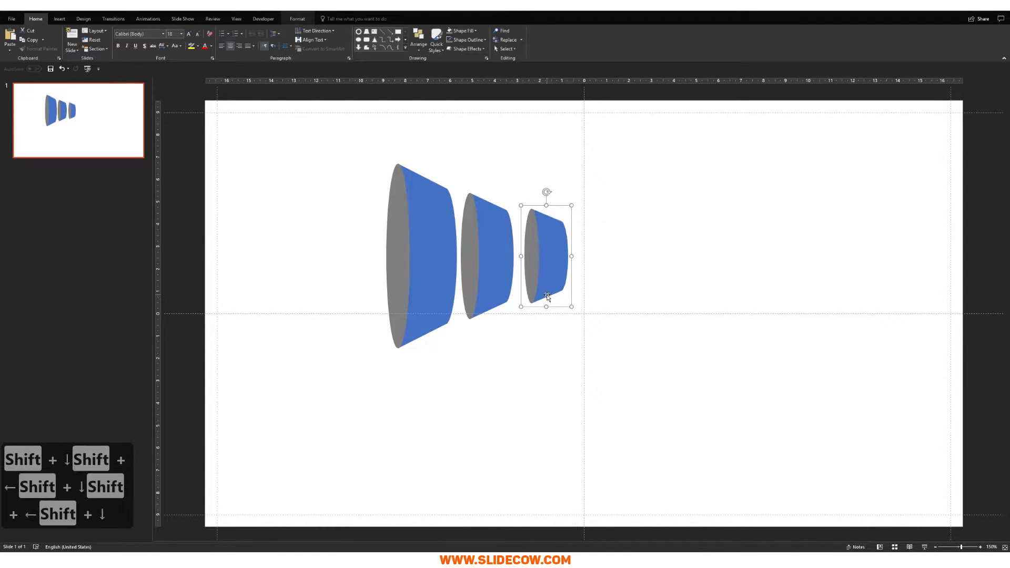
pyautogui.hotkey('shift', 'Left')
pyautogui.moveTo(544, 292); pyautogui.dragTo(544, 261)
pyautogui.hotkey('shift', 'Down')
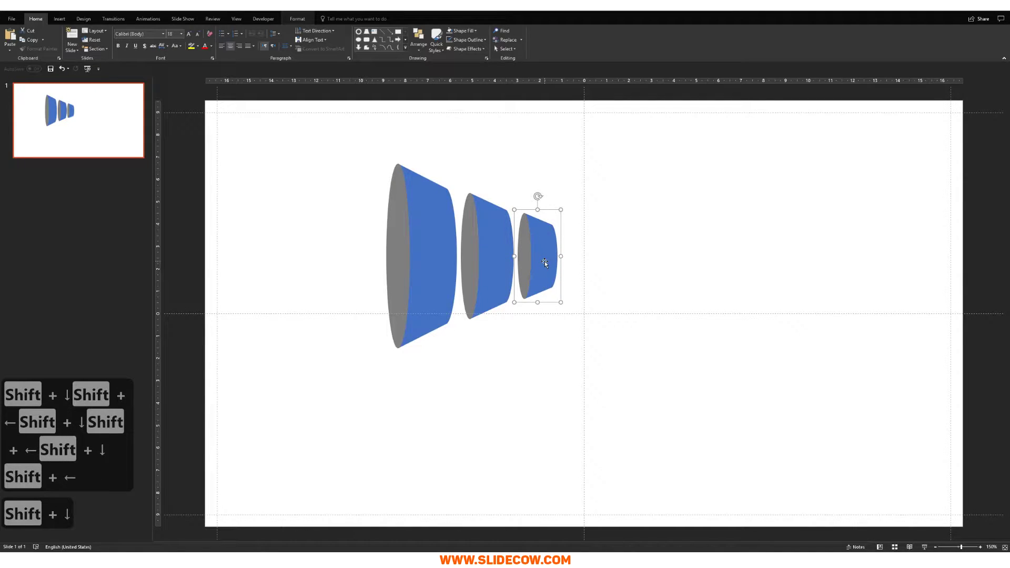
pyautogui.hotkey('shift', 'Left')
# Step: Duplicate the third segment beside it and shrink the copy to about two-thirds of its height as the fourth, smallest segment
pyautogui.moveTo(544, 261); pyautogui.dragTo(588, 256)
pyautogui.hotkey('shift', 'Down')
pyautogui.hotkey('shift', 'Left')
pyautogui.hotkey('shift', 'Down')
pyautogui.hotkey('shift', 'Left')
pyautogui.hotkey('shift', 'Left')
pyautogui.hotkey('shift', 'Right')
pyautogui.hotkey('shift', 'Down')
pyautogui.hotkey('shift', 'Down')
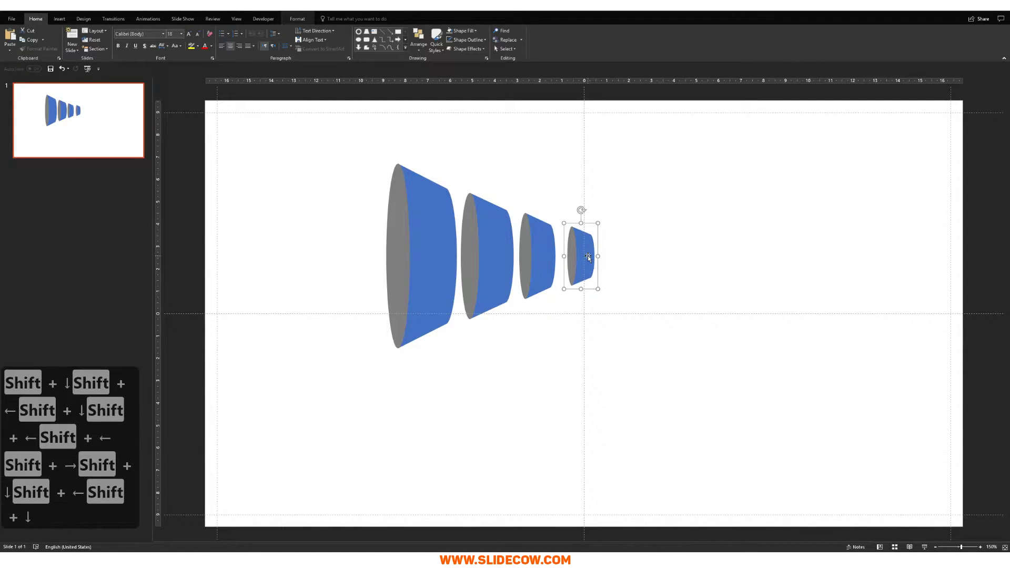
pyautogui.press('Escape')
pyautogui.press('Escape')
pyautogui.press('Escape')
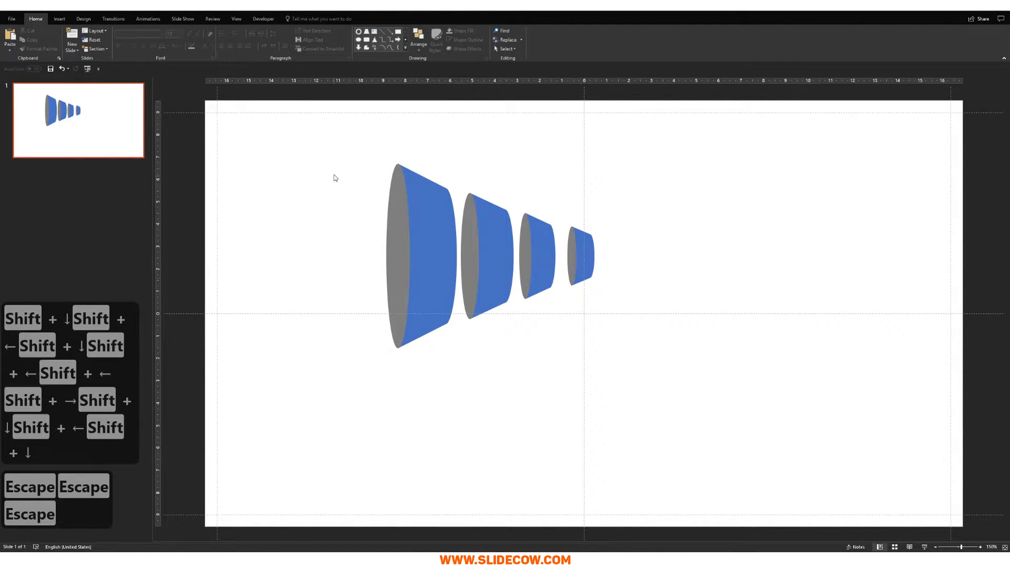
# Step: Distribute the four segments horizontally and align their middles
pyautogui.scroll(-2, 429, 221)
pyautogui.moveTo(367, 164); pyautogui.dragTo(793, 404)
pyautogui.click(419, 39)
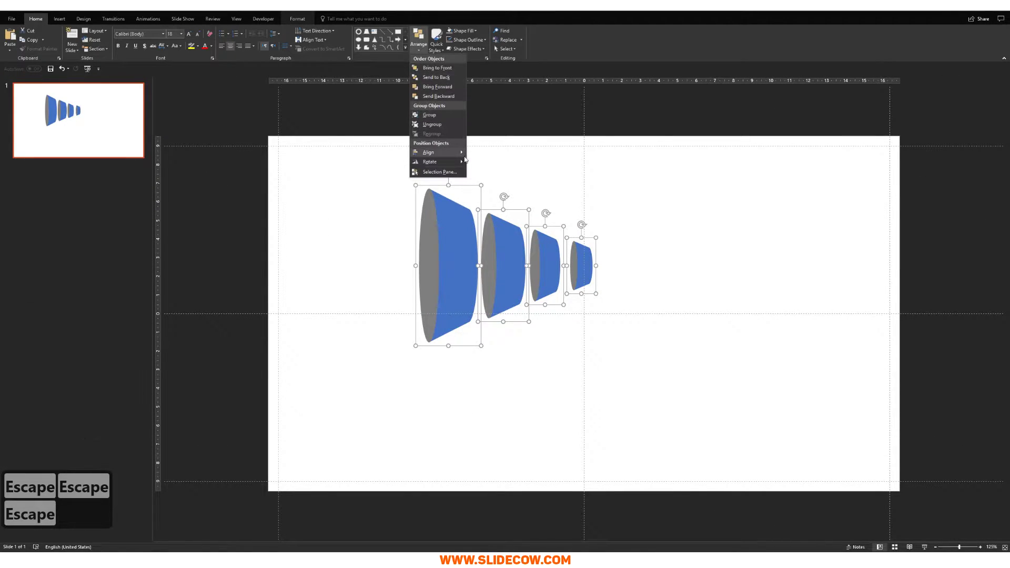
pyautogui.moveTo(461, 155)
pyautogui.click(518, 211)
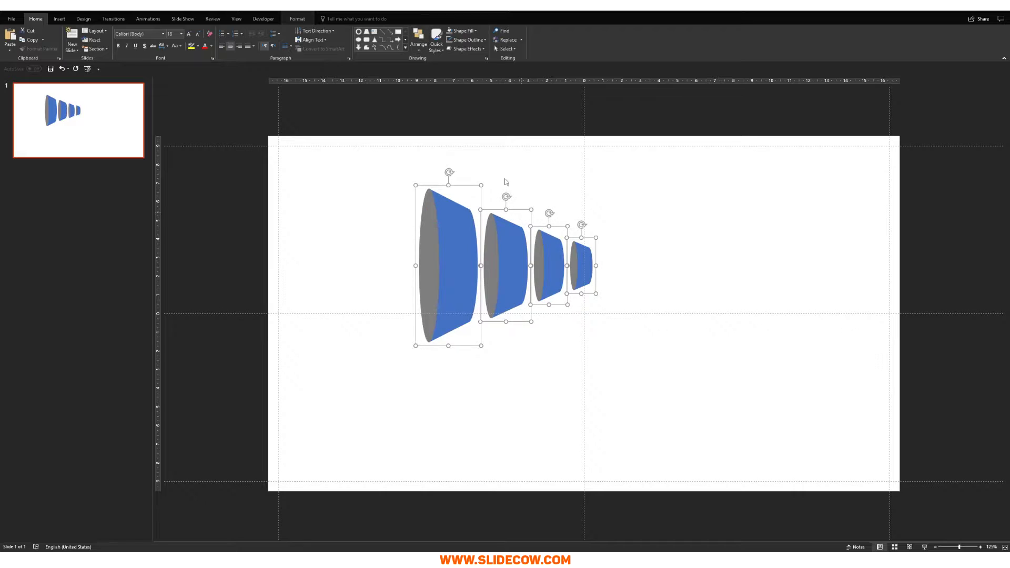
pyautogui.click(417, 40)
pyautogui.moveTo(462, 152)
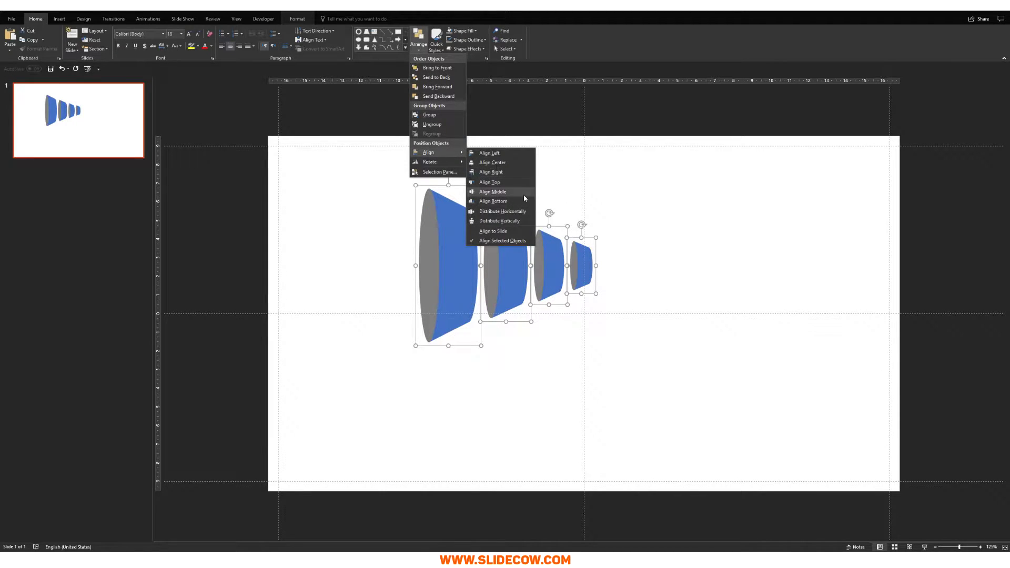
pyautogui.click(523, 195)
pyautogui.click(670, 255)
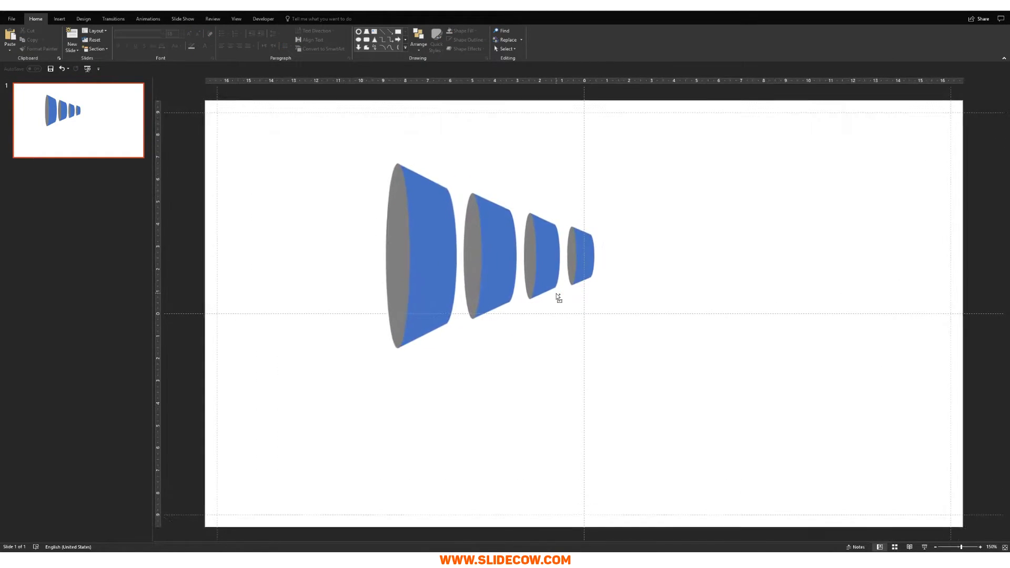
# Step: Group the four segments, enlarge the group to about 14.7 by 13.1 cm and shift it towards the slide's left side
pyautogui.moveTo(345, 179); pyautogui.dragTo(699, 389)
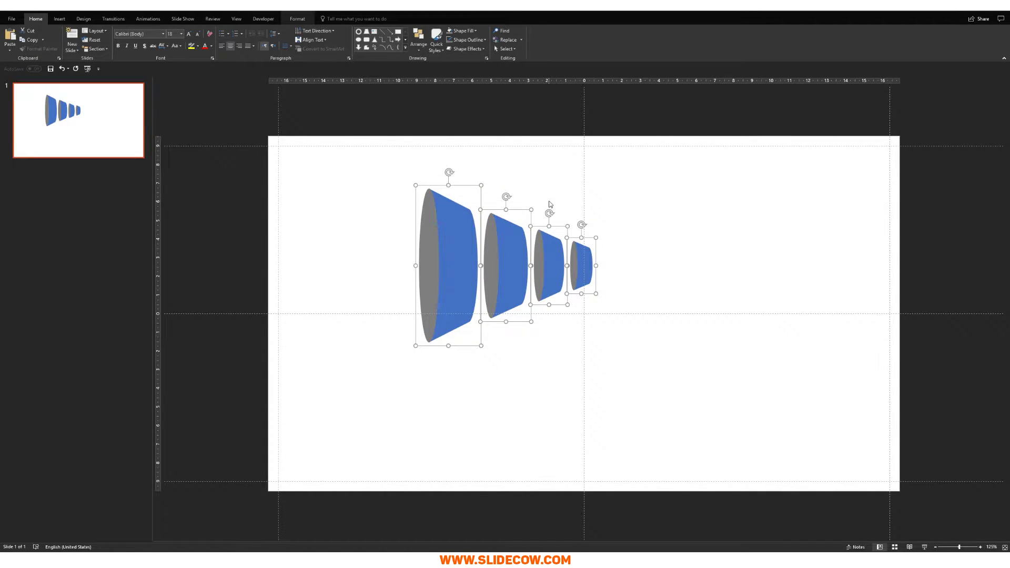
pyautogui.hotkey('ctrl', 'g')
pyautogui.moveTo(595, 345); pyautogui.dragTo(693, 405)
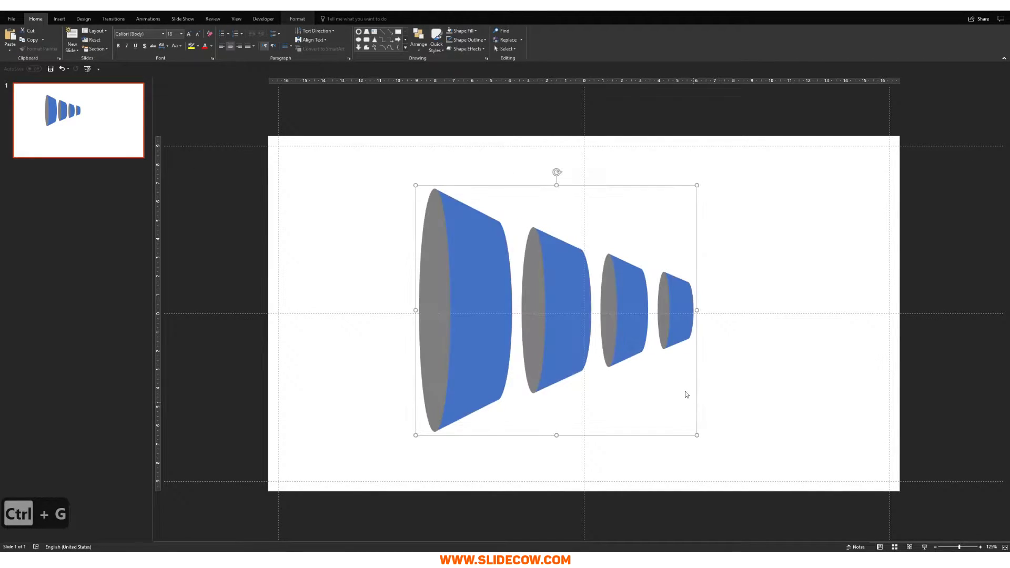
pyautogui.moveTo(559, 290); pyautogui.dragTo(479, 289)
pyautogui.click(671, 332)
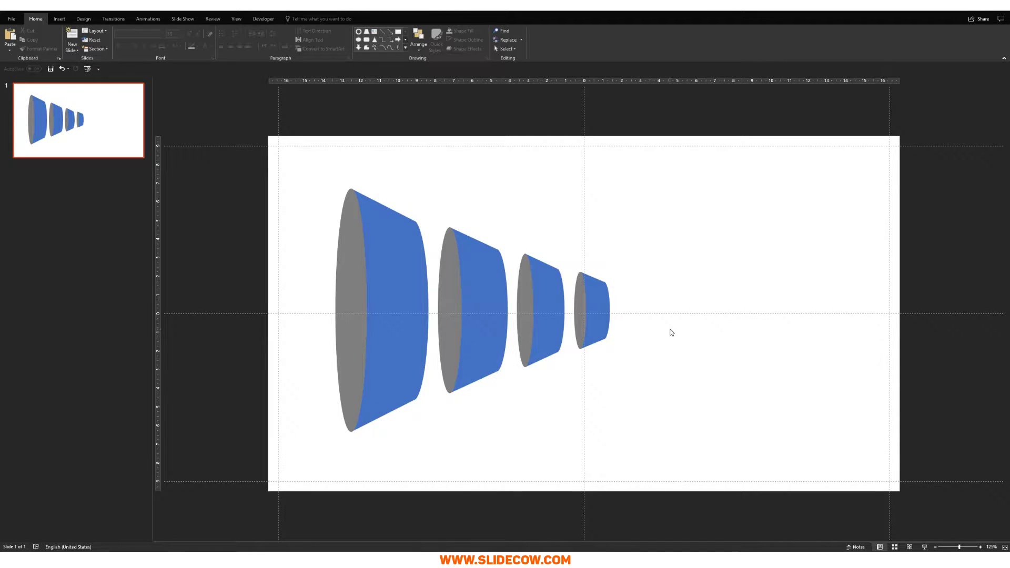
# Step: Insert a trapezoid about 11.3 by 15 cm, rotate it 90° clockwise and place its wide end on the slide's left edge
pyautogui.click(59, 18)
pyautogui.click(135, 38)
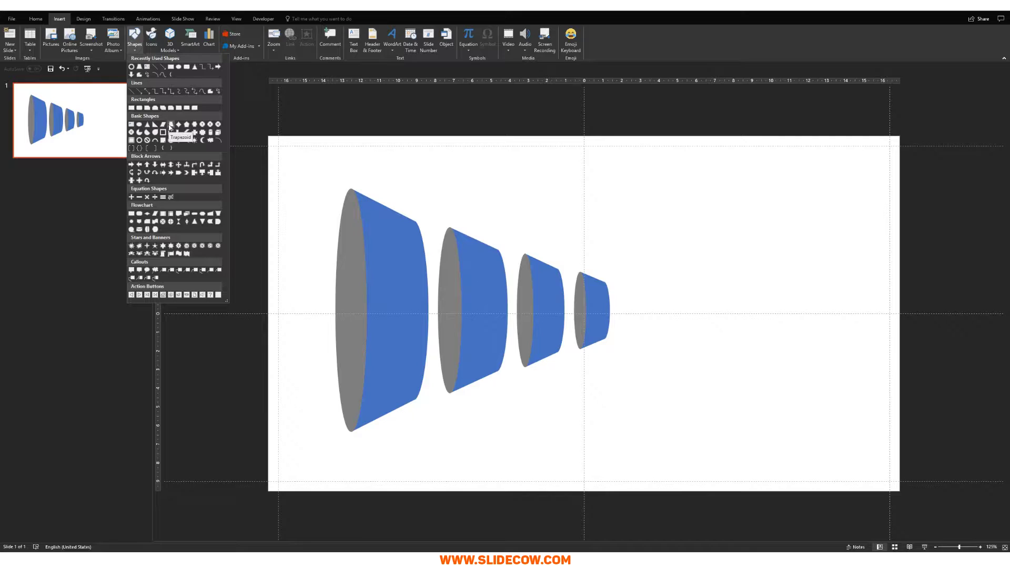
pyautogui.click(171, 125)
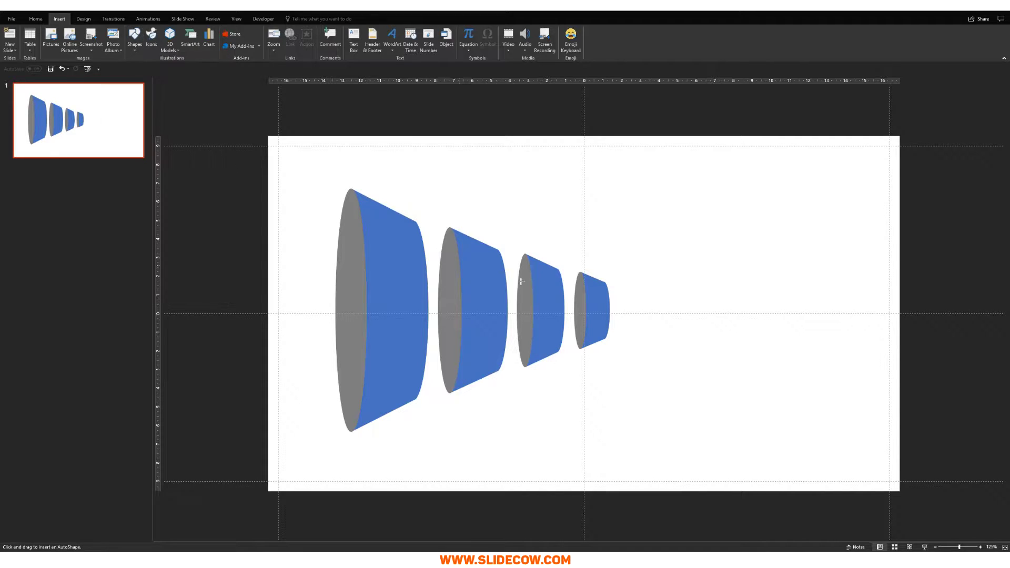
pyautogui.moveTo(484, 202); pyautogui.dragTo(694, 482)
pyautogui.moveTo(590, 189); pyautogui.dragTo(698, 356)
pyautogui.moveTo(644, 323); pyautogui.dragTo(463, 300)
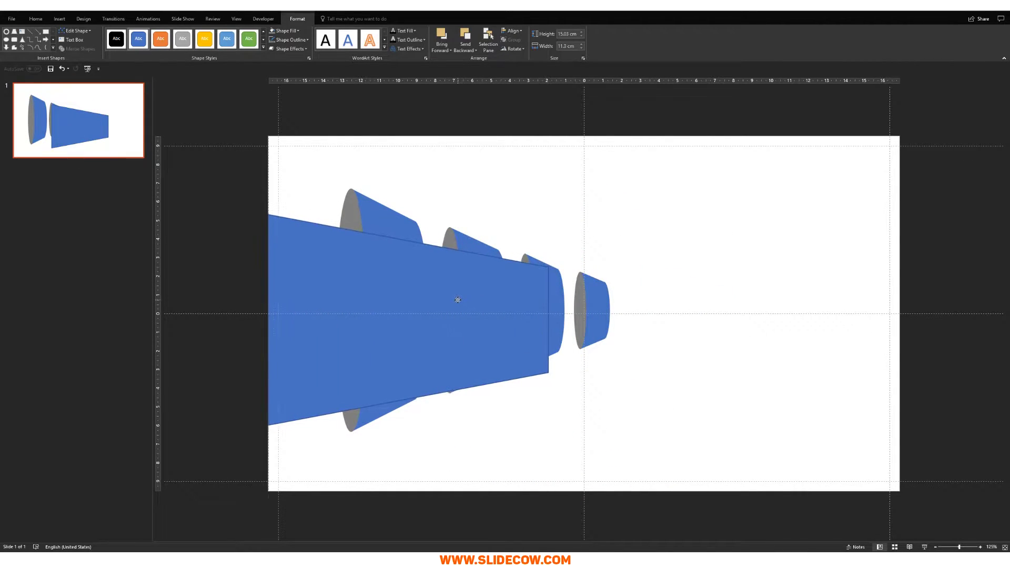
# Step: Fill the trapezoid with orange and send it behind the four segments
pyautogui.click(286, 30)
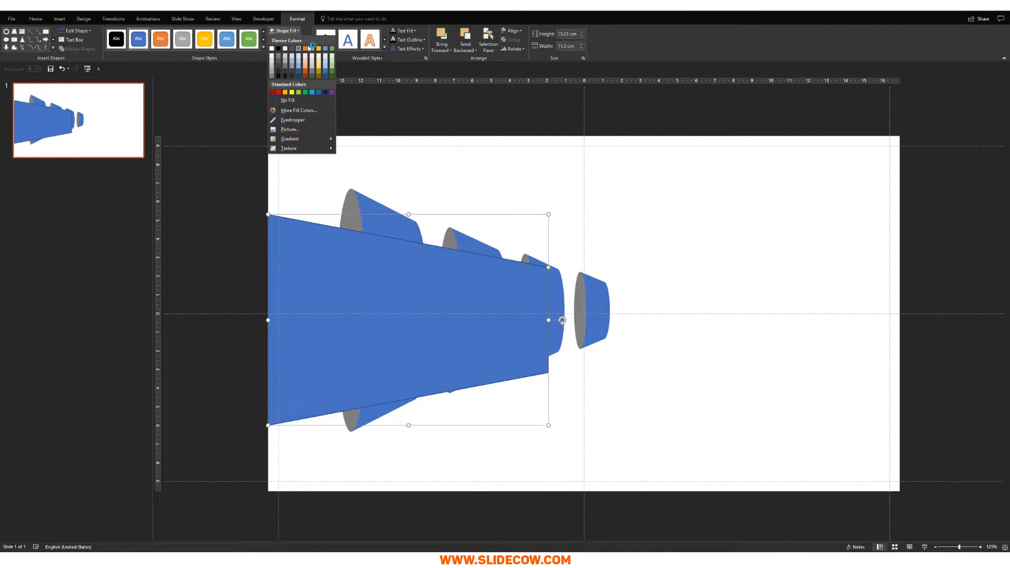
pyautogui.click(305, 49)
pyautogui.scroll(-2, 490, 299)
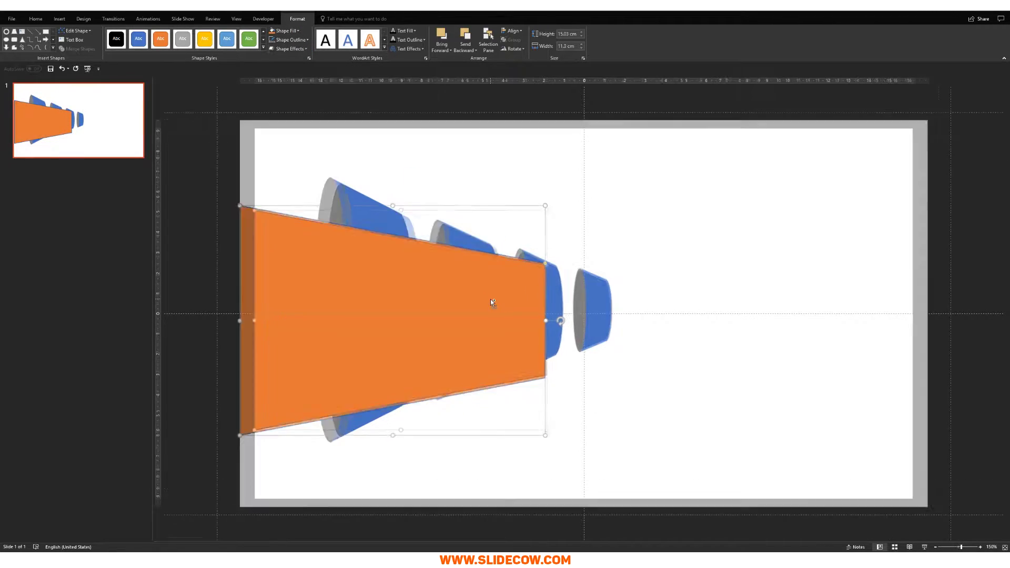
pyautogui.scroll(2, 504, 297)
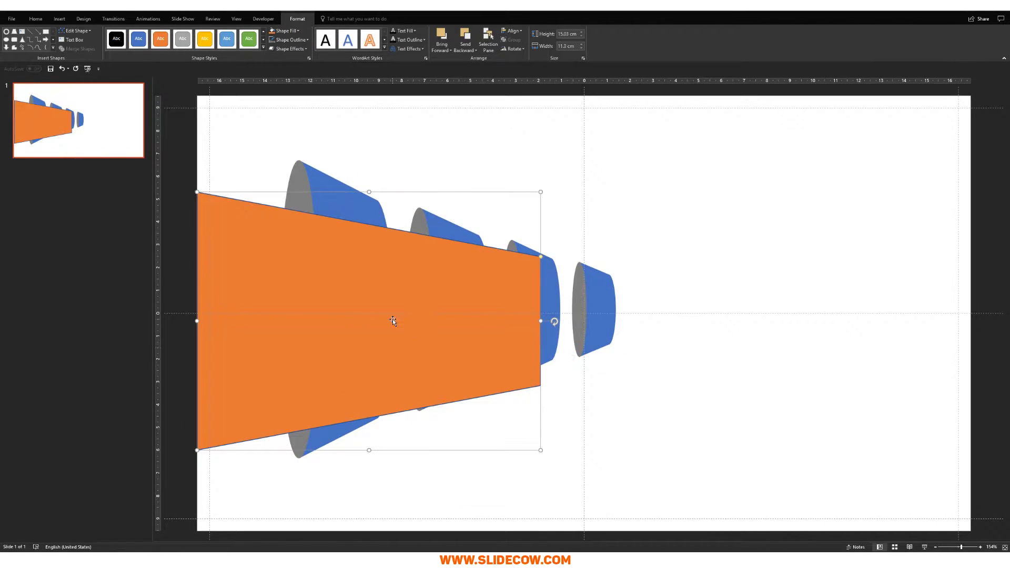
pyautogui.rightClick(414, 311)
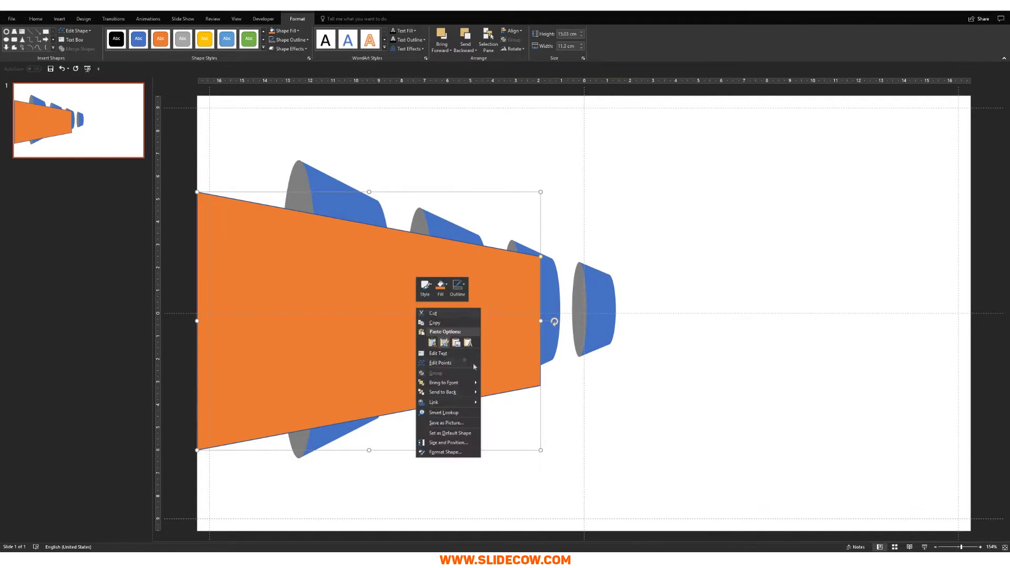
pyautogui.click(464, 392)
# Step: Stretch the orange trapezoid to about 21.4 cm long, centre it vertically on the segments and taper its right end to a narrow tip
pyautogui.moveTo(541, 320); pyautogui.dragTo(638, 317)
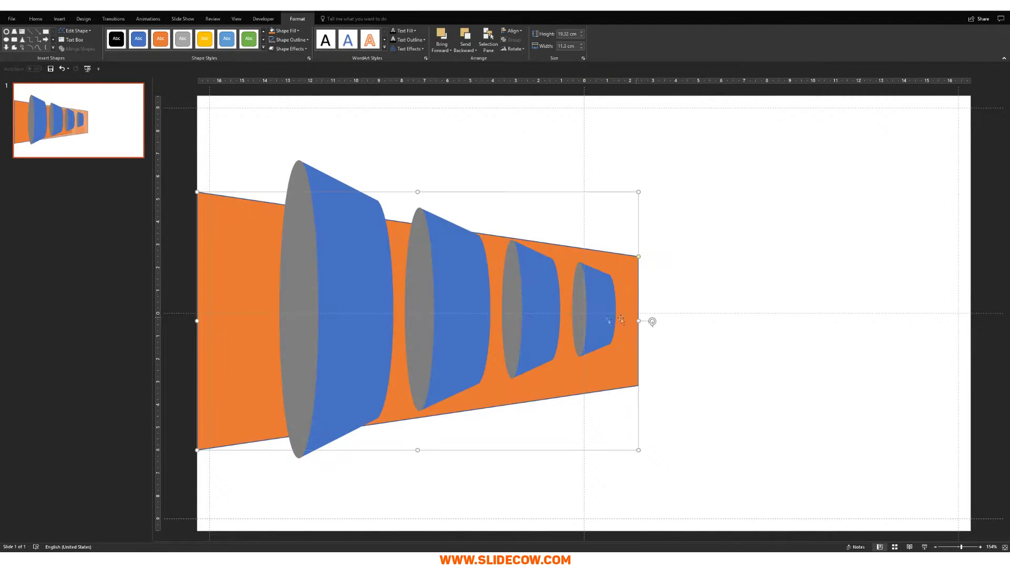
pyautogui.moveTo(639, 258); pyautogui.dragTo(641, 290)
pyautogui.moveTo(626, 346); pyautogui.dragTo(625, 338)
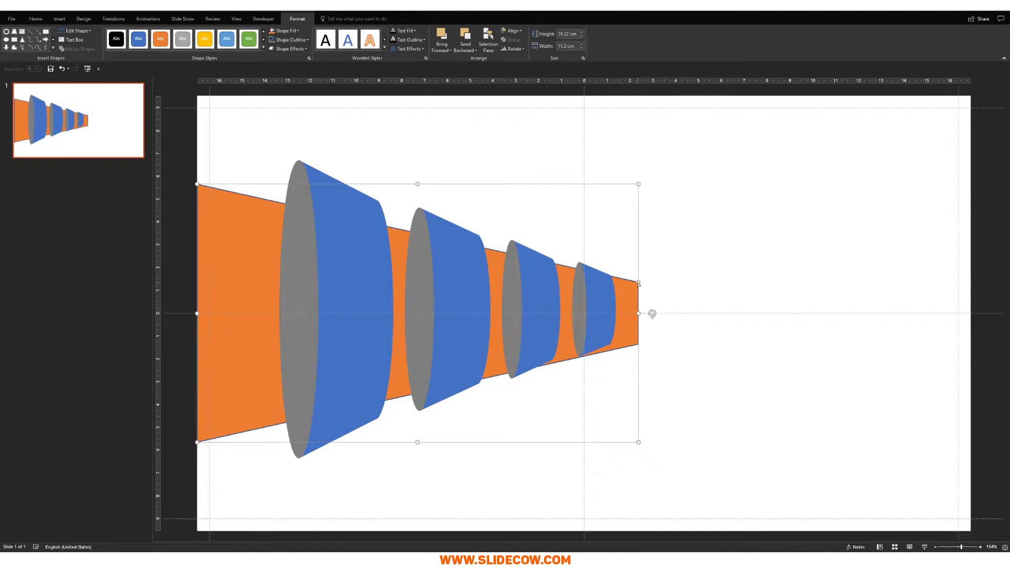
pyautogui.moveTo(639, 282); pyautogui.dragTo(688, 300)
# Step: Nudge the grouped segments 34 steps to the right along the orange trapezoid
pyautogui.click(316, 196)
pyautogui.keyDown('ctrl'); pyautogui.scroll(-5, 525, 334); pyautogui.keyUp('ctrl')
pyautogui.keyDown('ctrl'); pyautogui.scroll(5, 526, 333); pyautogui.keyUp('ctrl')
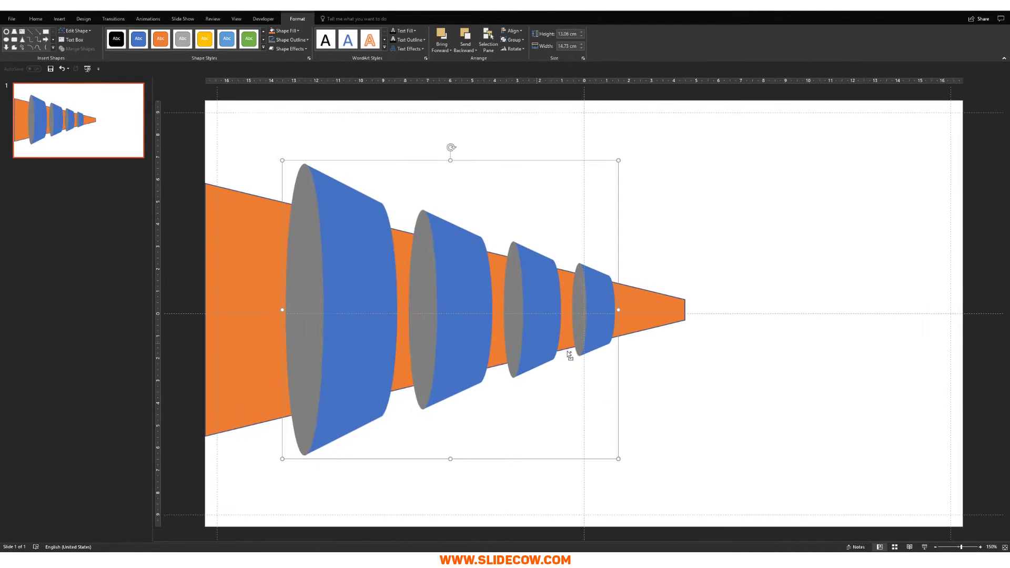
pyautogui.press('Right')
pyautogui.press('Right')
pyautogui.press('Right')
pyautogui.press('Right')
pyautogui.press('Right')
pyautogui.press('Right')
pyautogui.press('Right')
pyautogui.press('Right')
pyautogui.press('Right')
pyautogui.press('Right')
pyautogui.press('Right')
pyautogui.press('Right')
pyautogui.press('Right')
pyautogui.press('Right')
pyautogui.press('Right')
pyautogui.press('Right')
pyautogui.press('Right')
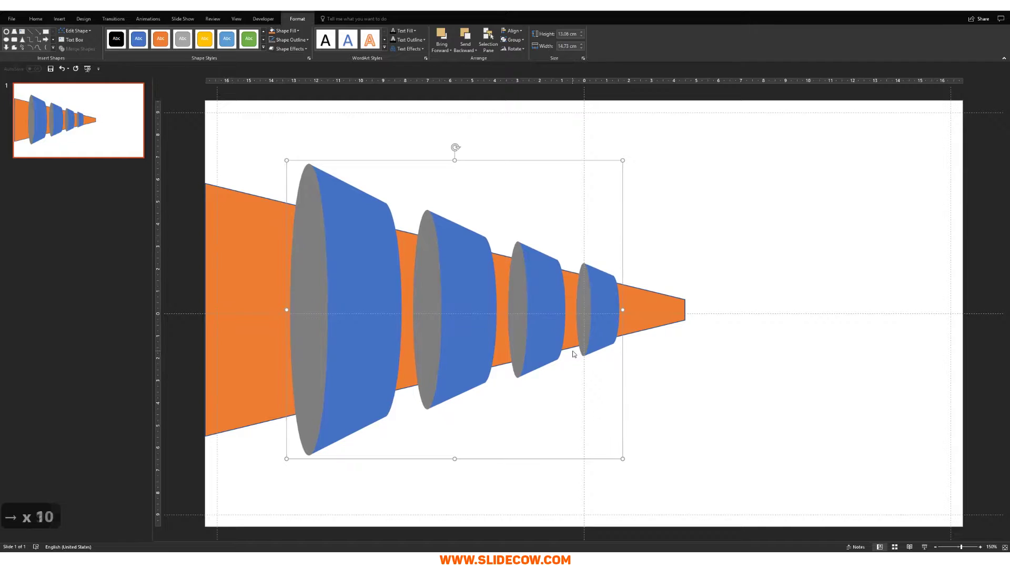
pyautogui.press('Right')
pyautogui.press('Right')
pyautogui.press('Right')
pyautogui.press('Right')
pyautogui.press('Right')
pyautogui.press('Right')
pyautogui.press('Right')
pyautogui.press('Right')
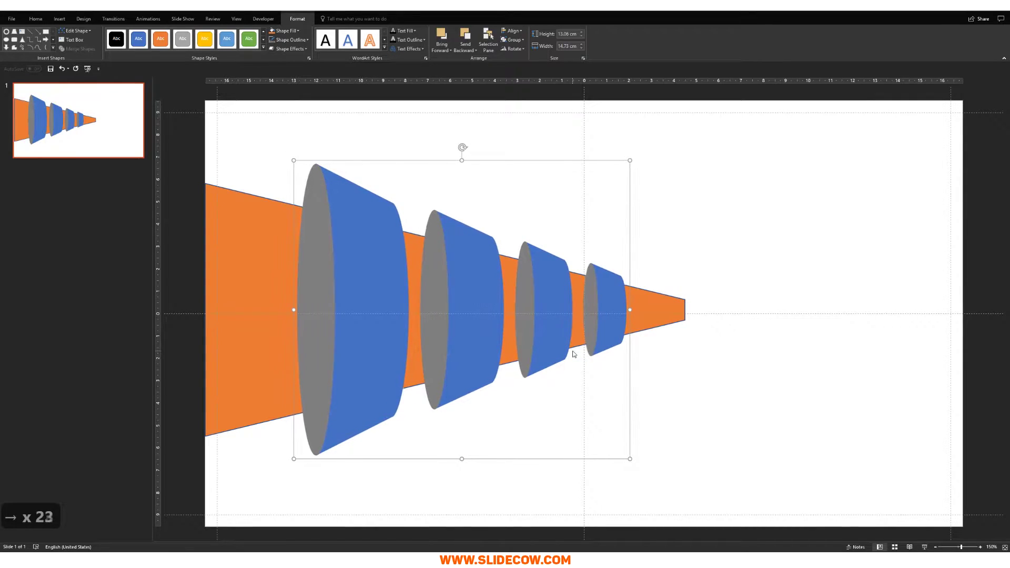
pyautogui.press('Right')
pyautogui.press('Right')
pyautogui.press('Right')
pyautogui.press('Right')
pyautogui.press('Right')
pyautogui.press('Right')
pyautogui.press('Right')
pyautogui.press('Right')
pyautogui.press('Right')
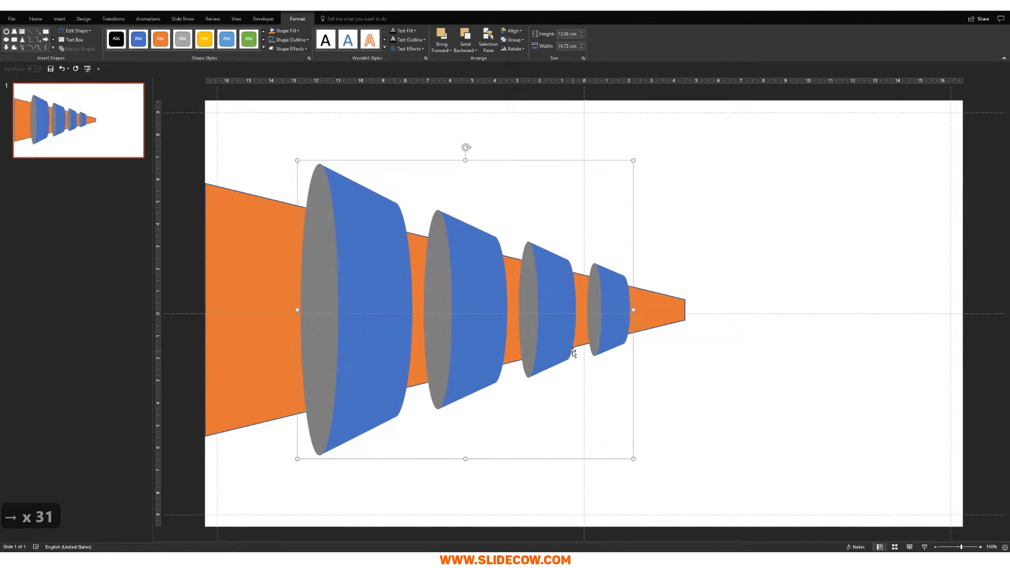
pyautogui.press('Escape')
pyautogui.press('Escape')
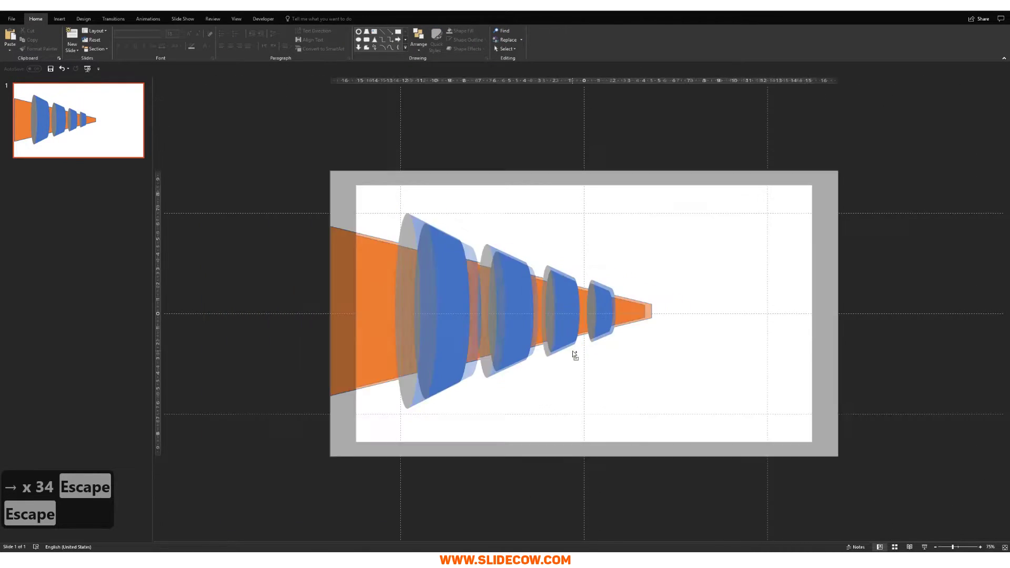
# Step: Edit the orange trapezoid's points and convert the upper corner of its wide end to a smooth point
pyautogui.scroll(-3, 665, 297)
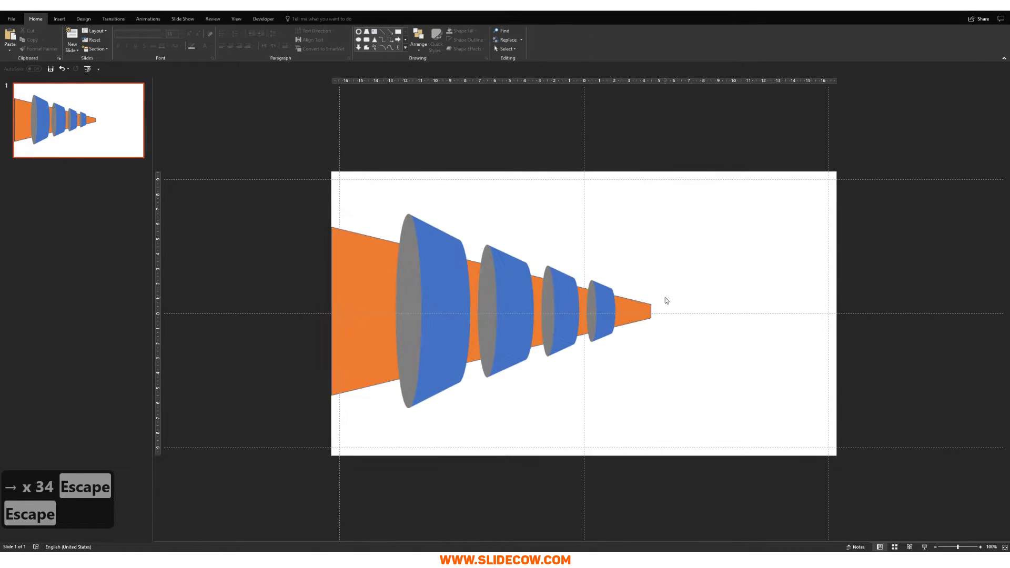
pyautogui.scroll(3, 697, 322)
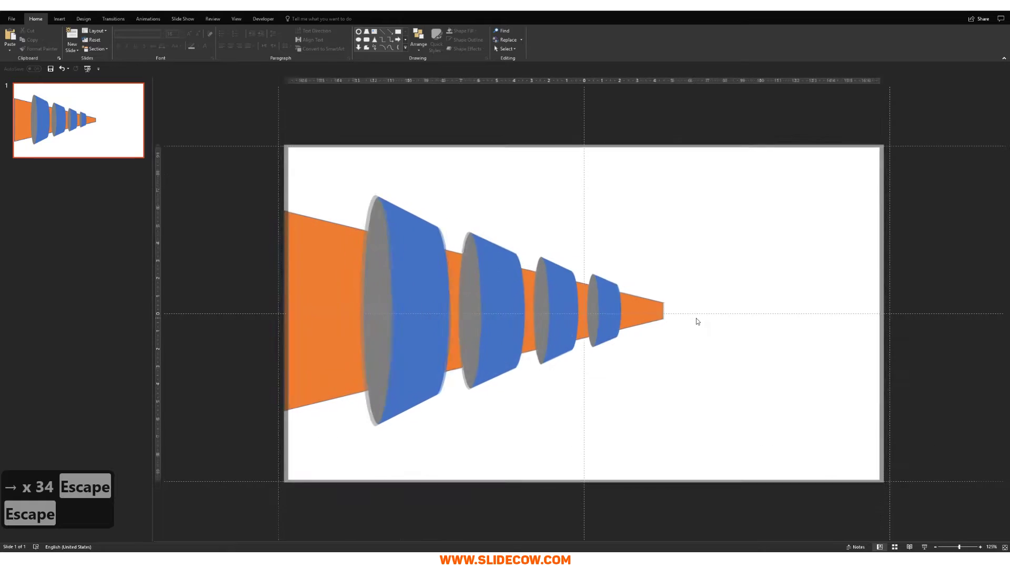
pyautogui.click(315, 255)
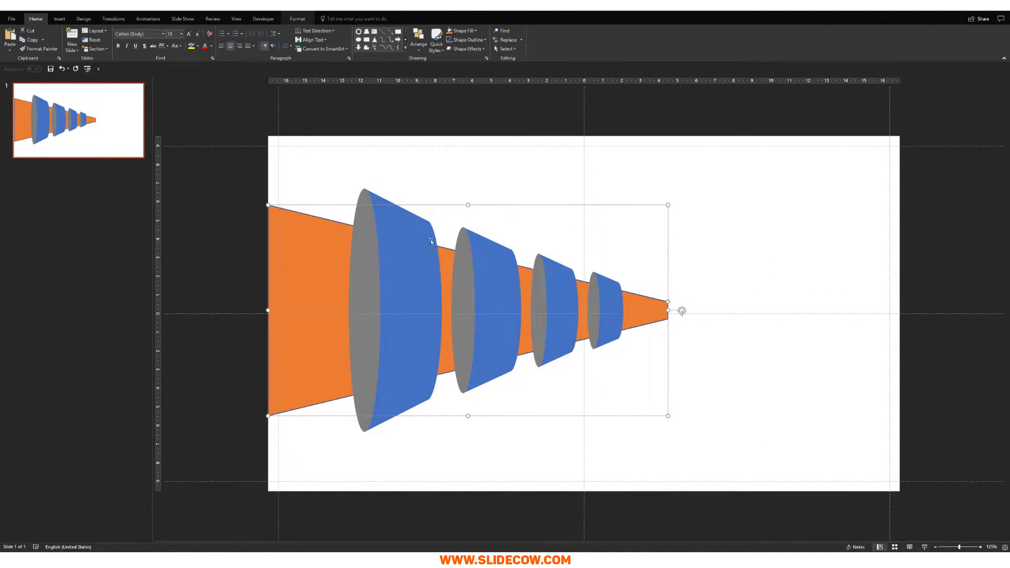
pyautogui.click(297, 19)
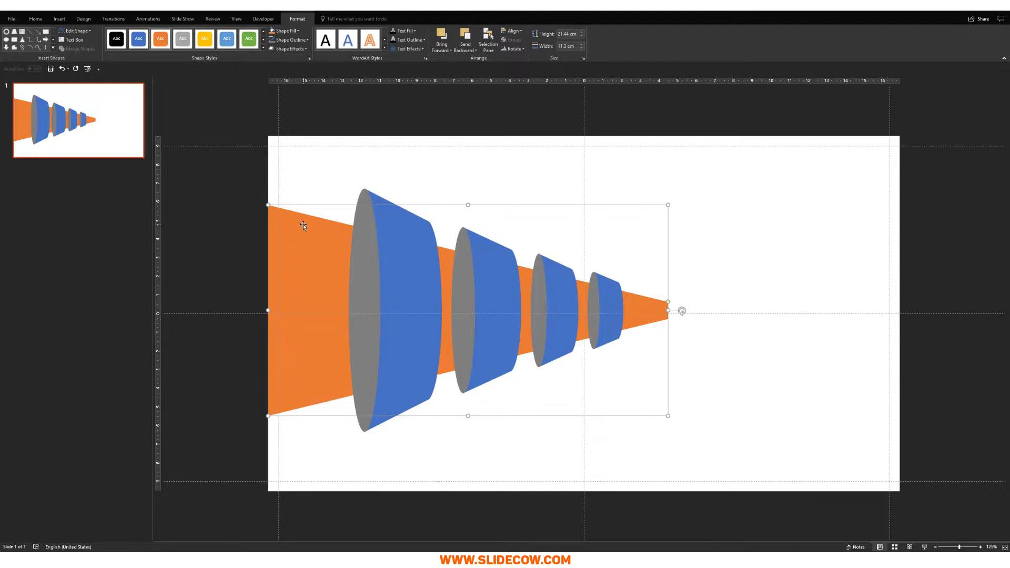
pyautogui.click(77, 30)
pyautogui.click(79, 57)
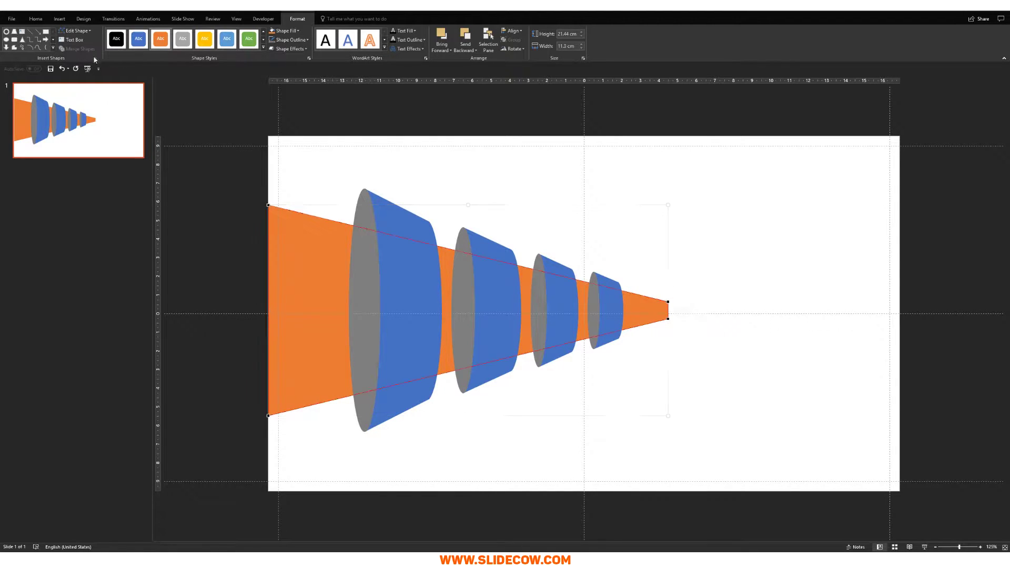
pyautogui.scroll(-2, 321, 214)
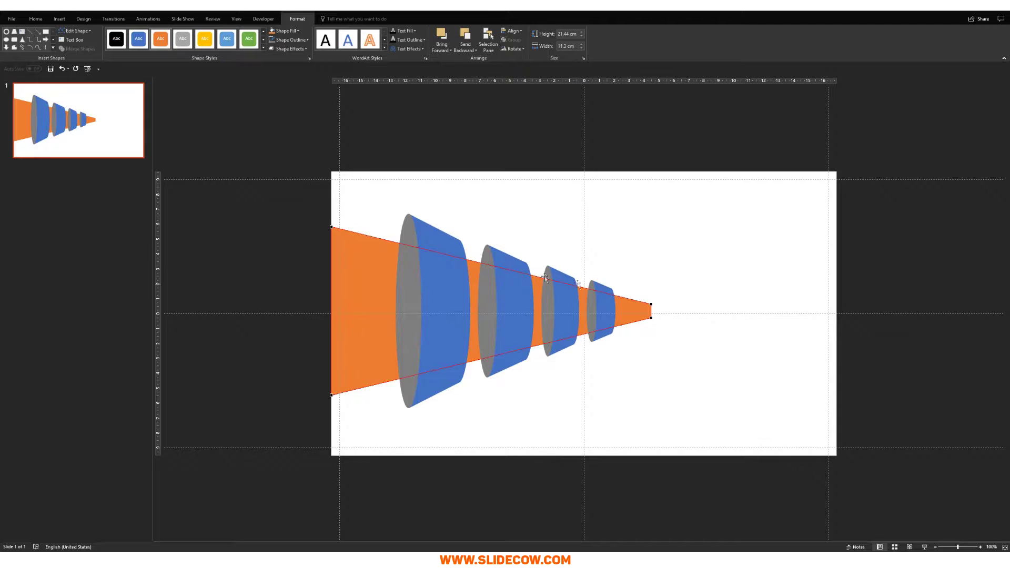
pyautogui.rightClick(331, 226)
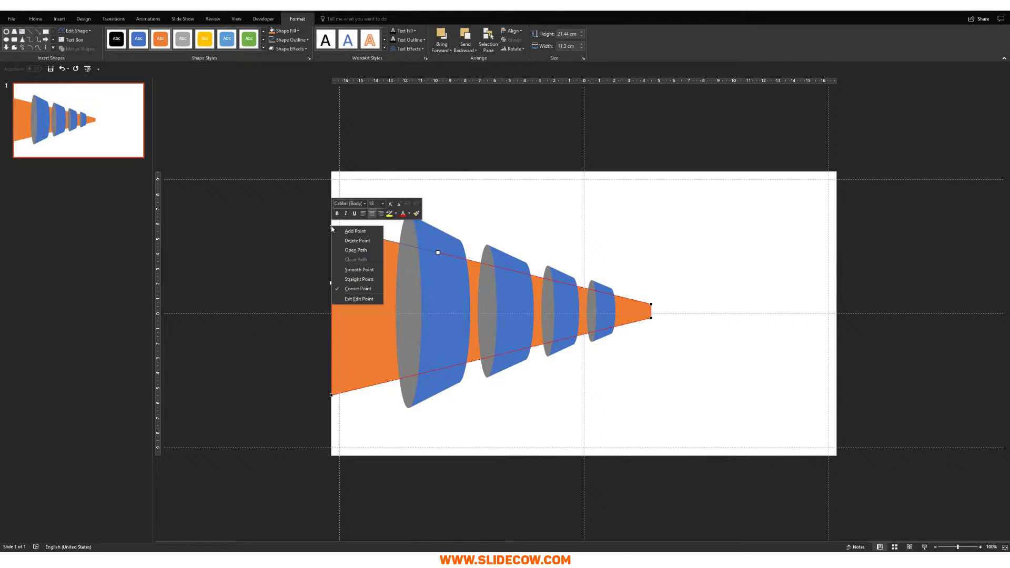
pyautogui.click(367, 271)
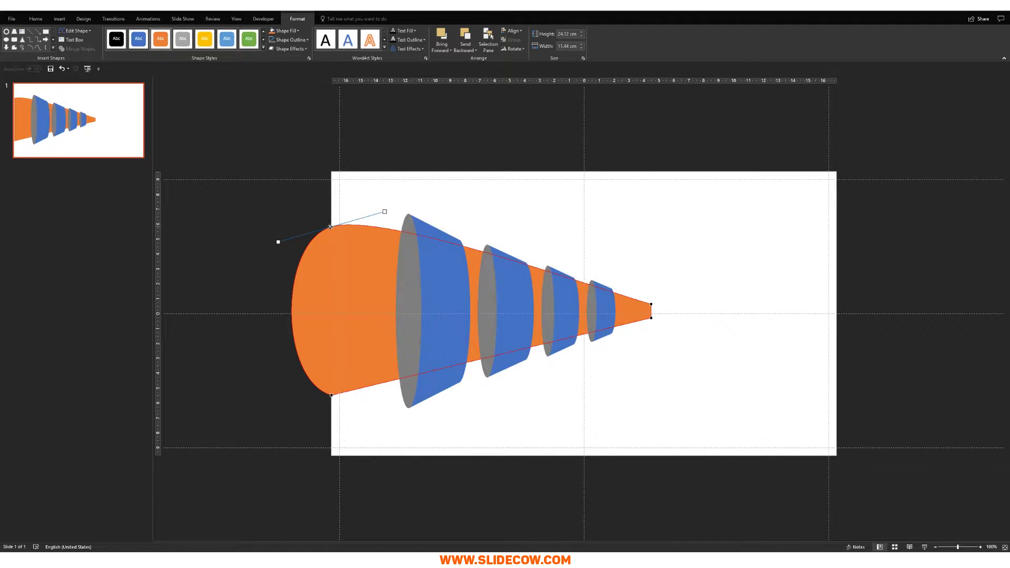
# Step: Curve the orange core's upper edge inward by moving the smooth point up and off the slide and adjusting the curve handles at both ends
pyautogui.moveTo(331, 226); pyautogui.dragTo(261, 206)
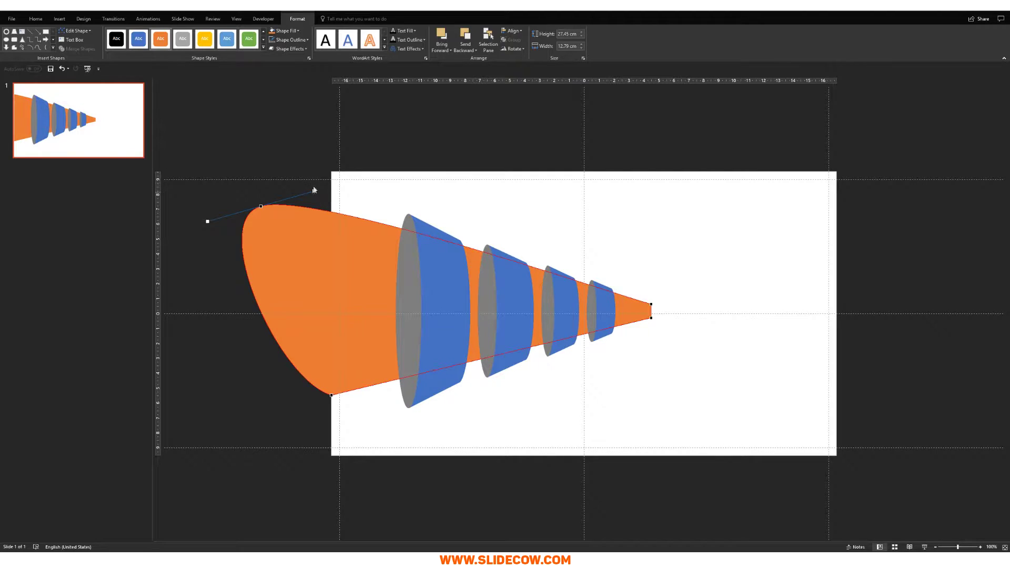
pyautogui.moveTo(314, 191); pyautogui.dragTo(285, 261)
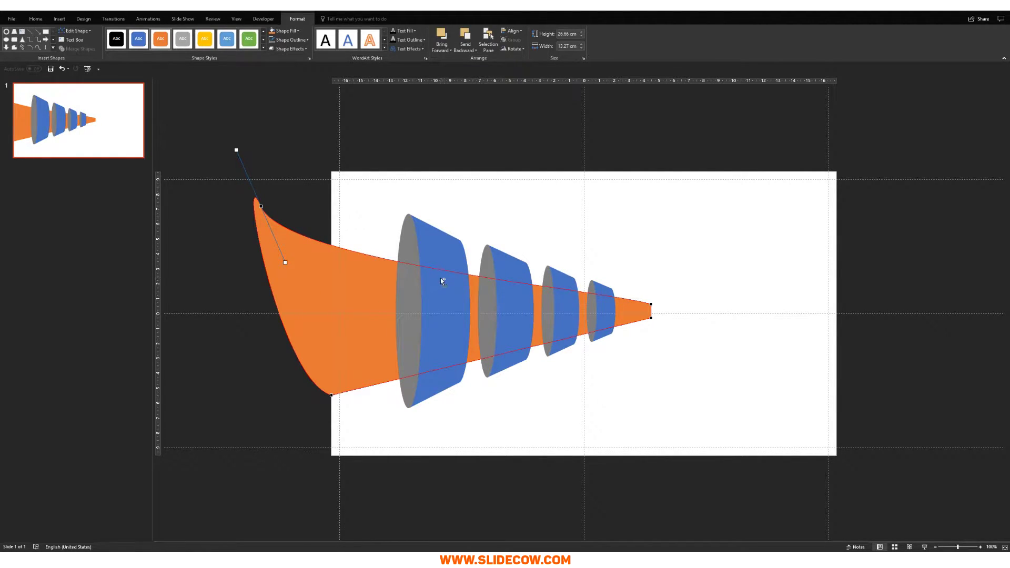
pyautogui.scroll(2, 441, 278)
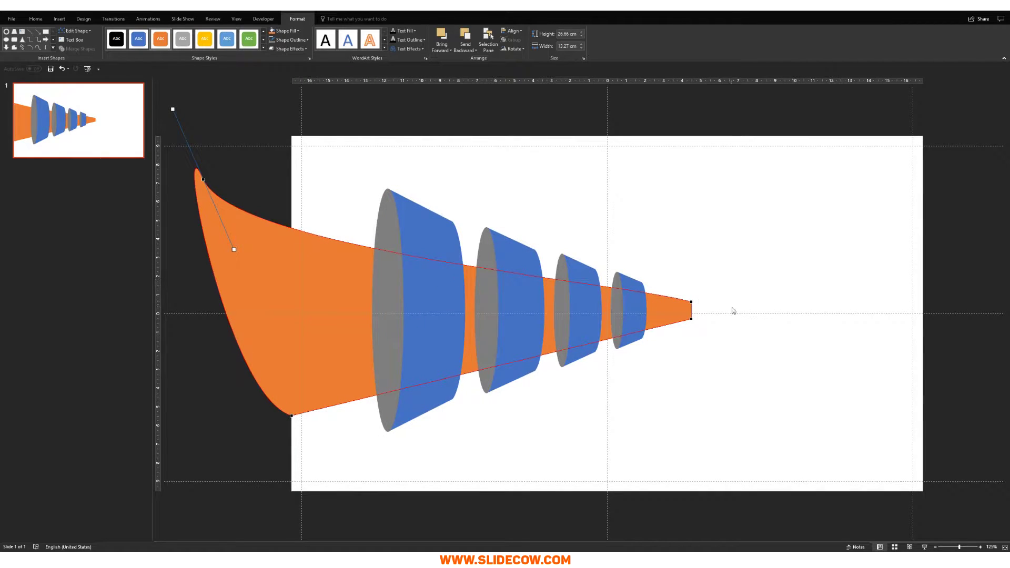
pyautogui.click(691, 302)
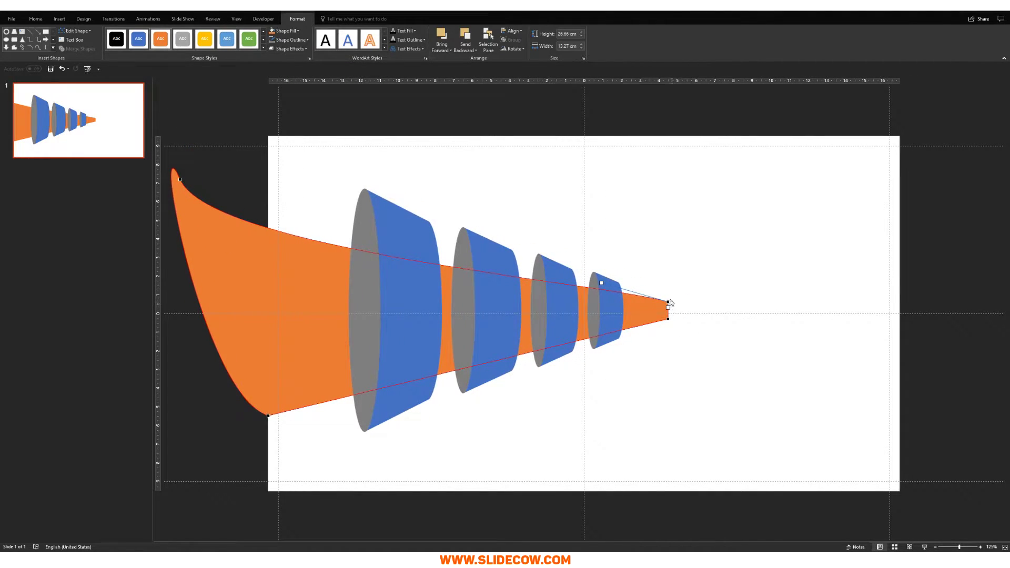
pyautogui.scroll(3, 673, 294)
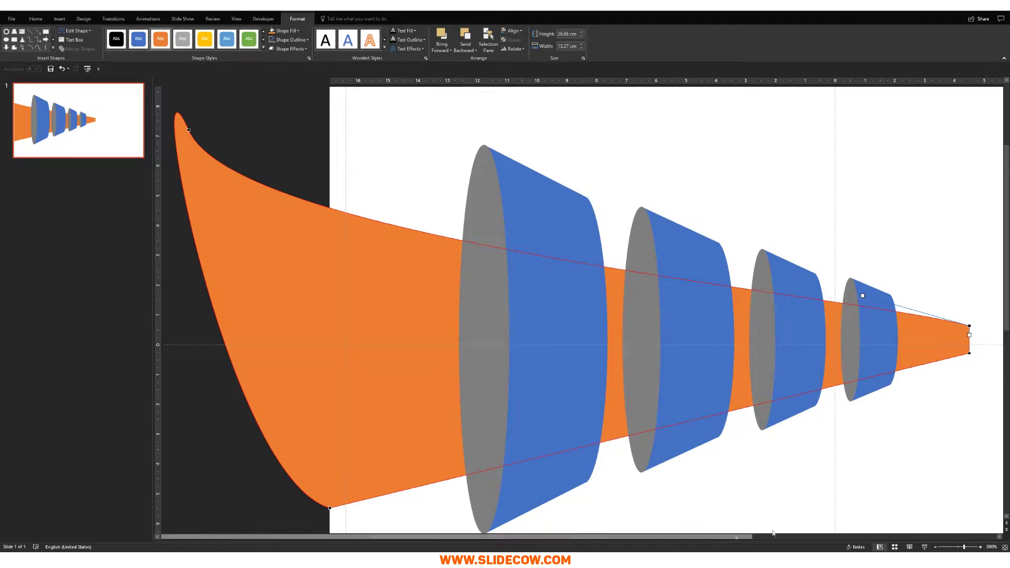
pyautogui.hscroll(3, 859, 293)
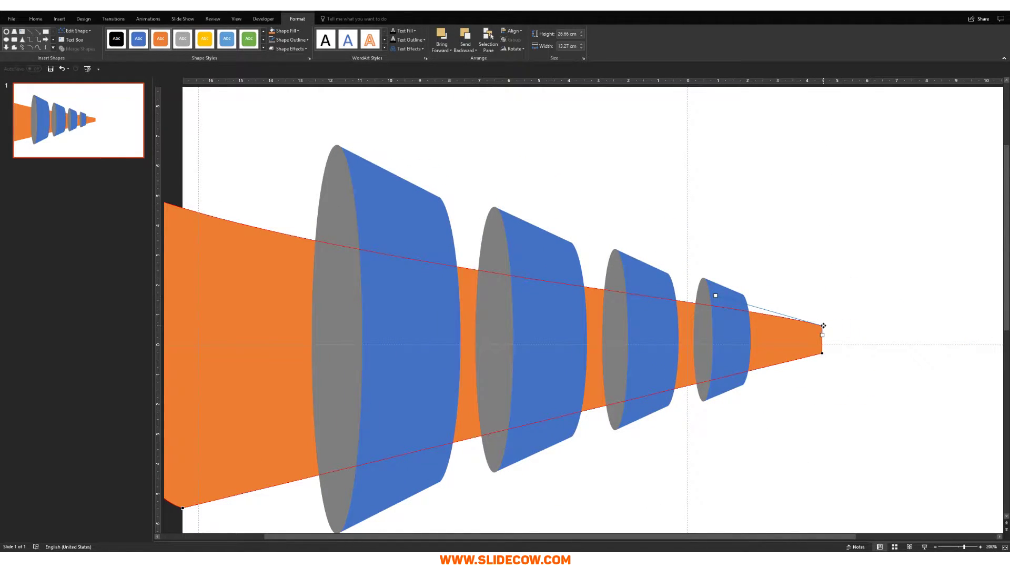
pyautogui.moveTo(714, 296); pyautogui.dragTo(713, 307)
pyautogui.click(847, 368)
pyautogui.scroll(-5, 847, 368)
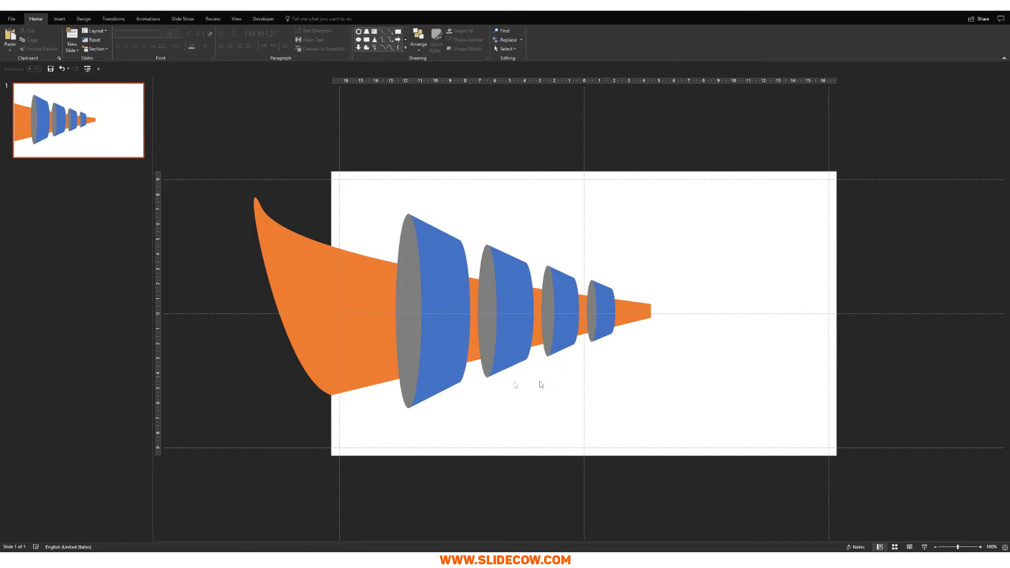
# Step: Draw a rectangle about 8.9 by 29.8 cm covering the orange core's upper half down to the horizontal centre guide
pyautogui.click(345, 360)
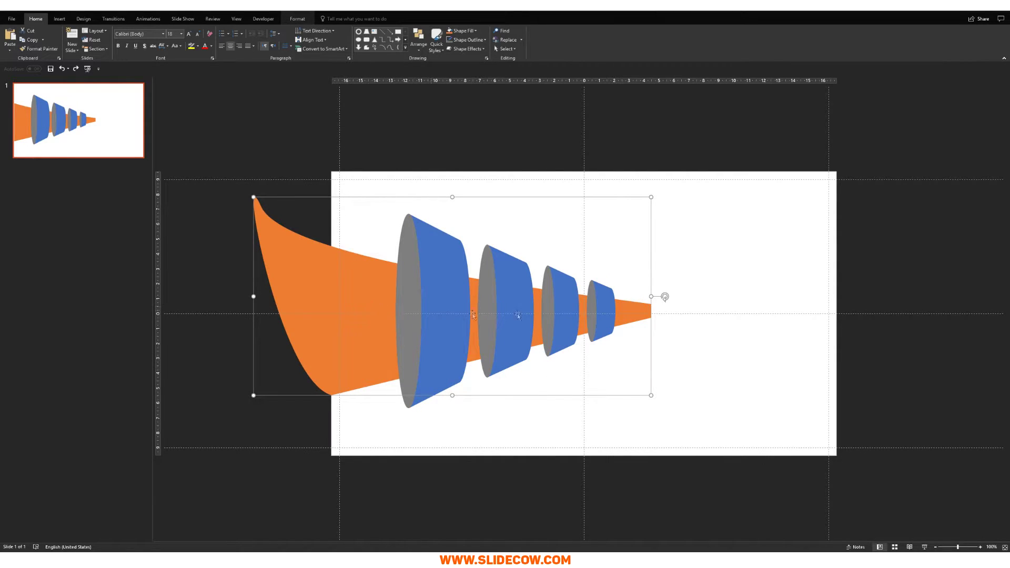
pyautogui.click(691, 345)
pyautogui.click(355, 289)
pyautogui.click(60, 19)
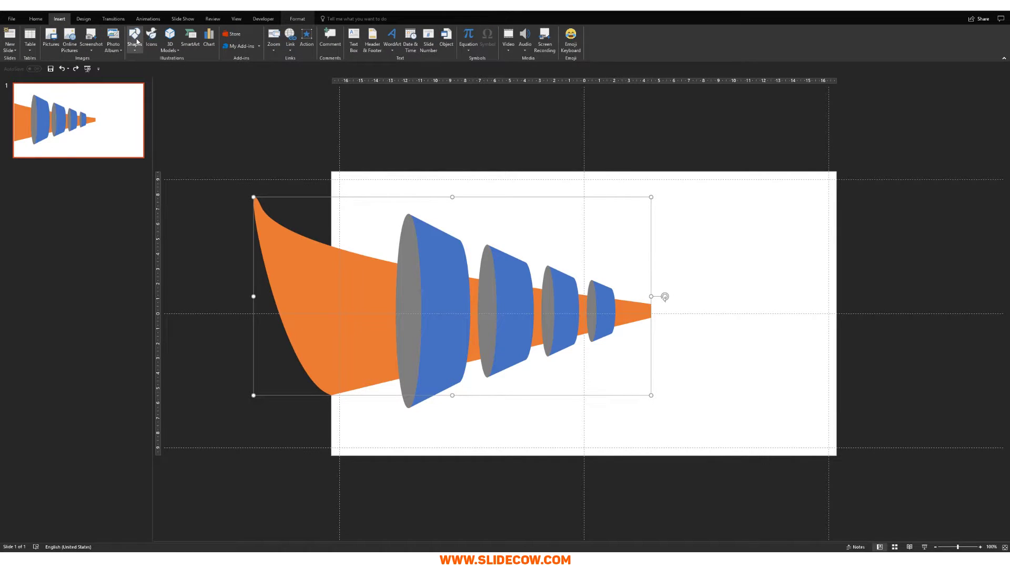
pyautogui.click(136, 39)
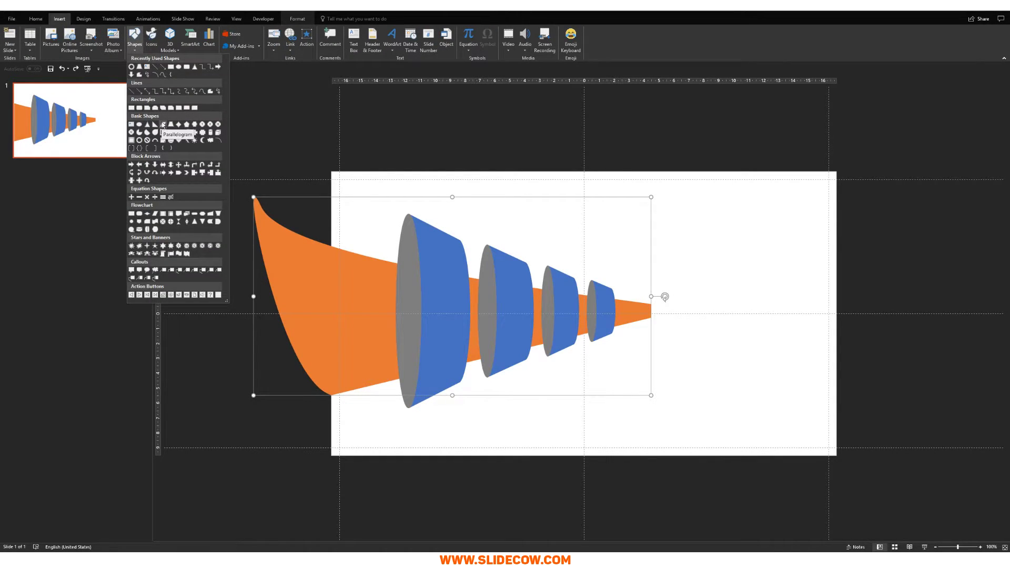
pyautogui.click(132, 108)
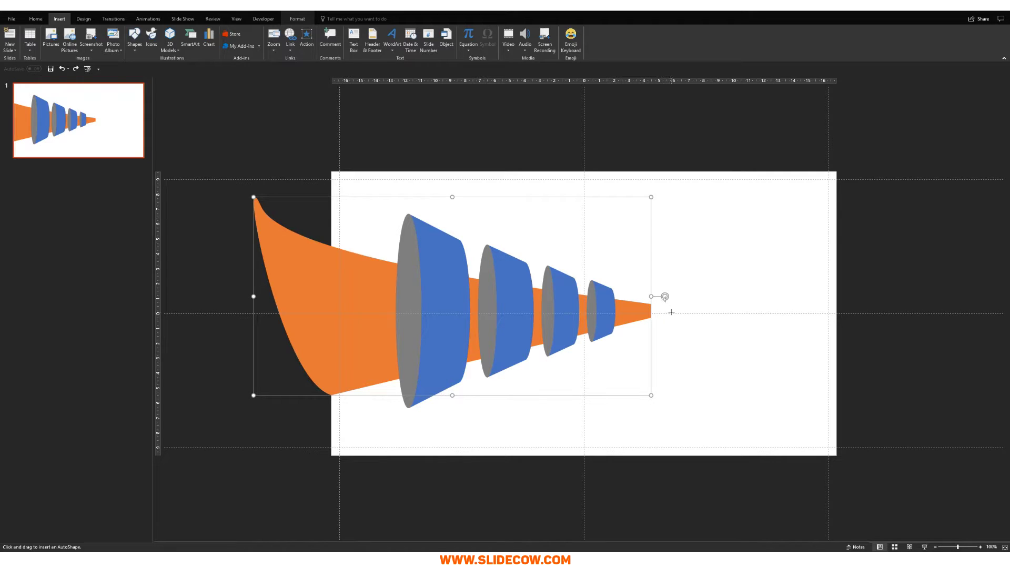
pyautogui.moveTo(670, 312); pyautogui.dragTo(225, 181)
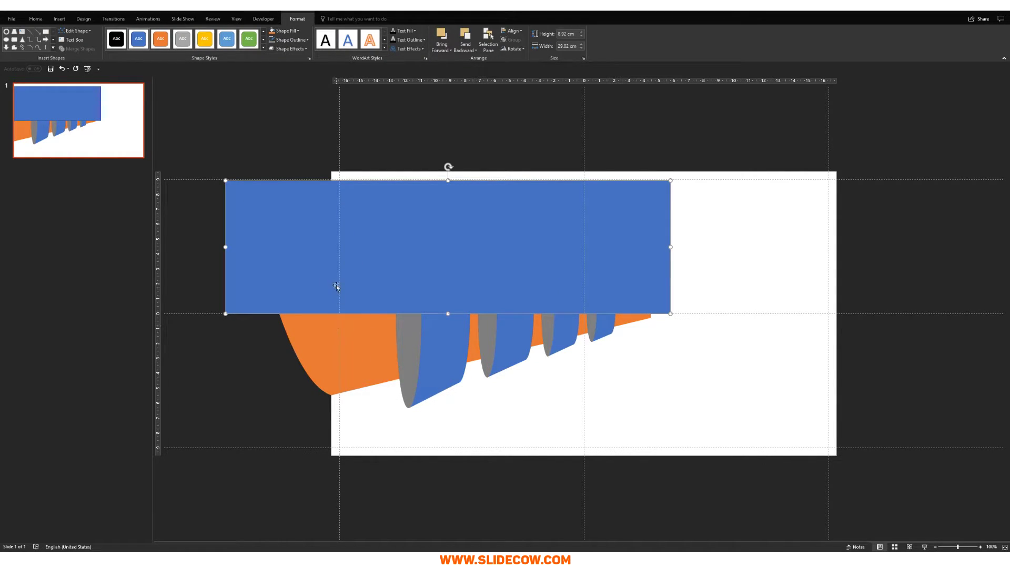
# Step: Send the rectangle to the back and fill it with green
pyautogui.rightClick(300, 245)
pyautogui.click(339, 333)
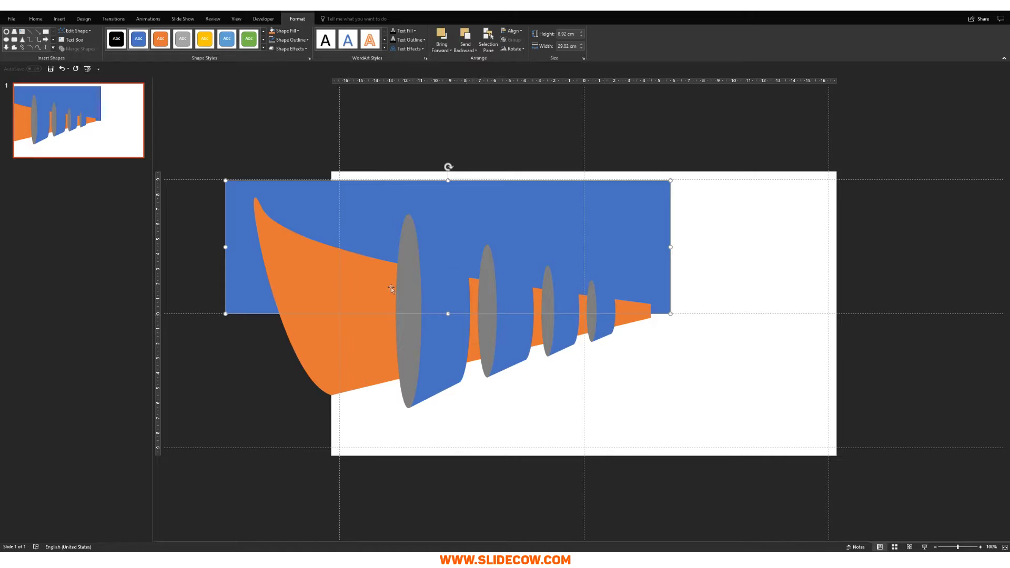
pyautogui.click(286, 30)
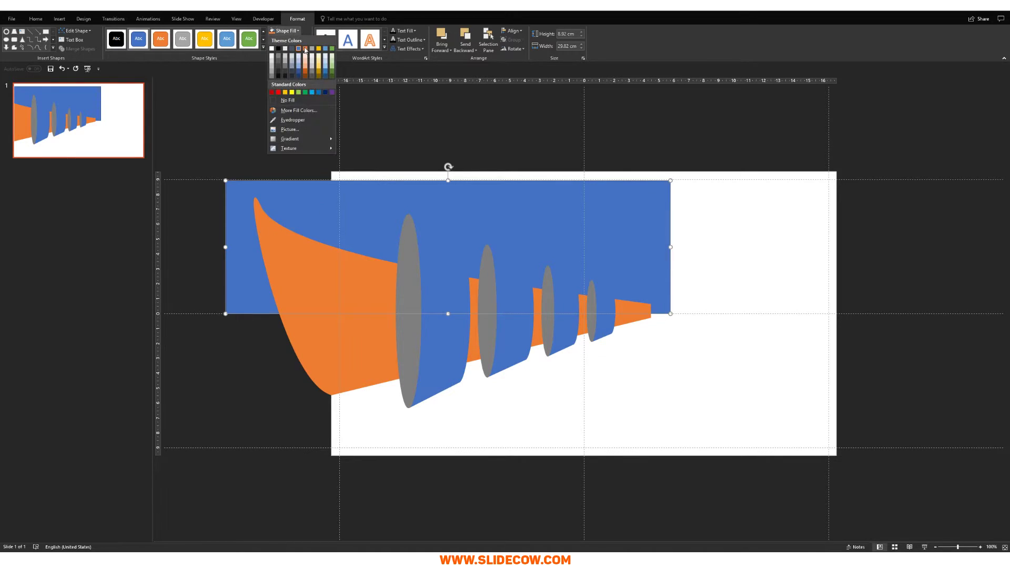
pyautogui.click(332, 49)
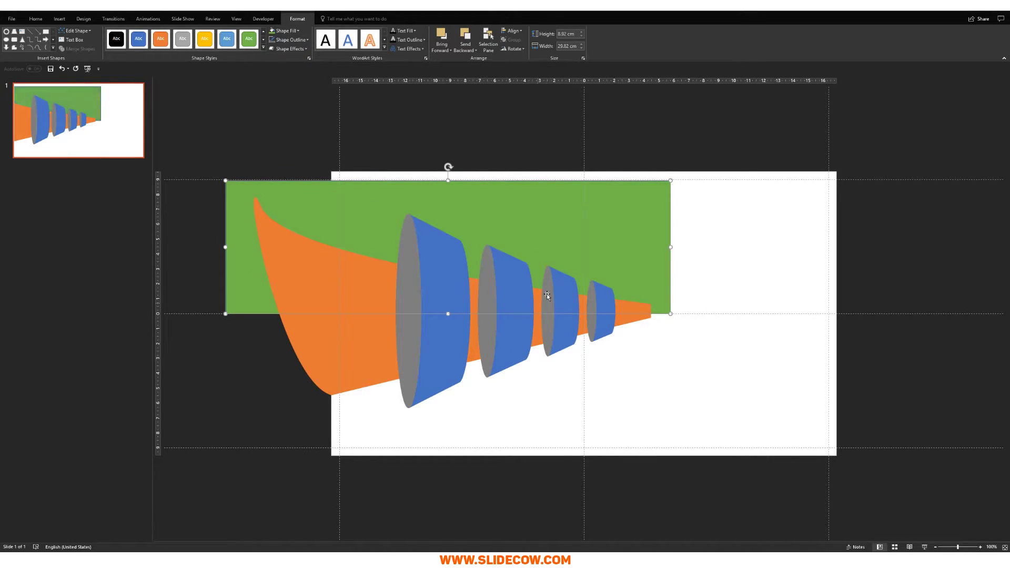
# Step: Intersect the orange core with the green rectangle to keep only the core's upper half
pyautogui.click(311, 277)
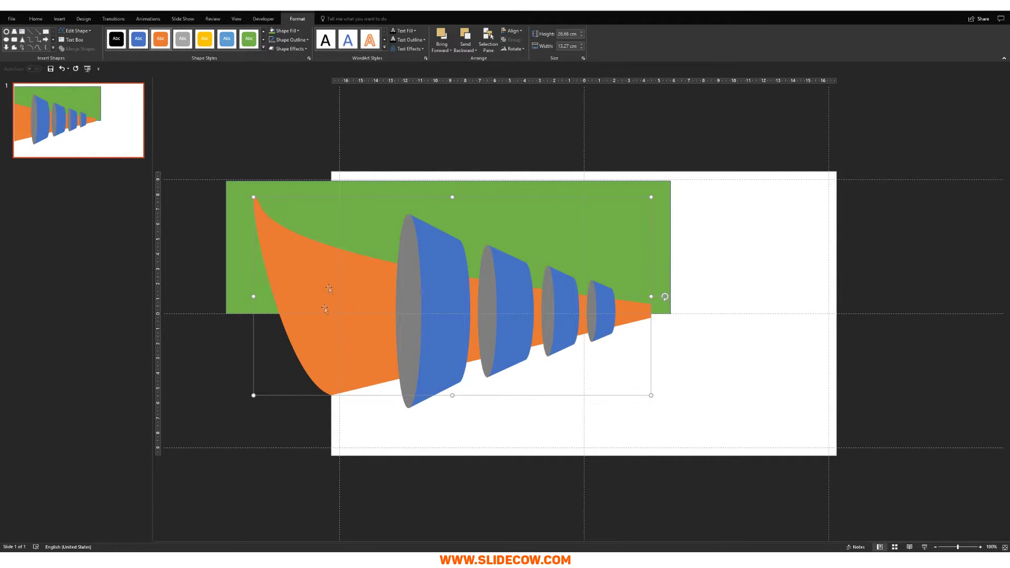
pyautogui.keyDown('shift'); pyautogui.click(250, 238); pyautogui.keyUp('shift')
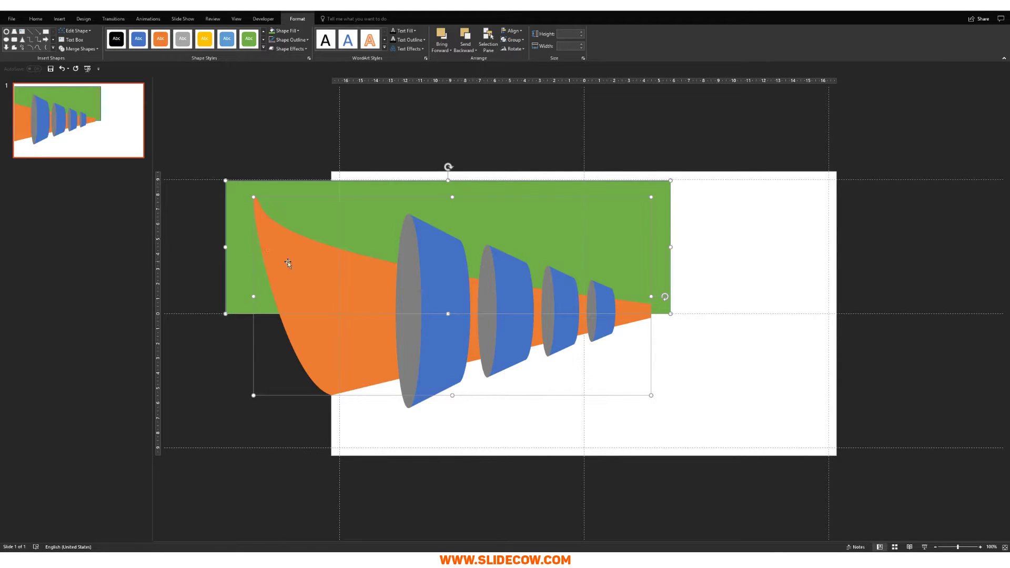
pyautogui.click(92, 48)
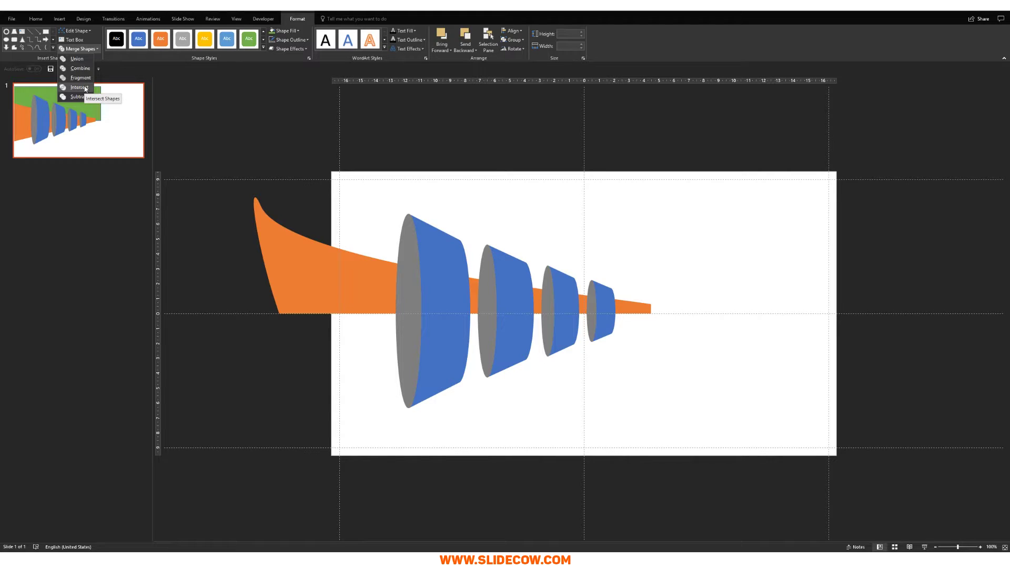
pyautogui.click(79, 87)
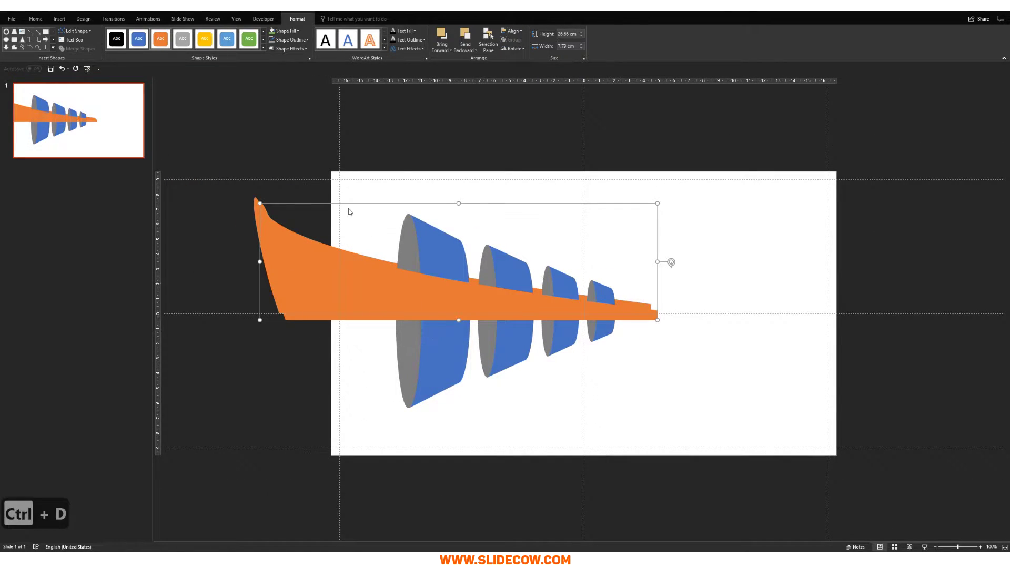
# Step: Duplicate the orange upper half, flip the copy vertically and place it directly below the original as its mirror image
pyautogui.click(36, 19)
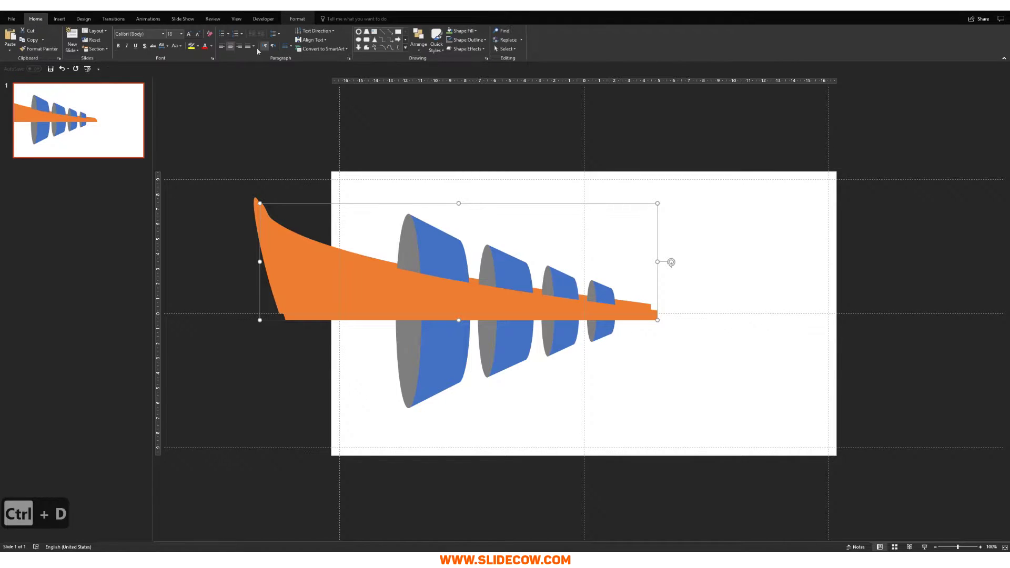
pyautogui.click(420, 46)
pyautogui.moveTo(455, 162)
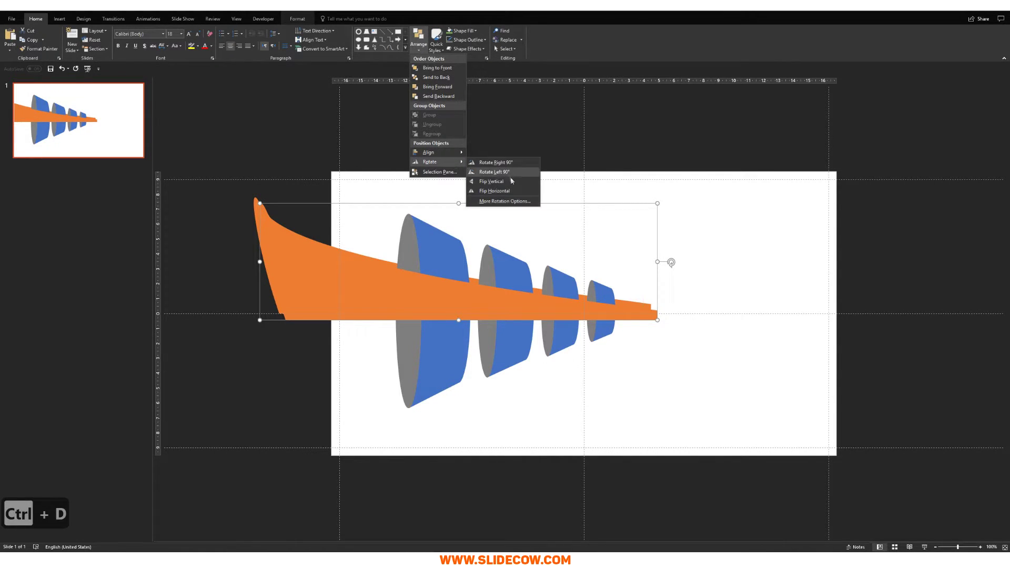
pyautogui.click(500, 180)
pyautogui.moveTo(335, 224); pyautogui.dragTo(322, 338)
# Step: Send the mirrored lower half of the orange core to the back, behind the segments
pyautogui.rightClick(323, 339)
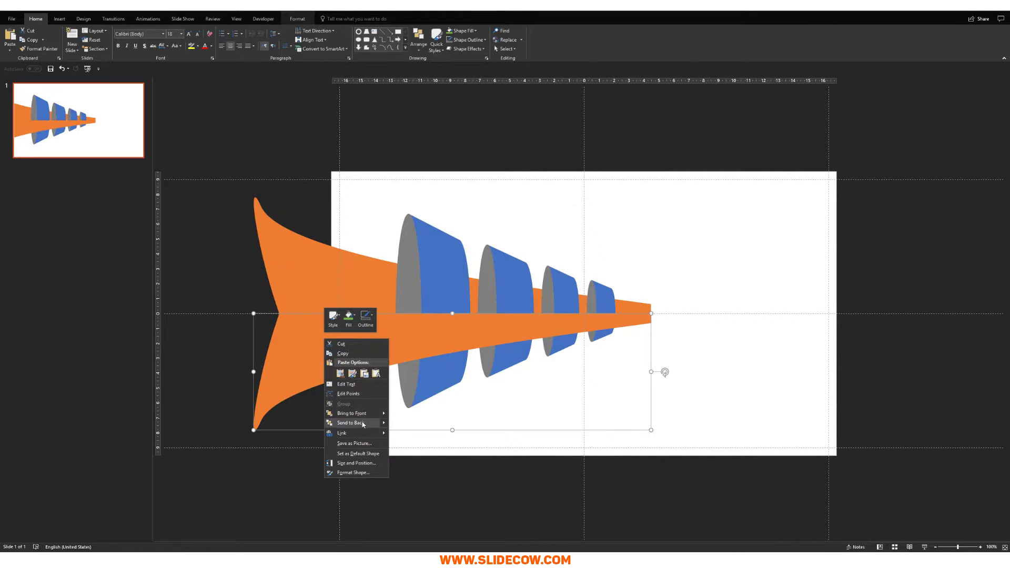
pyautogui.click(352, 423)
pyautogui.click(692, 370)
# Step: Preview the slide in slide show to check the curved orange core, and return to editing
pyautogui.scroll(3, 322, 283)
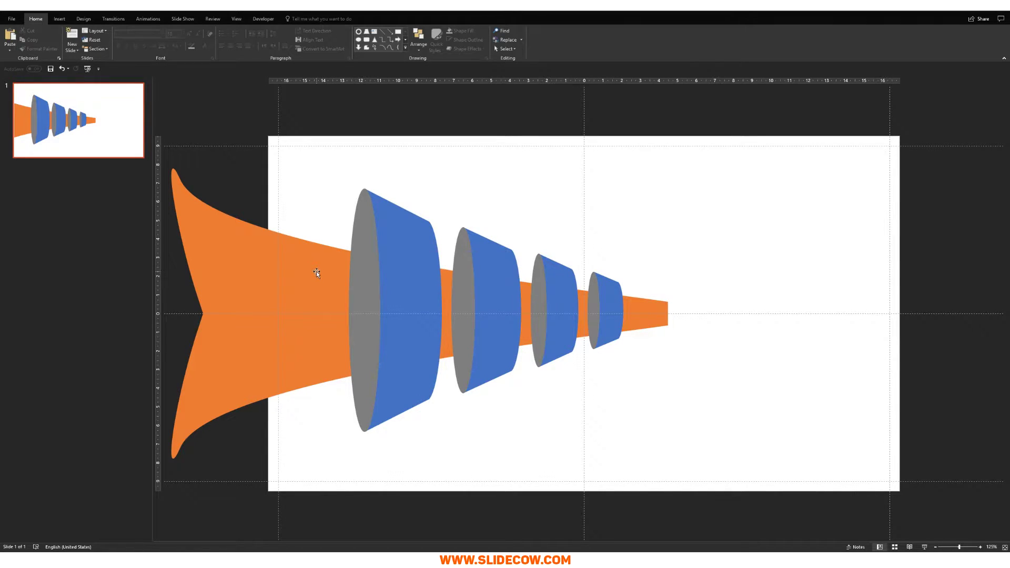
pyautogui.click(256, 247)
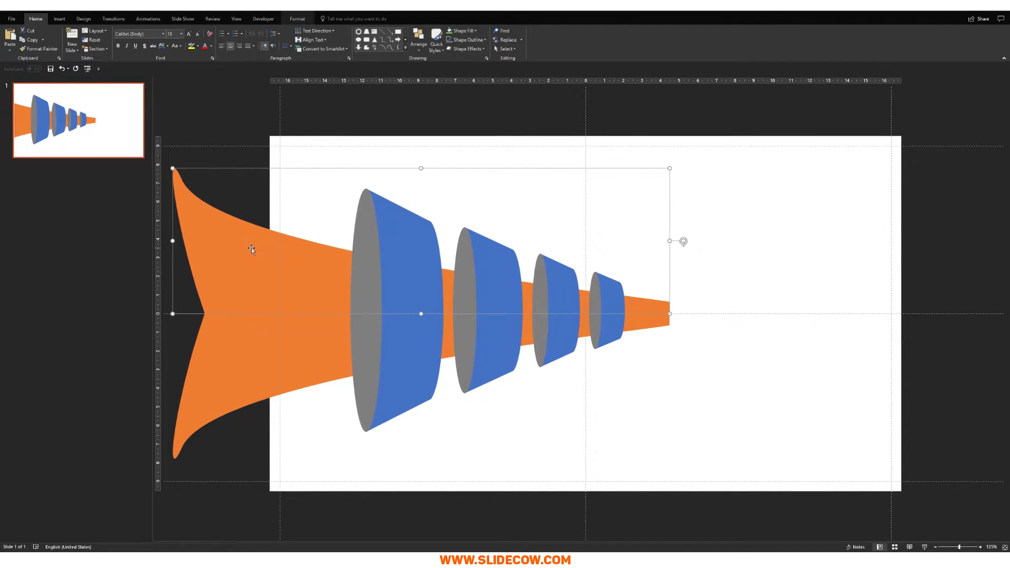
pyautogui.click(925, 547)
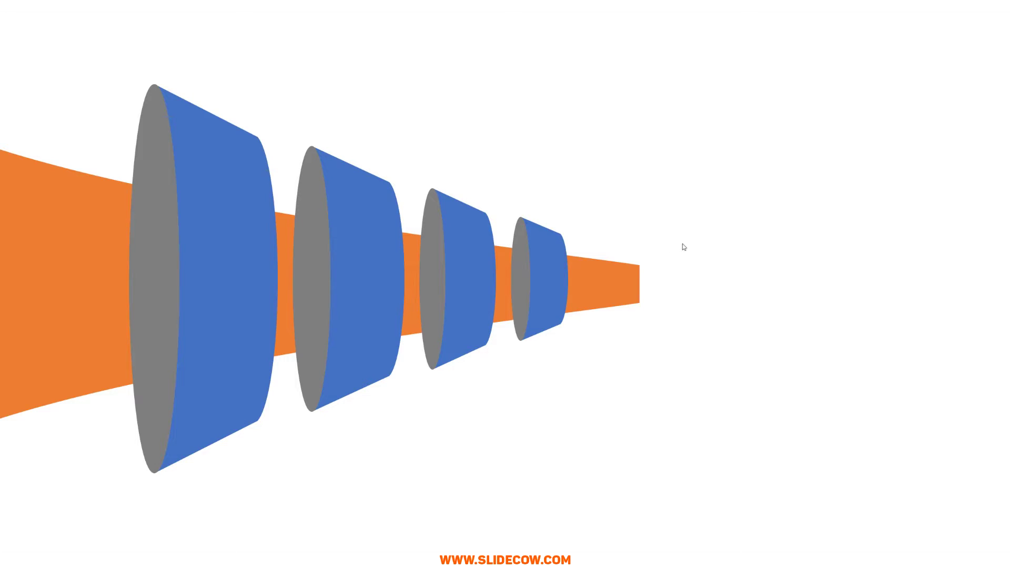
pyautogui.press('Escape')
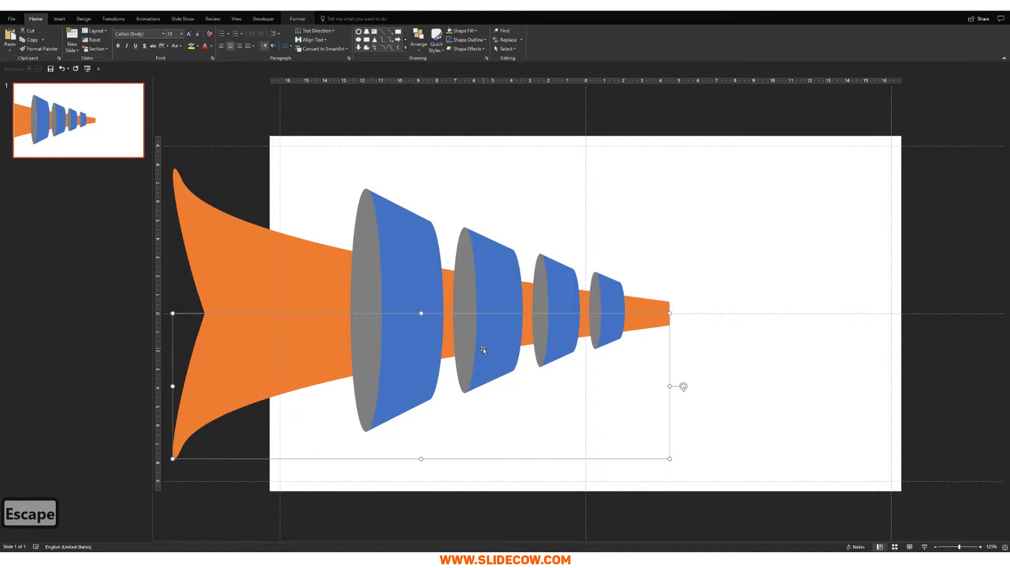
# Step: Nudge the lower orange half up 6 steps along its seam with the upper half
pyautogui.press('Up')
pyautogui.press('Up')
pyautogui.press('Up')
pyautogui.press('Up')
pyautogui.press('Up')
pyautogui.press('Up')
pyautogui.press('Escape')
pyautogui.click(244, 353)
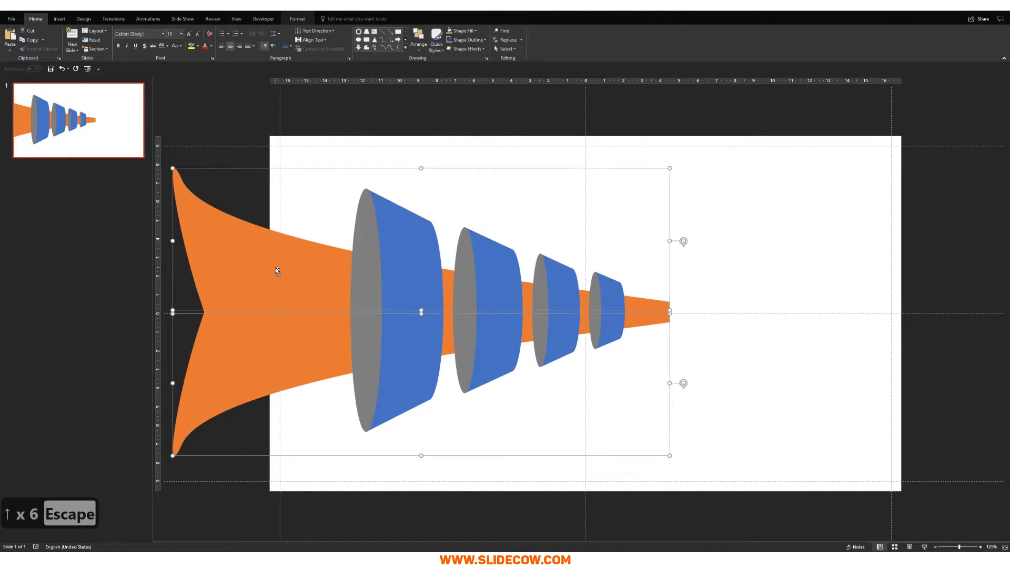
# Step: Unite the upper and lower orange halves into a single core shape with Merge Shapes Union
pyautogui.click(297, 19)
pyautogui.click(78, 48)
pyautogui.click(74, 57)
pyautogui.press('Escape')
pyautogui.press('Escape')
# Step: Draw a rectangle about 8.7 cm wide and 19.4 cm high over the part of the orange core that extends beyond the slide's left edge
pyautogui.click(345, 295)
pyautogui.scroll(-2, 293, 195)
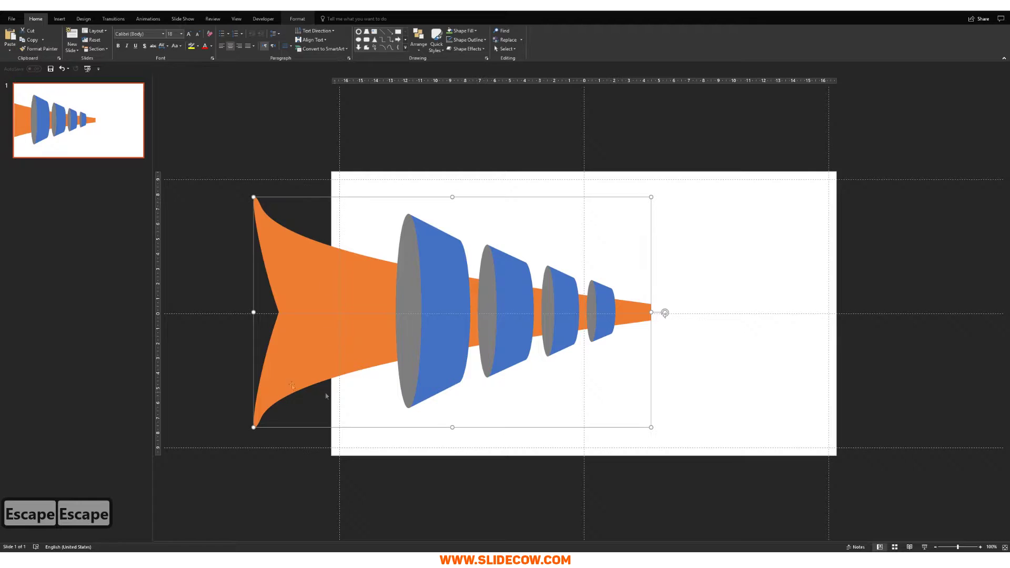
pyautogui.click(60, 19)
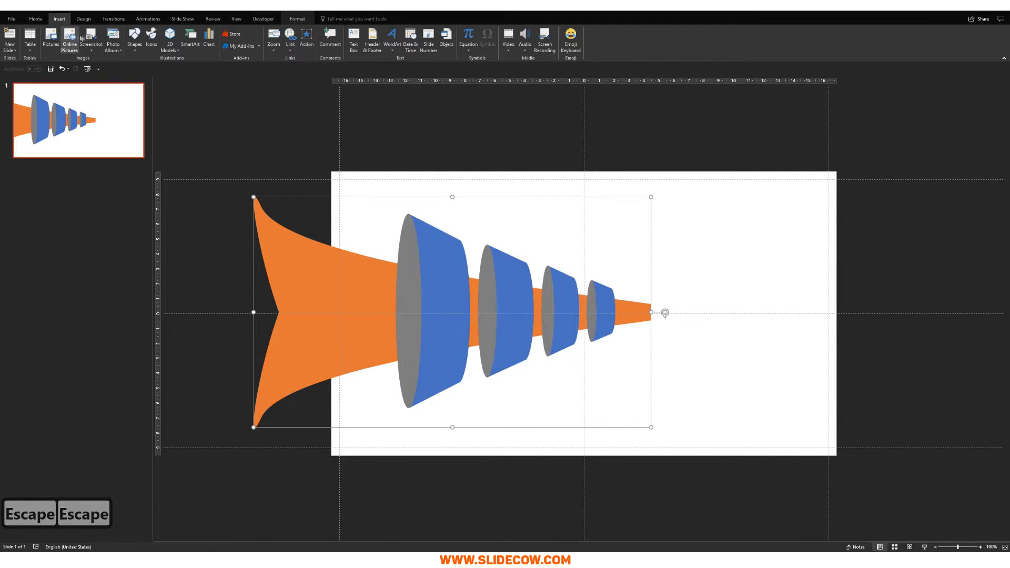
pyautogui.click(134, 40)
pyautogui.click(133, 120)
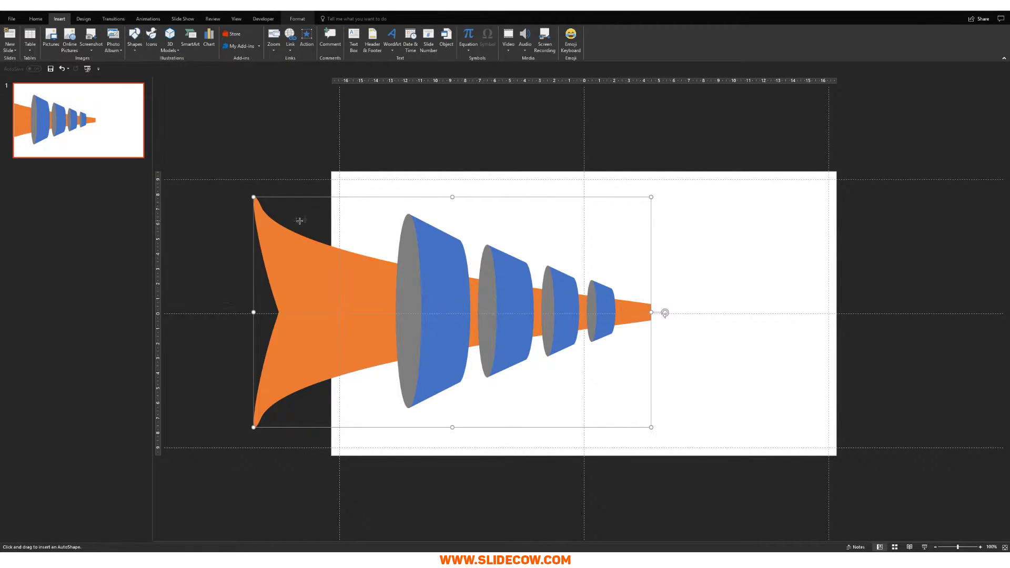
pyautogui.moveTo(331, 180)
pyautogui.mouseDown()
pyautogui.moveTo(330, 456)
pyautogui.moveTo(202, 468)
pyautogui.mouseUp()
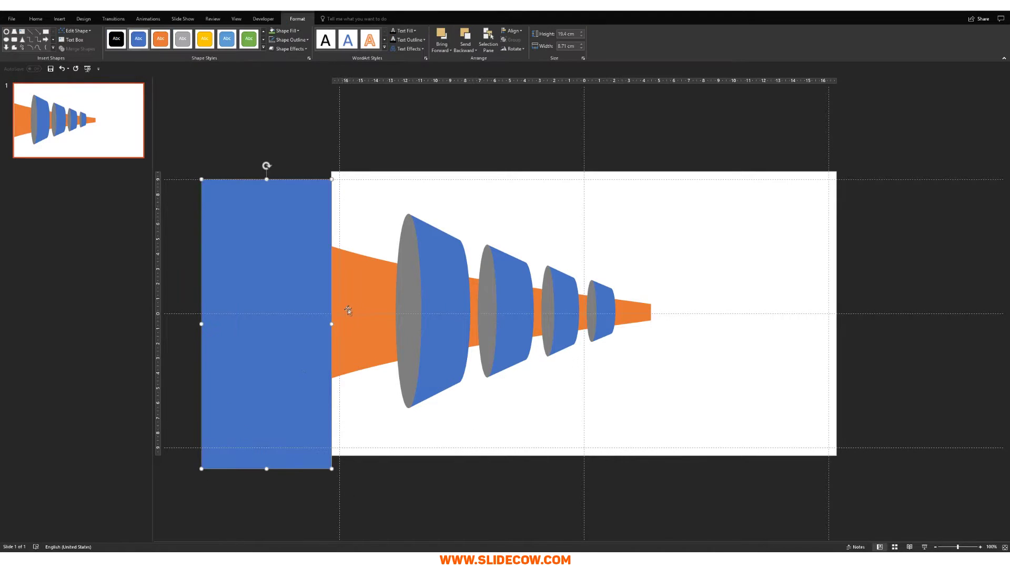
# Step: Subtract the rectangle from the orange core so the core is cut flush with the slide's edge
pyautogui.keyDown('shift'); pyautogui.click(238, 346); pyautogui.keyUp('shift')
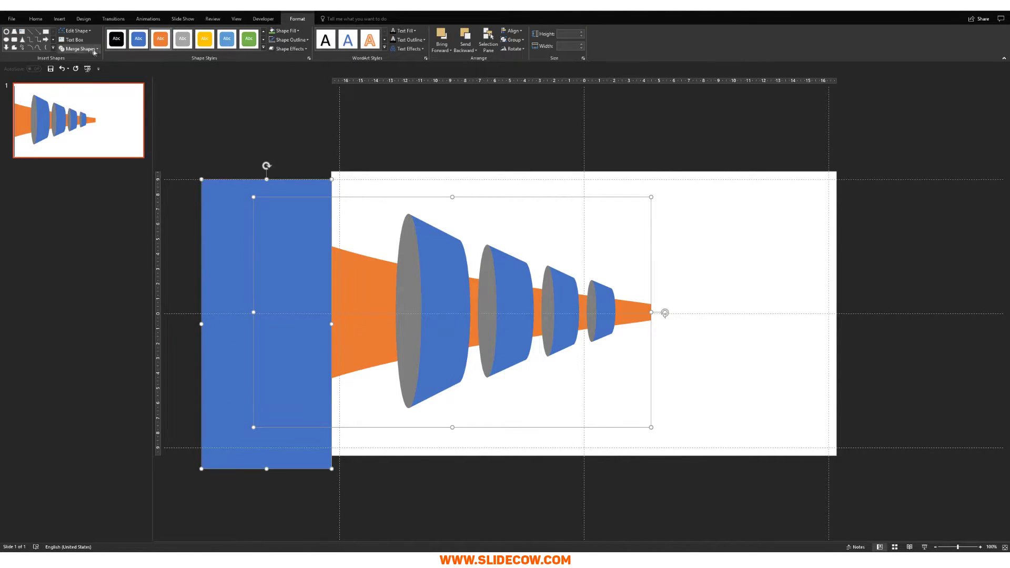
pyautogui.click(79, 49)
pyautogui.click(80, 97)
pyautogui.press('Escape')
pyautogui.press('Escape')
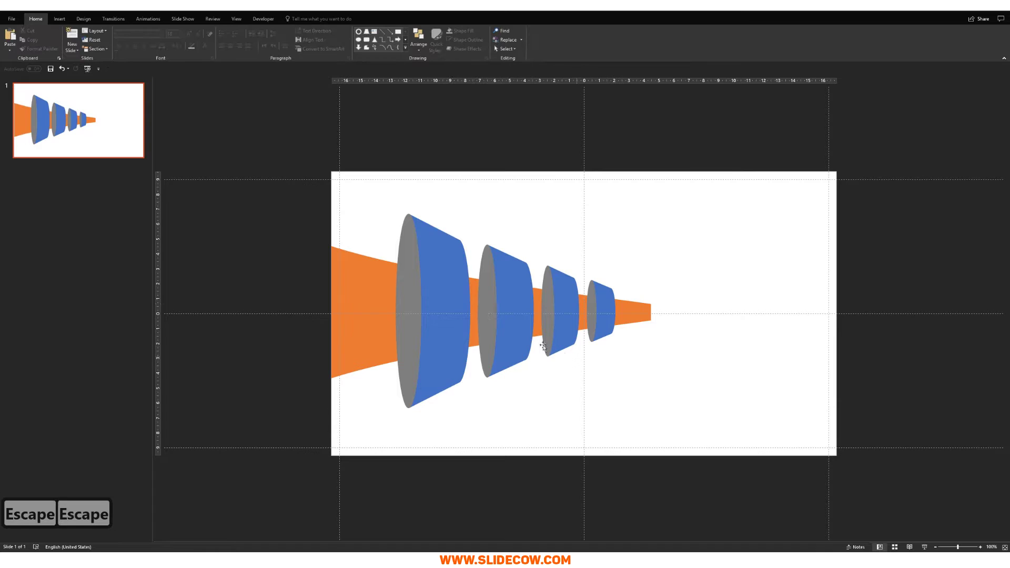
pyautogui.click(344, 334)
pyautogui.scroll(5, 394, 352)
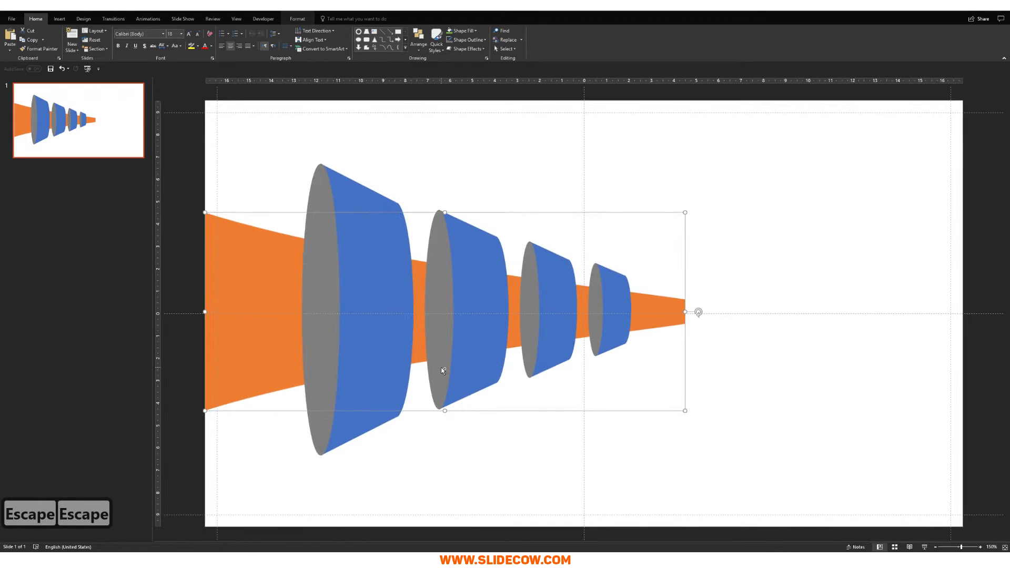
pyautogui.hotkey('shift', 'Up')
pyautogui.hotkey('ctrl', 'x')
pyautogui.hotkey('ctrl', 'z')
pyautogui.press('Escape')
pyautogui.click(264, 321)
pyautogui.hotkey('ctrl', 'z')
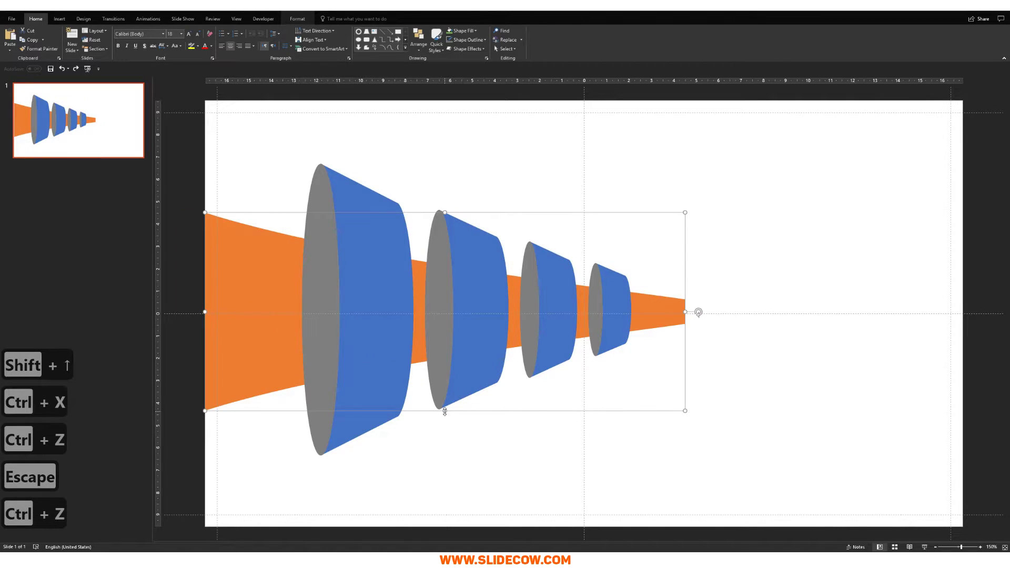
# Step: Stretch the orange core vertically about its centre in small increments until its wide end roughly matches the largest segment's height
pyautogui.hotkey('shift', 'Right')
pyautogui.hotkey('shift', 'Right')
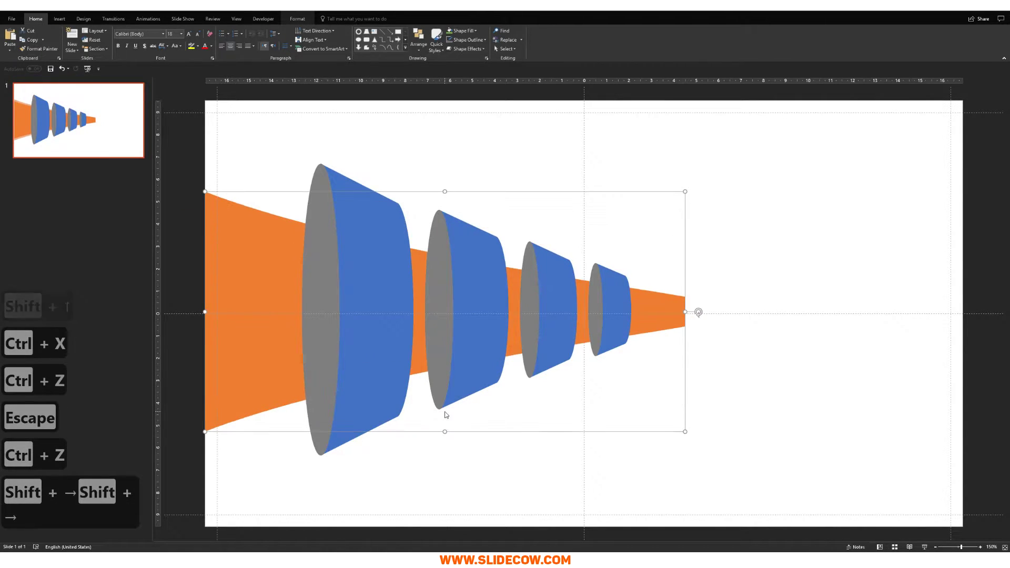
pyautogui.hotkey('shift', 'Right')
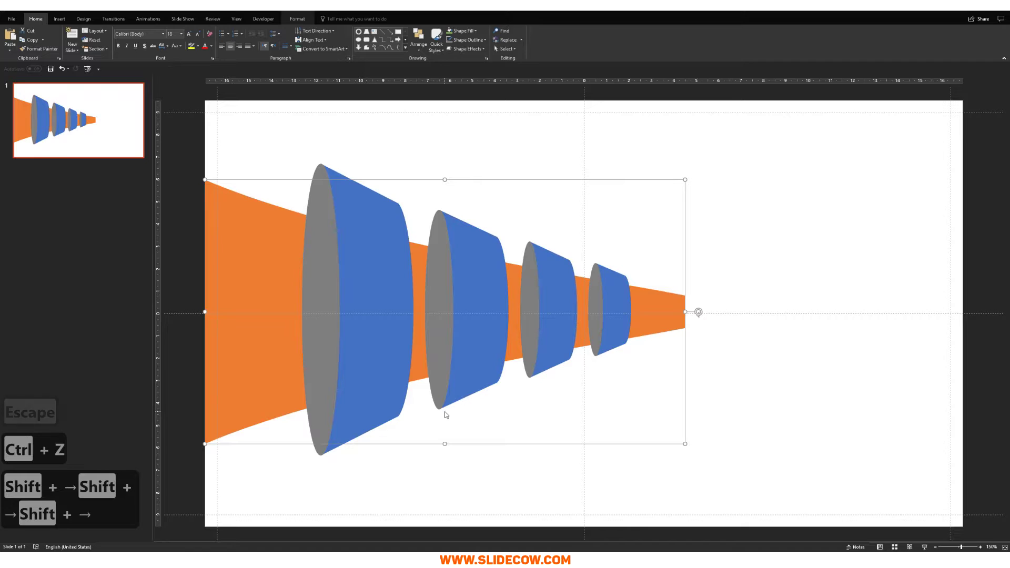
pyautogui.hotkey('shift', 'Right')
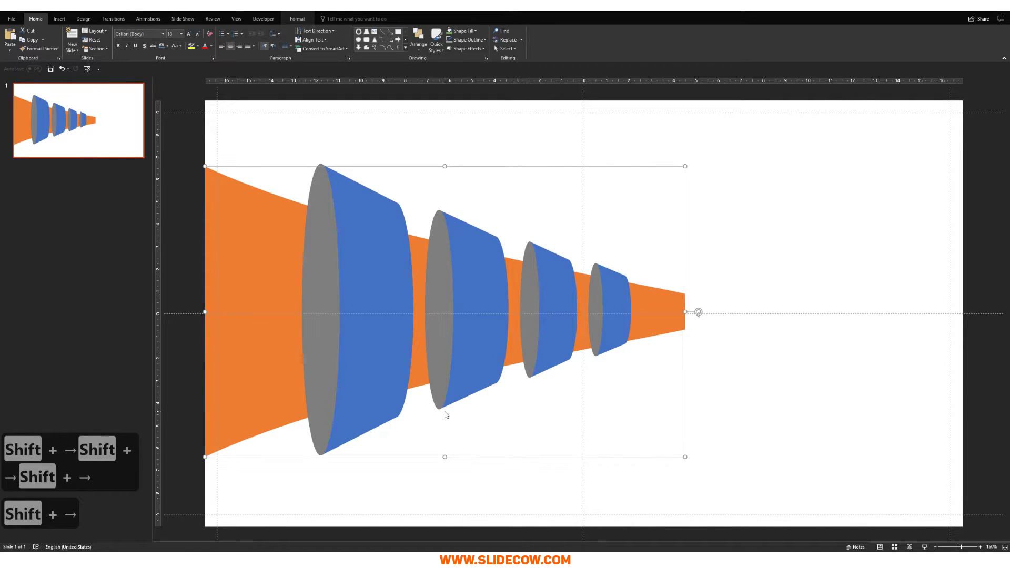
pyautogui.press('Escape')
pyautogui.press('Escape')
pyautogui.press('Escape')
pyautogui.press('Escape')
pyautogui.scroll(1, 371, 296)
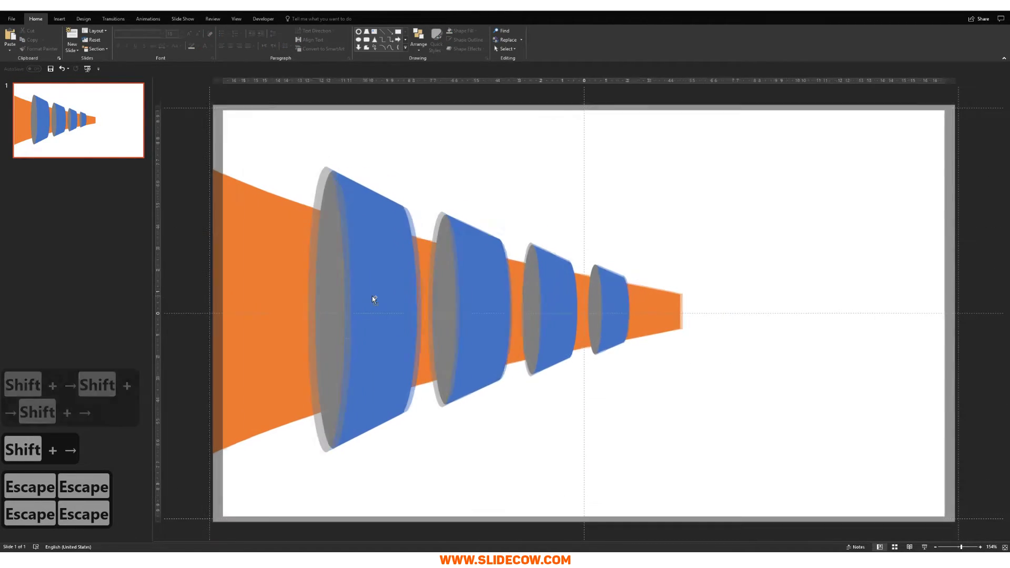
# Step: Insert an isosceles triangle, rotate it to point right and place it over the orange core's narrow end as an arrowhead
pyautogui.scroll(-3, 371, 295)
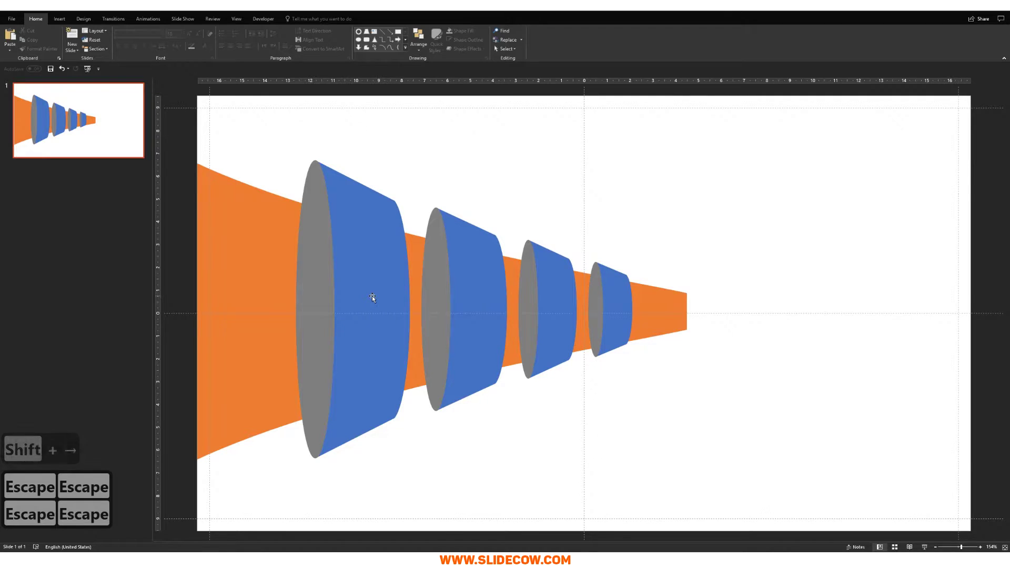
pyautogui.click(59, 19)
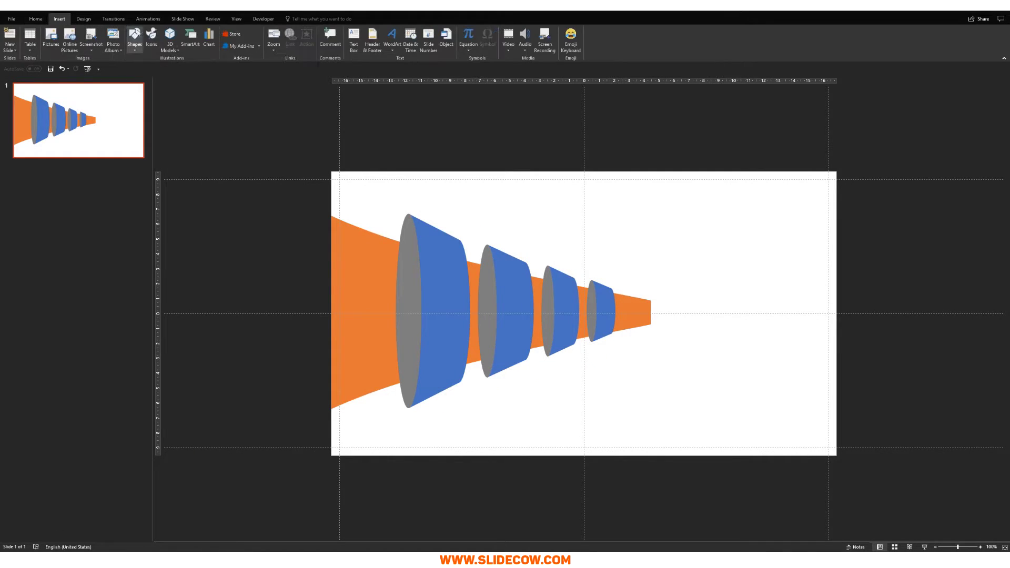
pyautogui.click(135, 36)
pyautogui.click(150, 129)
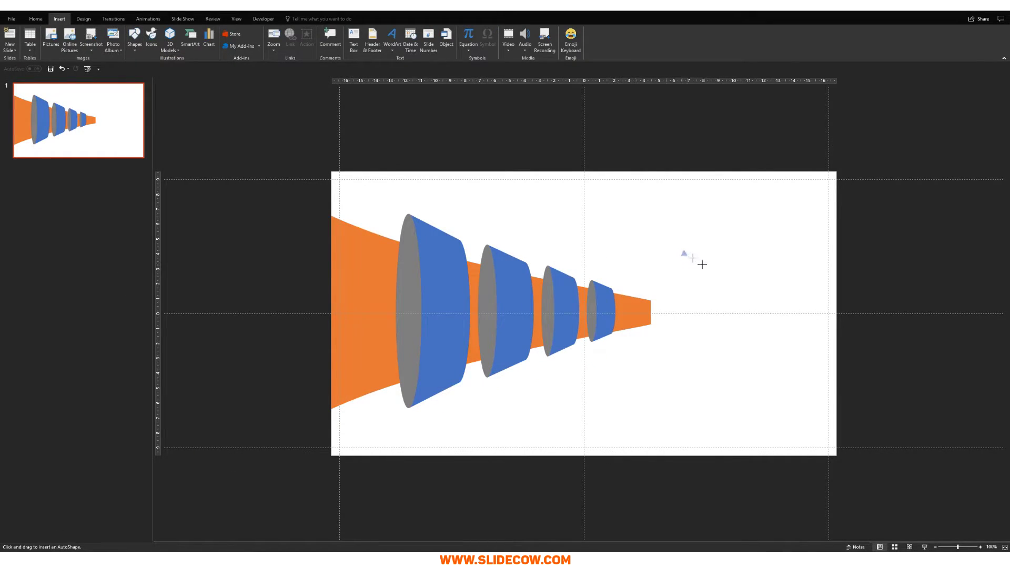
pyautogui.moveTo(680, 247); pyautogui.dragTo(724, 288)
pyautogui.scroll(5, 617, 235)
pyautogui.moveTo(590, 240); pyautogui.dragTo(642, 324)
pyautogui.moveTo(554, 298); pyautogui.dragTo(420, 429)
# Step: Copy the orange core's formatting onto the triangle with Format Painter
pyautogui.press('Tab')
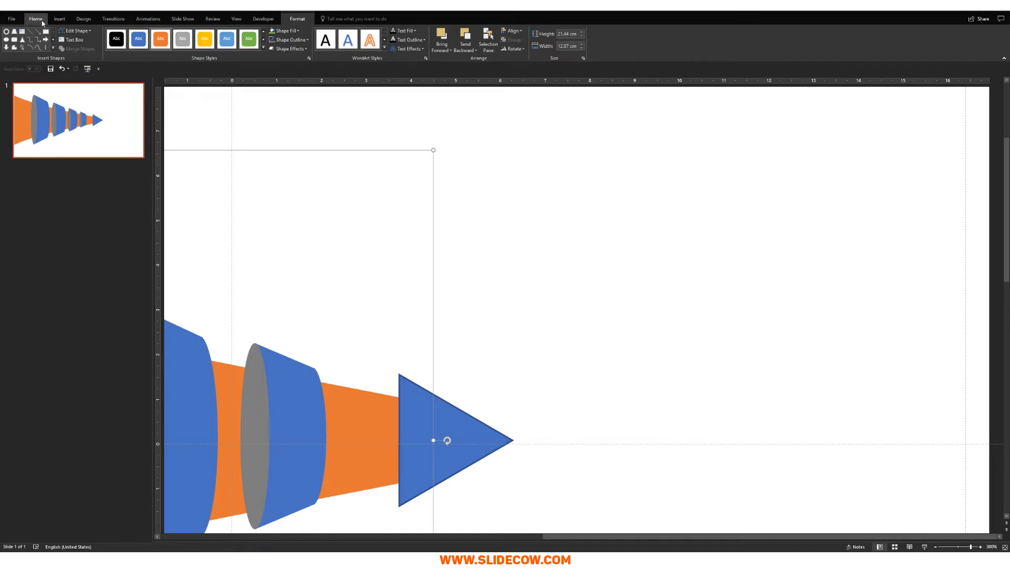
pyautogui.click(36, 18)
pyautogui.click(38, 49)
pyautogui.click(496, 455)
pyautogui.scroll(-5, 613, 388)
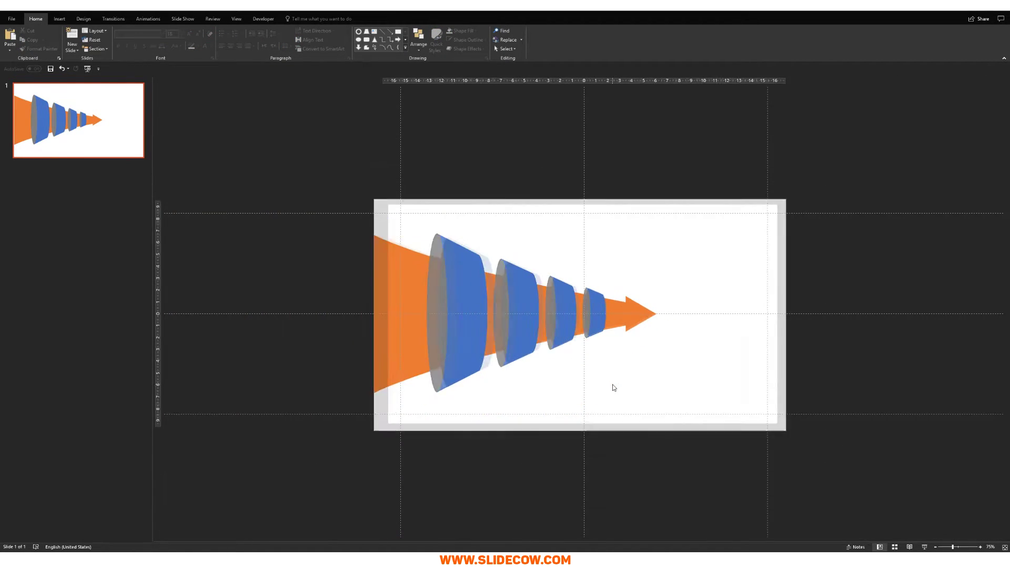
# Step: Shorten the orange arrowhead horizontally and shift it back so it overlaps the core's narrow end
pyautogui.click(640, 314)
pyautogui.scroll(6, 639, 314)
pyautogui.moveTo(508, 310); pyautogui.dragTo(537, 310)
pyautogui.moveTo(601, 315); pyautogui.dragTo(577, 316)
pyautogui.click(674, 392)
pyautogui.scroll(-6, 674, 392)
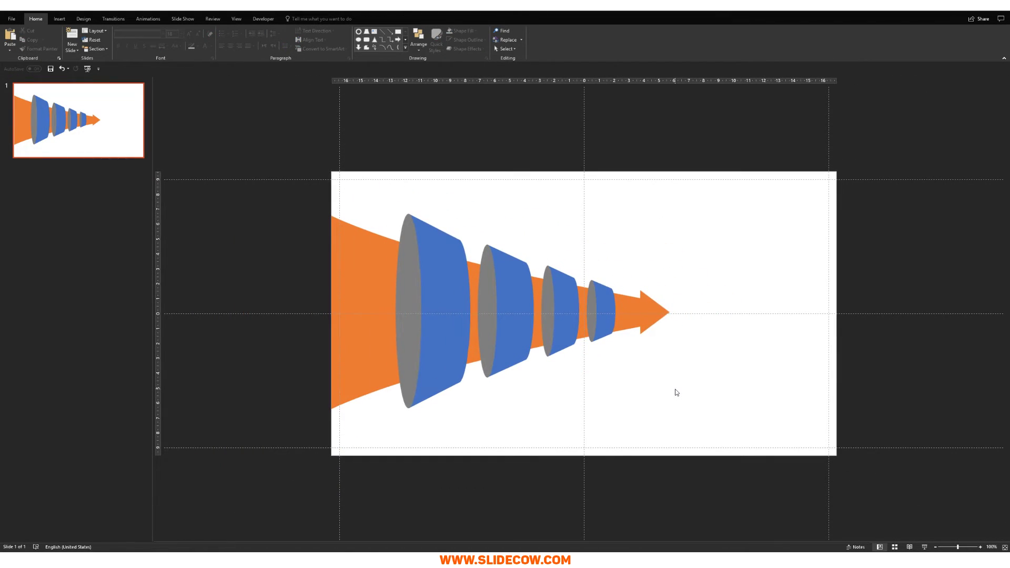
pyautogui.scroll(-2, 674, 392)
# Step: Unite the arrowhead and the orange core into one arrow shape
pyautogui.scroll(6, 686, 310)
pyautogui.click(689, 298)
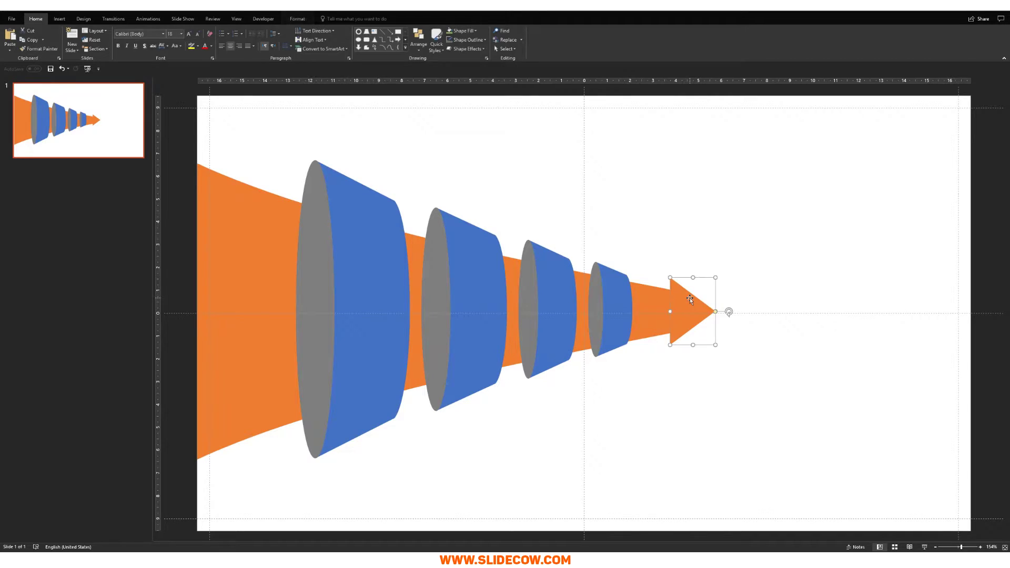
pyautogui.keyDown('shift'); pyautogui.click(223, 323); pyautogui.keyUp('shift')
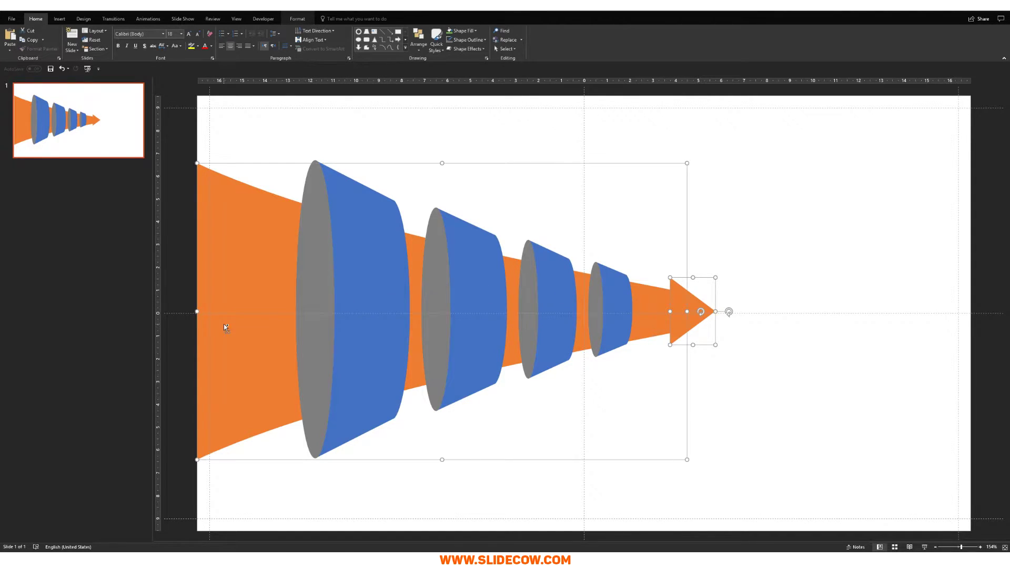
pyautogui.click(297, 18)
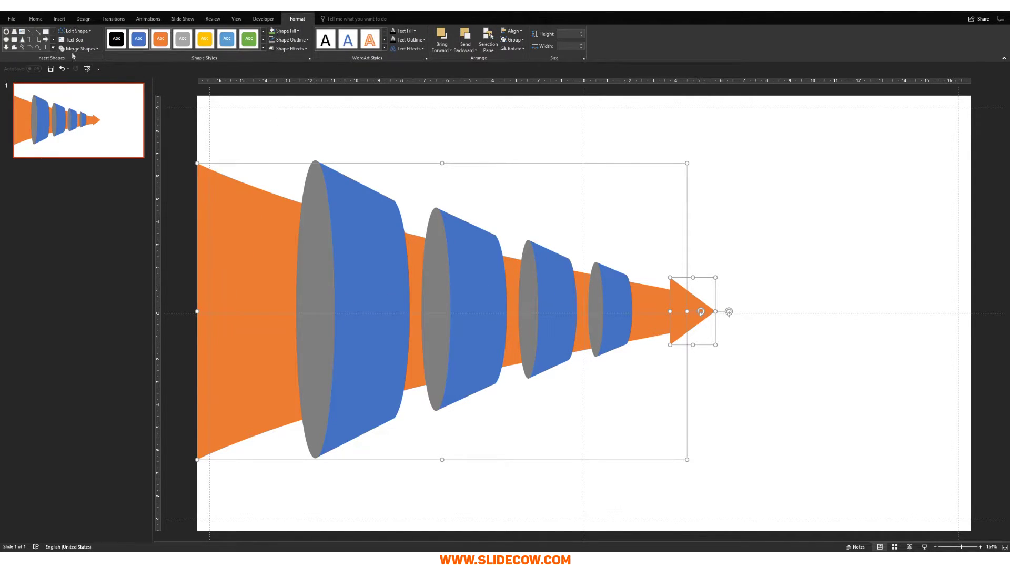
pyautogui.click(79, 49)
pyautogui.click(77, 59)
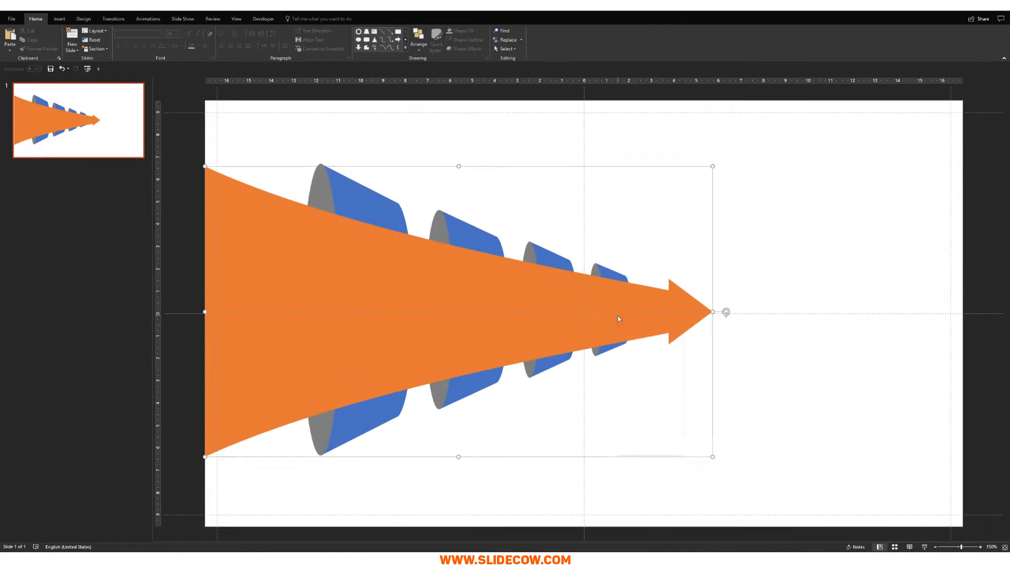
# Step: Send the united orange arrow to the back, behind the four segments
pyautogui.rightClick(617, 315)
pyautogui.click(661, 402)
pyautogui.press('Escape')
pyautogui.press('Escape')
# Step: Duplicate the slide that holds the finished cone graphic
pyautogui.scroll(-12, 772, 297)
pyautogui.scroll(7, 772, 294)
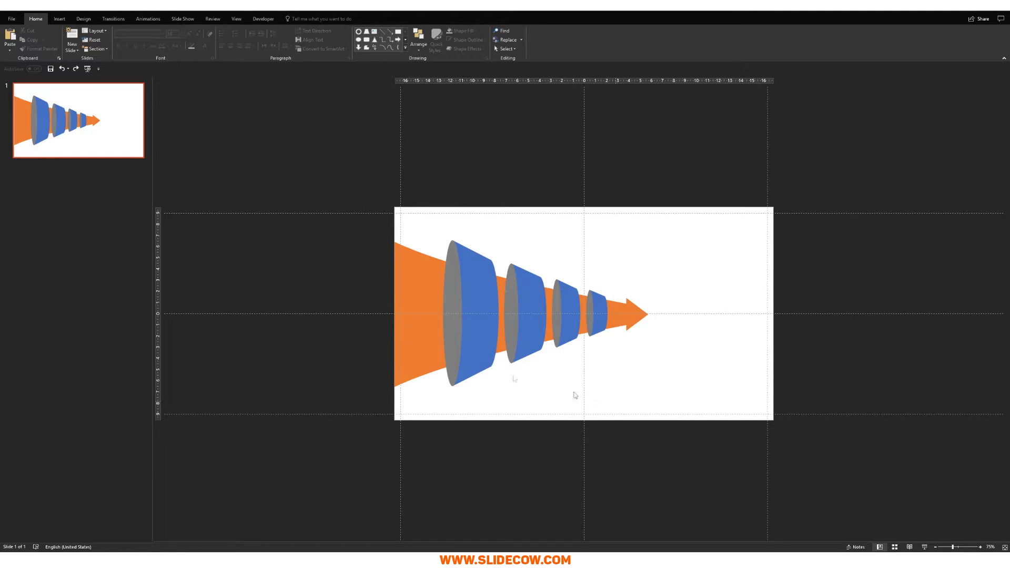
pyautogui.click(125, 138)
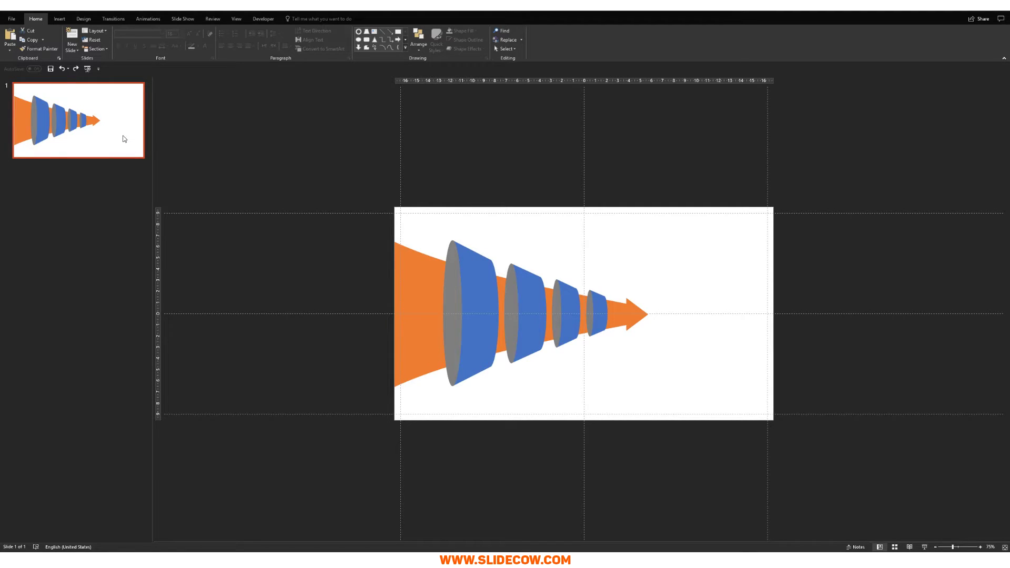
pyautogui.hotkey('ctrl', 'd')
# Step: Ungroup the cone graphic on the duplicated slide through all its levels into separate shapes
pyautogui.click(472, 290)
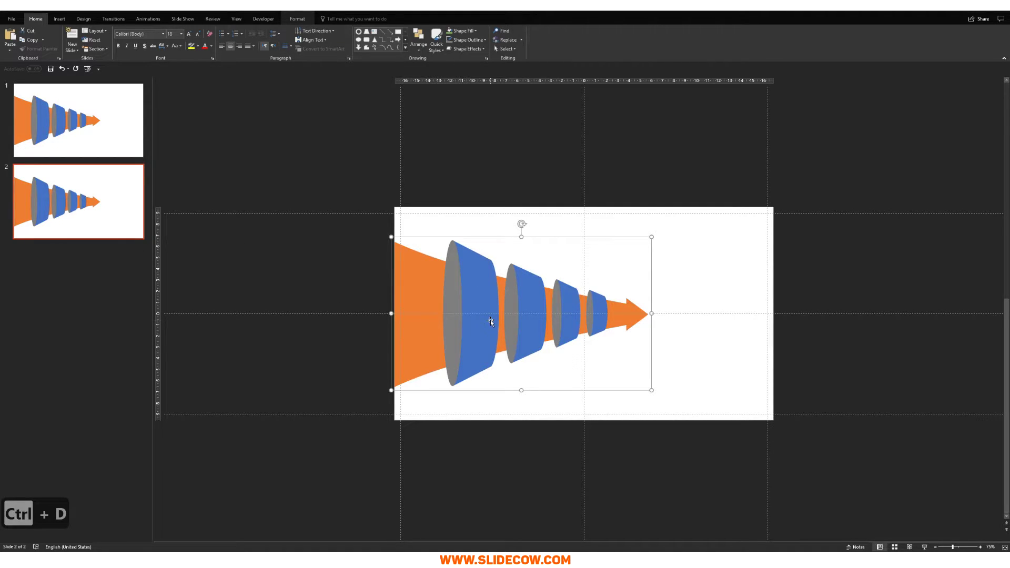
pyautogui.hotkey('ctrl', 'shift', 'g')
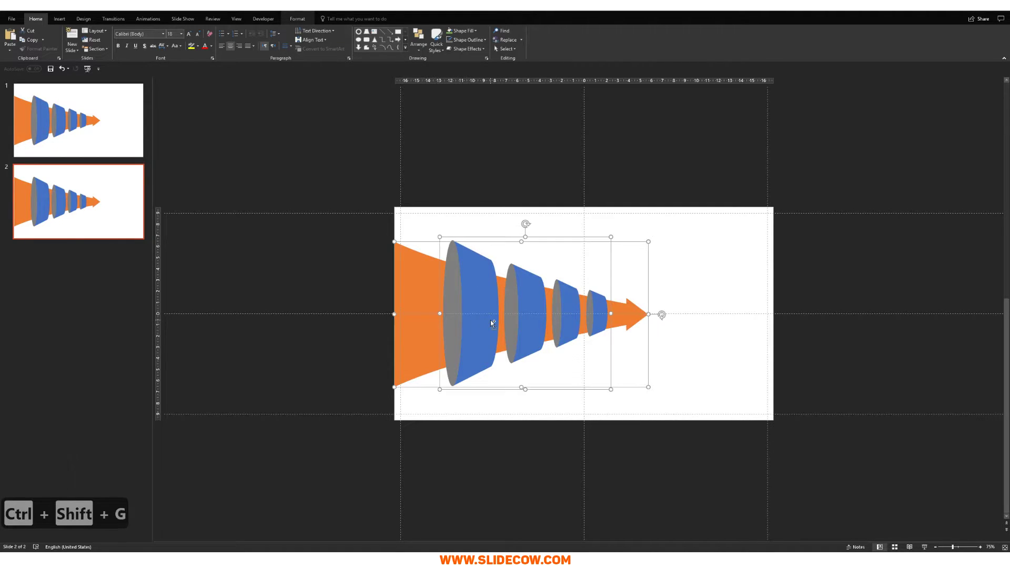
pyautogui.hotkey('ctrl', 'shift', 'g')
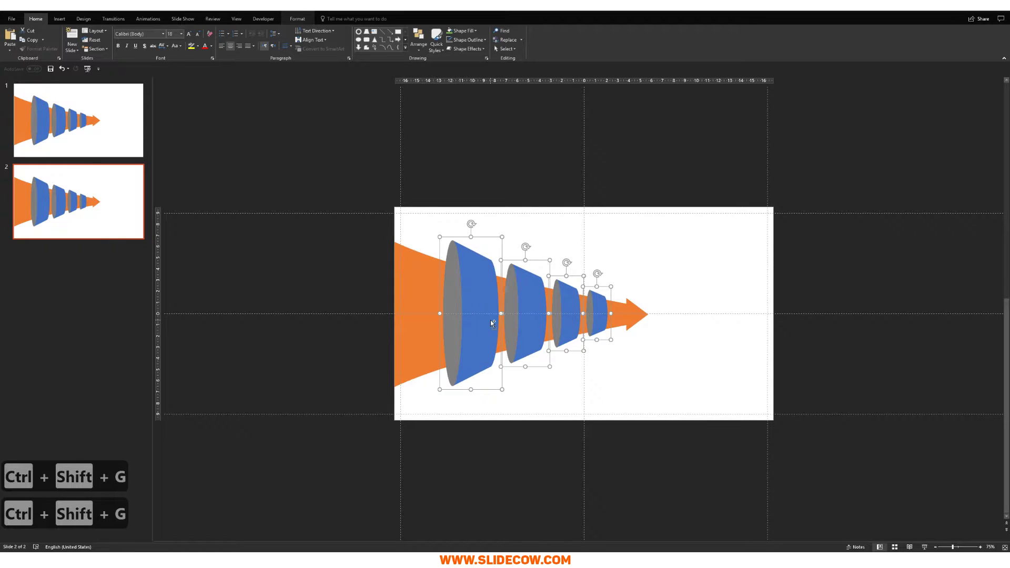
pyautogui.hotkey('ctrl', 'shift', 'g')
pyautogui.press('Escape')
pyautogui.press('Escape')
pyautogui.click(459, 299)
pyautogui.scroll(3, 502, 389)
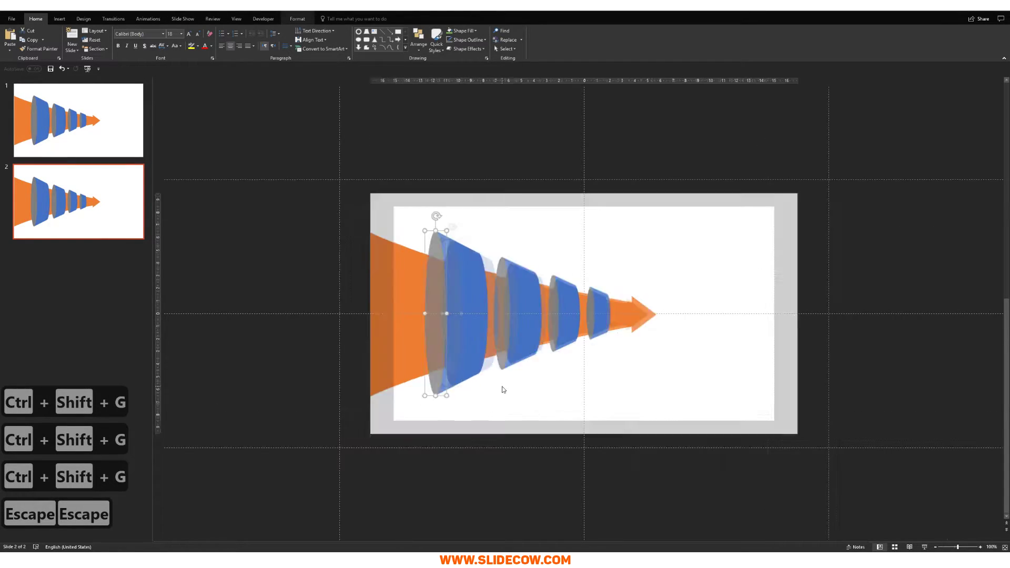
pyautogui.scroll(5, 502, 389)
pyautogui.moveTo(323, 326)
pyautogui.mouseDown()
pyautogui.moveTo(270, 326)
pyautogui.moveTo(323, 326)
pyautogui.mouseUp()
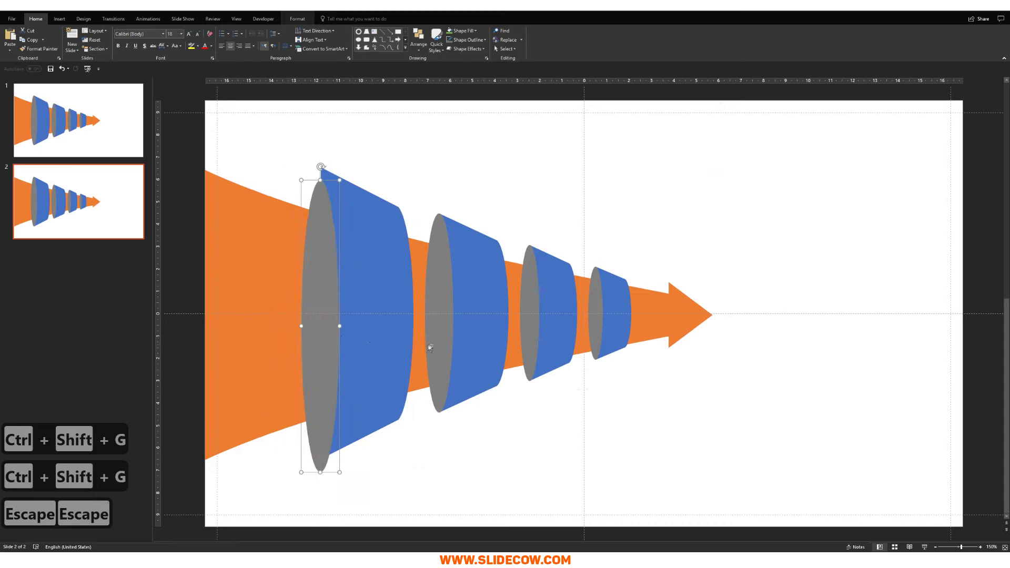
pyautogui.hotkey('ctrl', 'z')
pyautogui.moveTo(446, 327); pyautogui.dragTo(606, 259)
pyautogui.hotkey('ctrl', 'z')
pyautogui.moveTo(534, 316); pyautogui.dragTo(680, 246)
pyautogui.hotkey('ctrl', 'z')
pyautogui.moveTo(594, 326); pyautogui.dragTo(765, 227)
pyautogui.hotkey('ctrl', 'z')
pyautogui.scroll(-10, 612, 378)
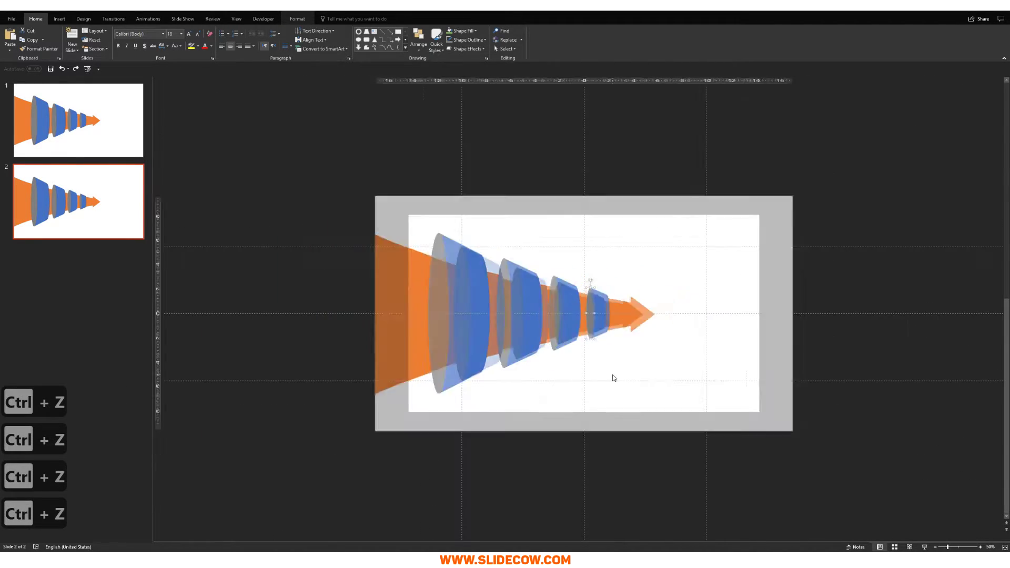
pyautogui.press('Escape')
pyautogui.press('Escape')
# Step: Unite the four grey ellipses of the segments into one shape and bring it to the front
pyautogui.scroll(5, 578, 361)
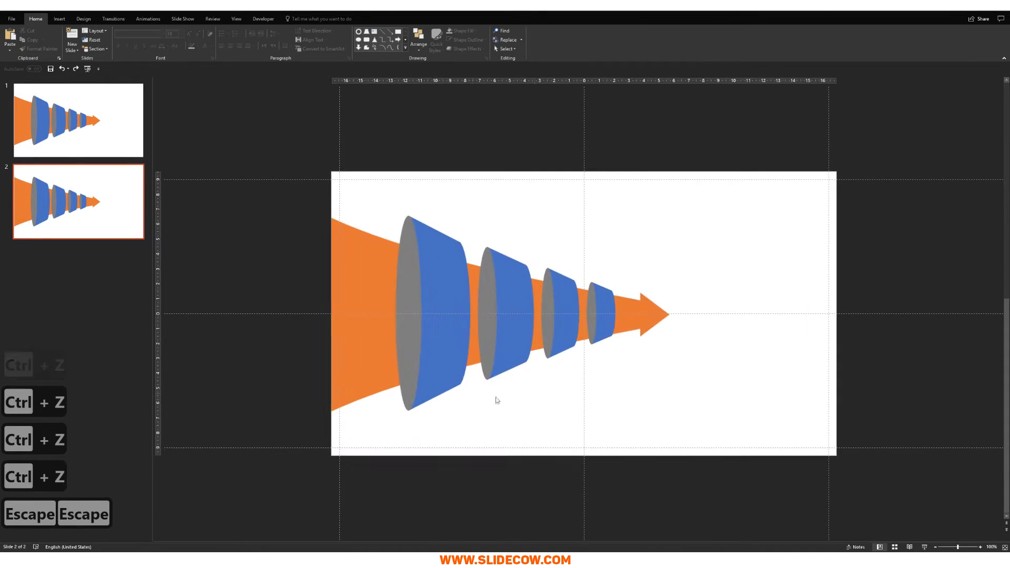
pyautogui.click(413, 347)
pyautogui.keyDown('shift'); pyautogui.click(487, 348); pyautogui.keyUp('shift')
pyautogui.keyDown('shift'); pyautogui.click(548, 342); pyautogui.keyUp('shift')
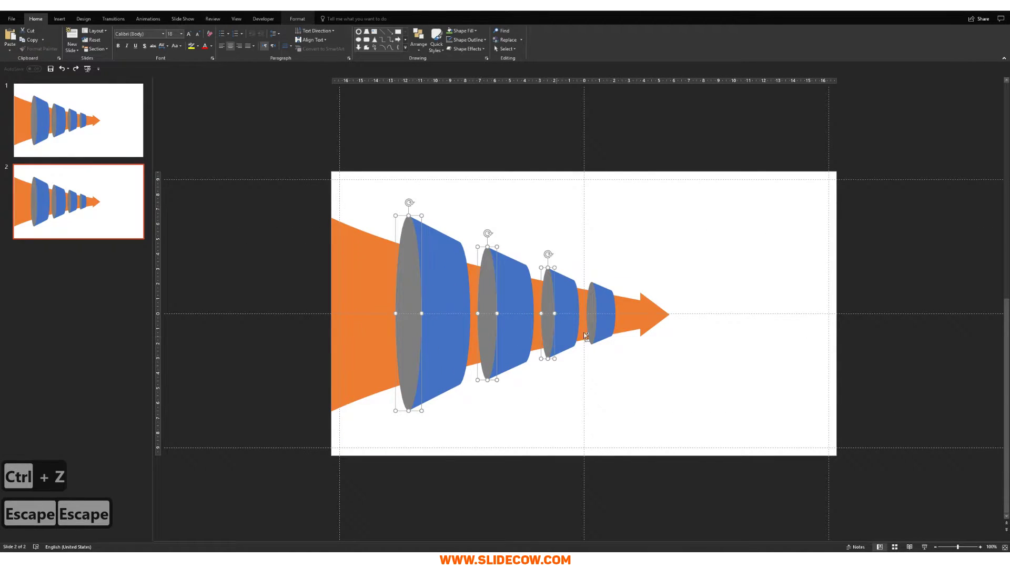
pyautogui.keyDown('shift'); pyautogui.click(591, 326); pyautogui.keyUp('shift')
pyautogui.click(297, 18)
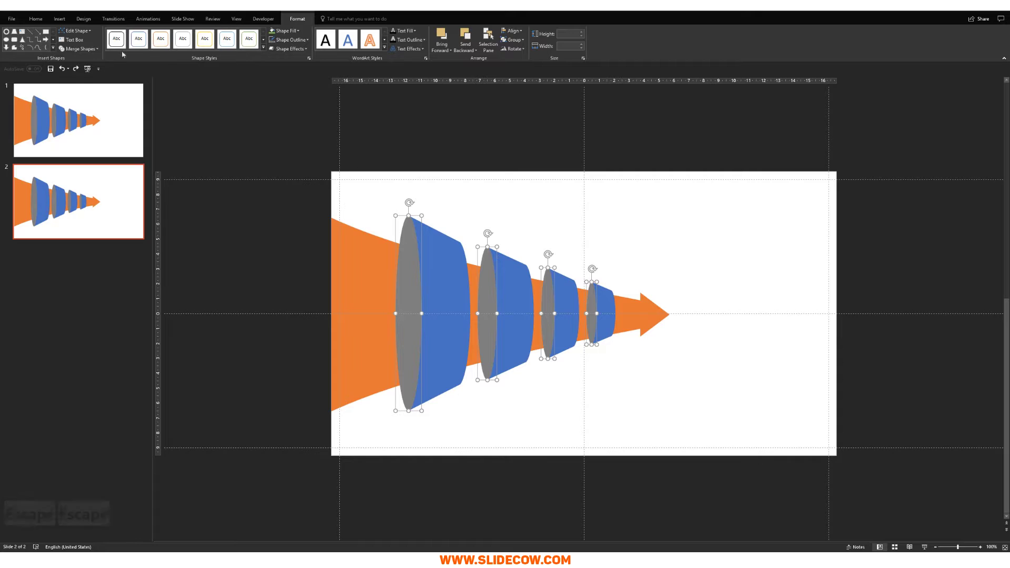
pyautogui.click(80, 48)
pyautogui.click(83, 61)
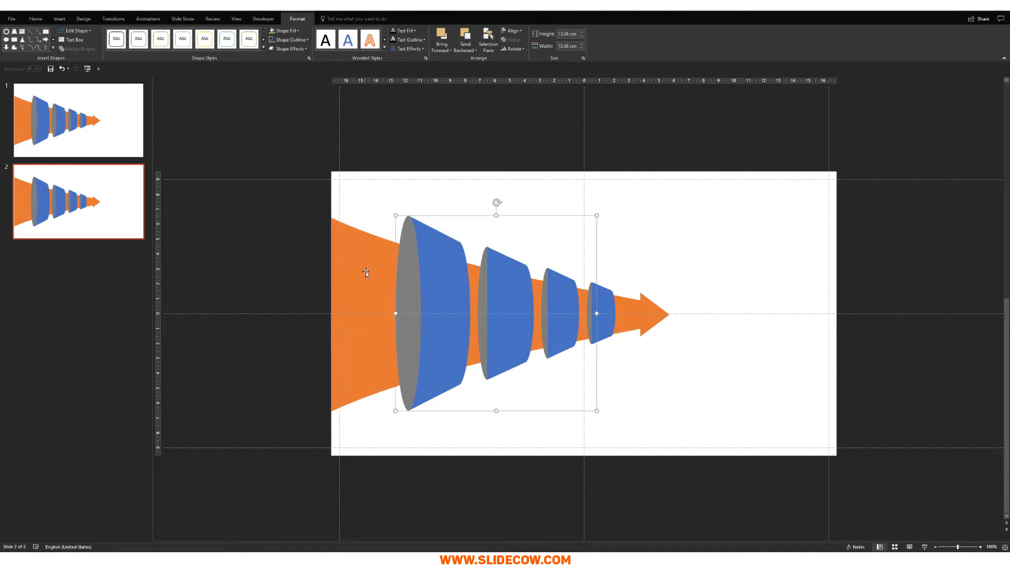
pyautogui.rightClick(419, 278)
pyautogui.click(451, 350)
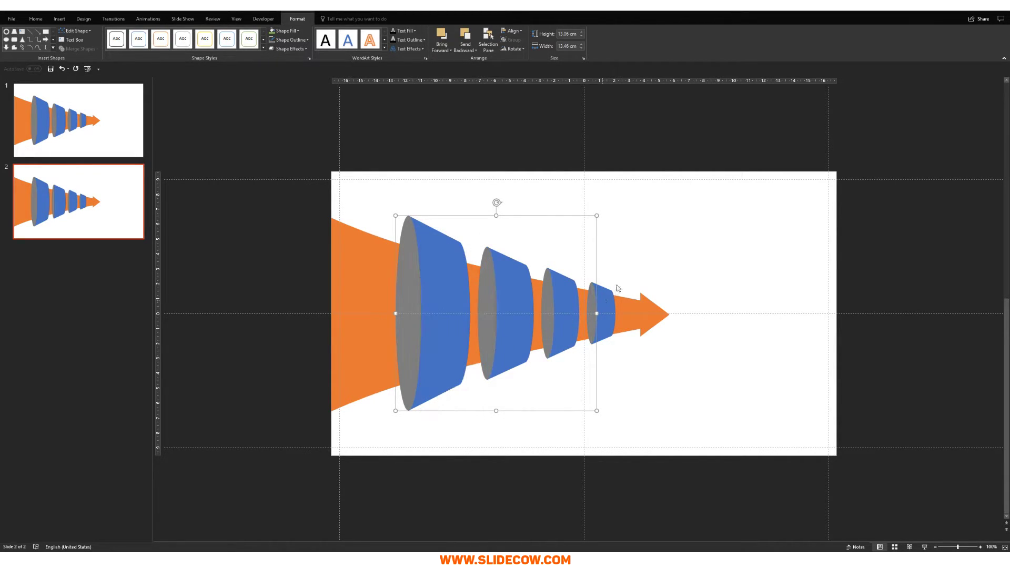
# Step: Intersect the orange arrow with the united grey ellipse shape so only their overlapping pieces remain
pyautogui.press('Escape')
pyautogui.press('Escape')
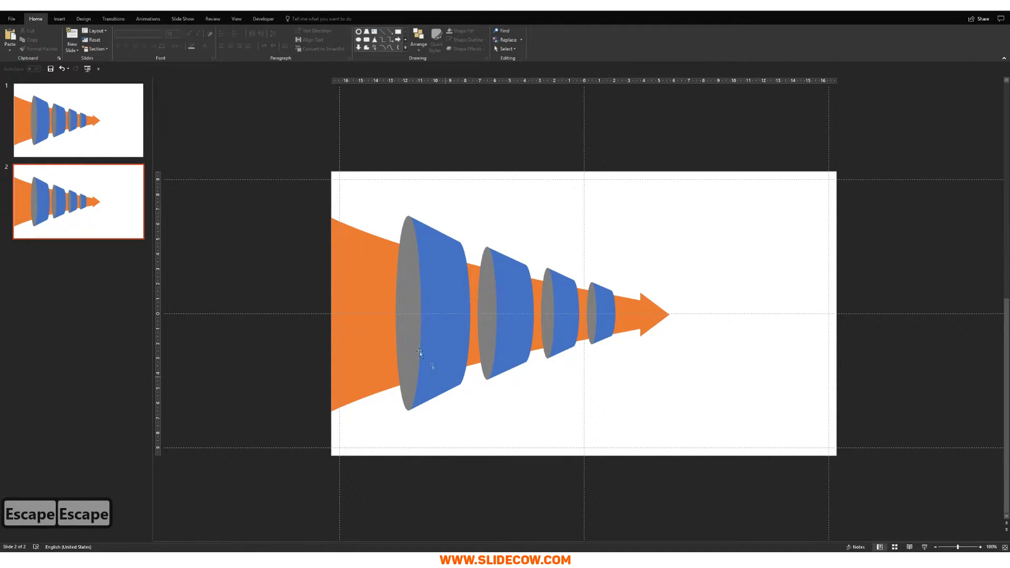
pyautogui.click(358, 278)
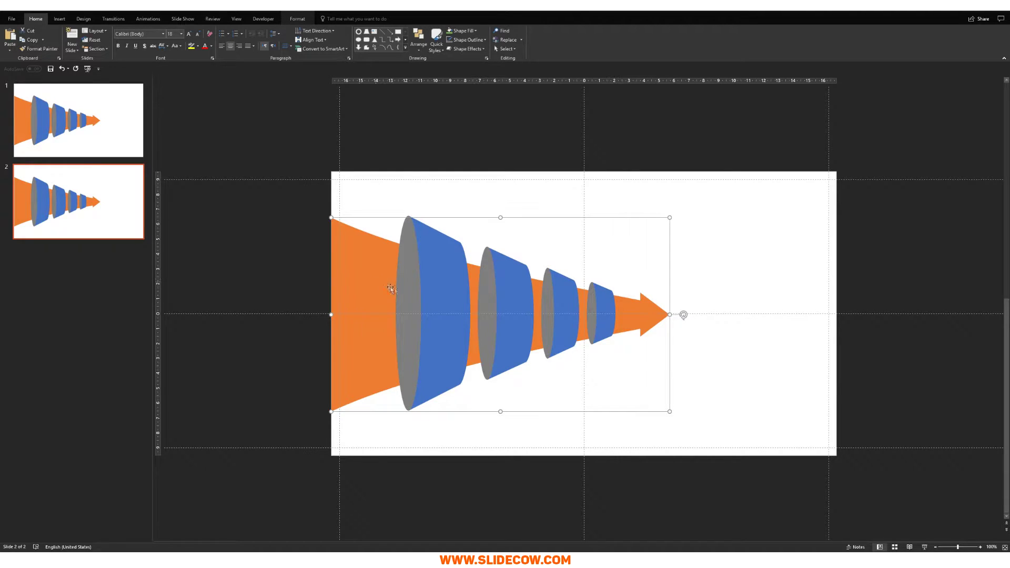
pyautogui.keyDown('shift'); pyautogui.click(413, 292); pyautogui.keyUp('shift')
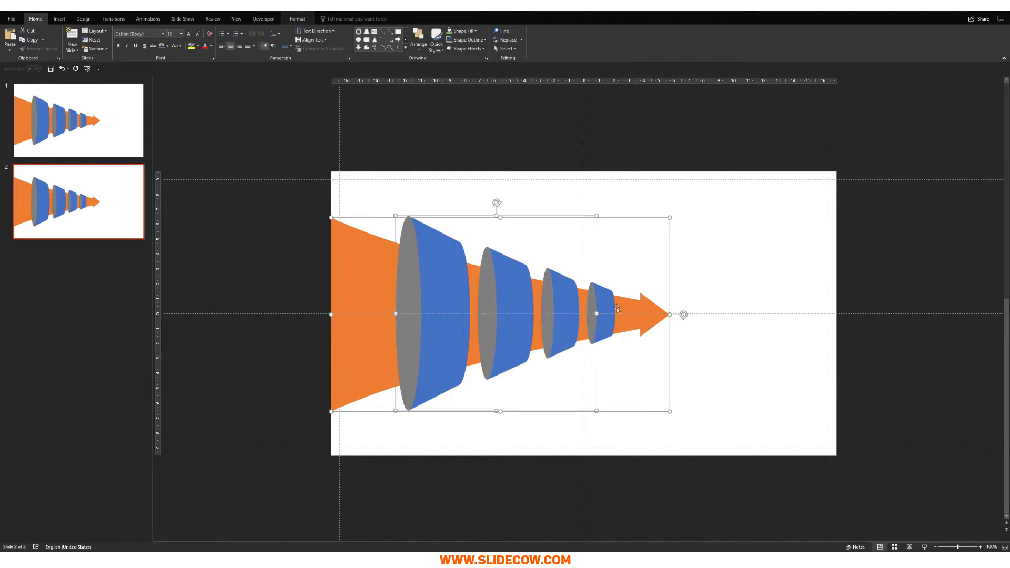
pyautogui.click(298, 20)
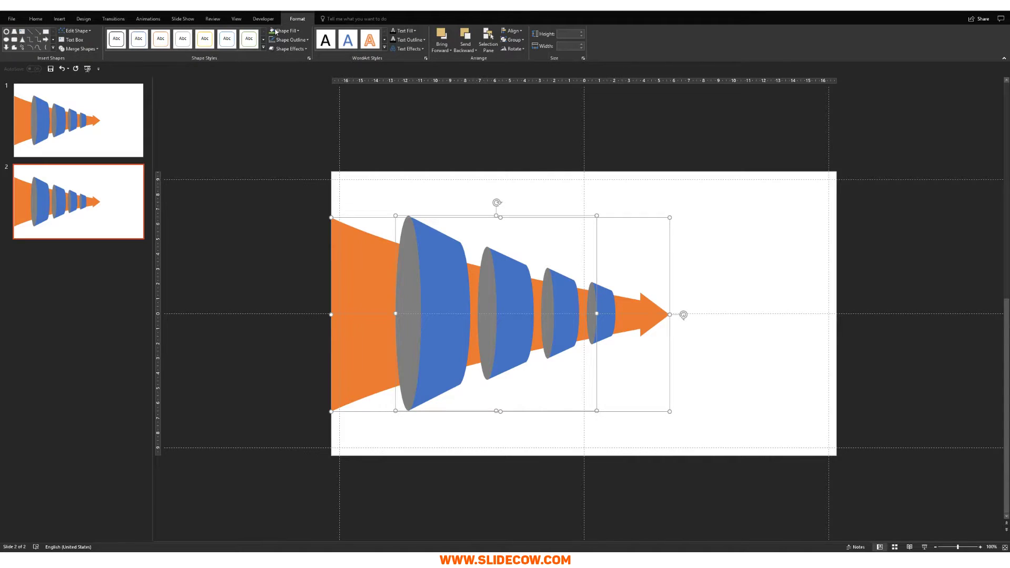
pyautogui.click(80, 48)
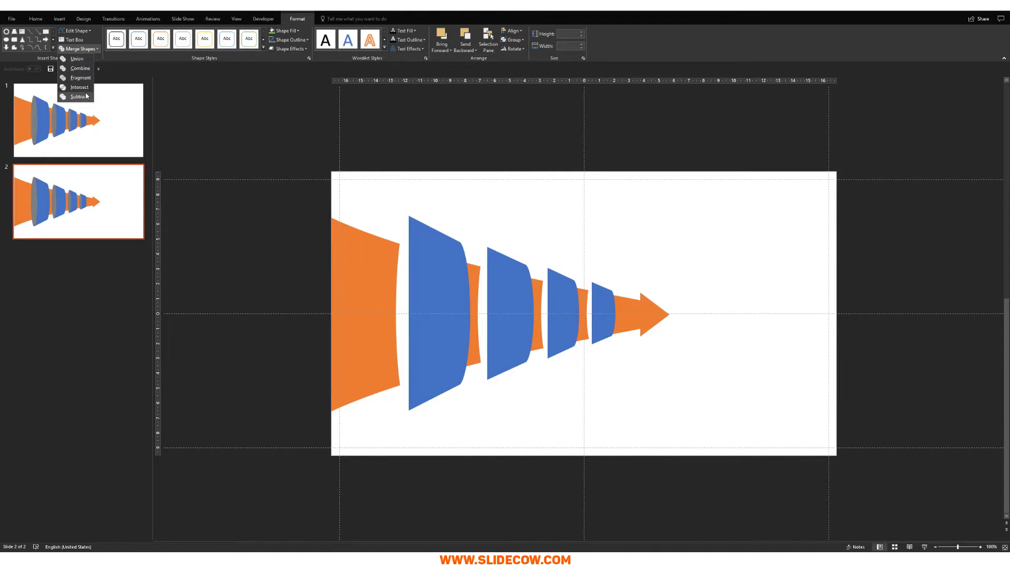
pyautogui.click(80, 96)
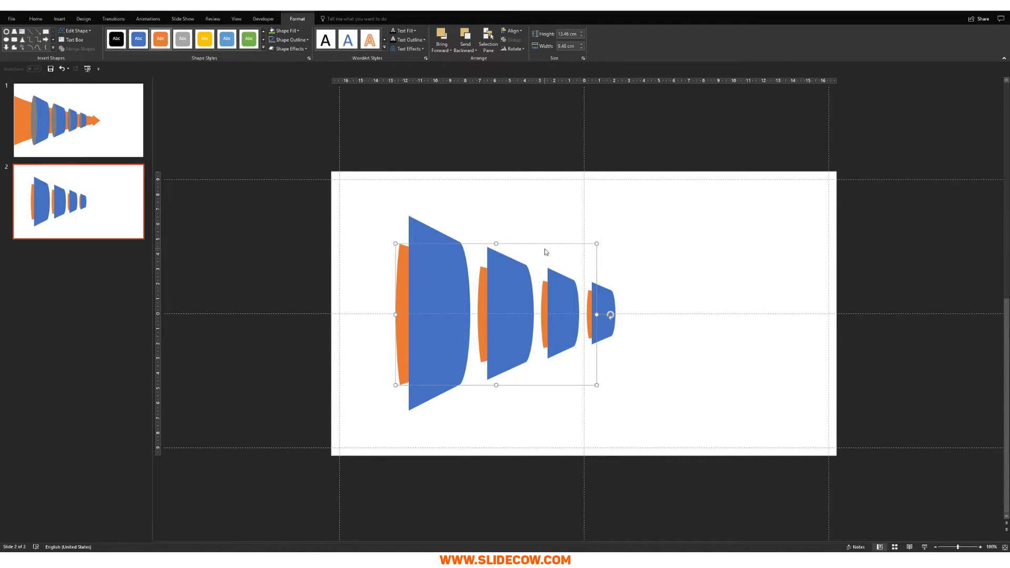
# Step: Copy the intersected orange pieces and paste them over the cone graphic on the first slide
pyautogui.hotkey('ctrl', 'c')
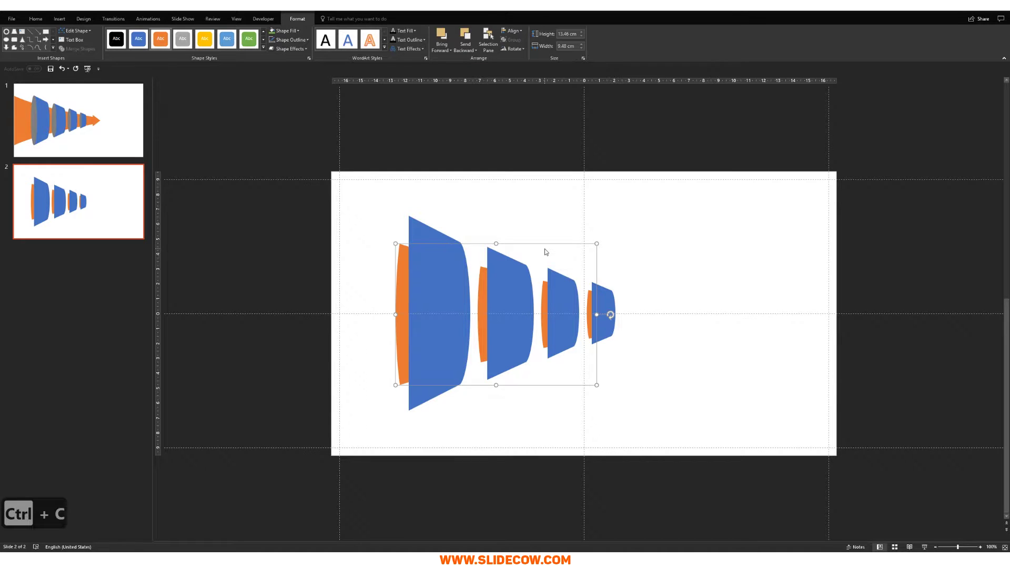
pyautogui.click(122, 138)
pyautogui.hotkey('ctrl', 'v')
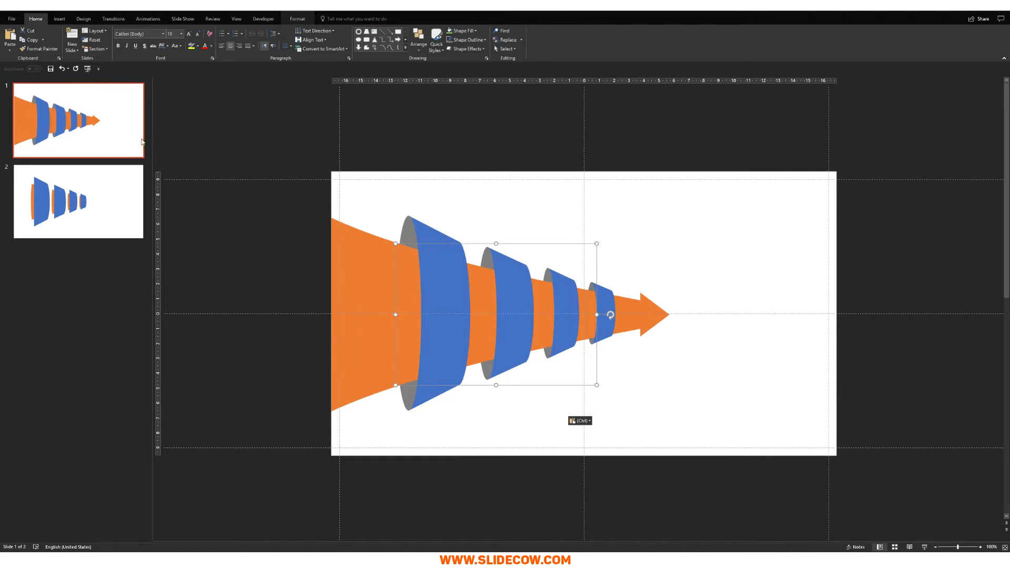
pyautogui.hotkey('ctrl', 'x')
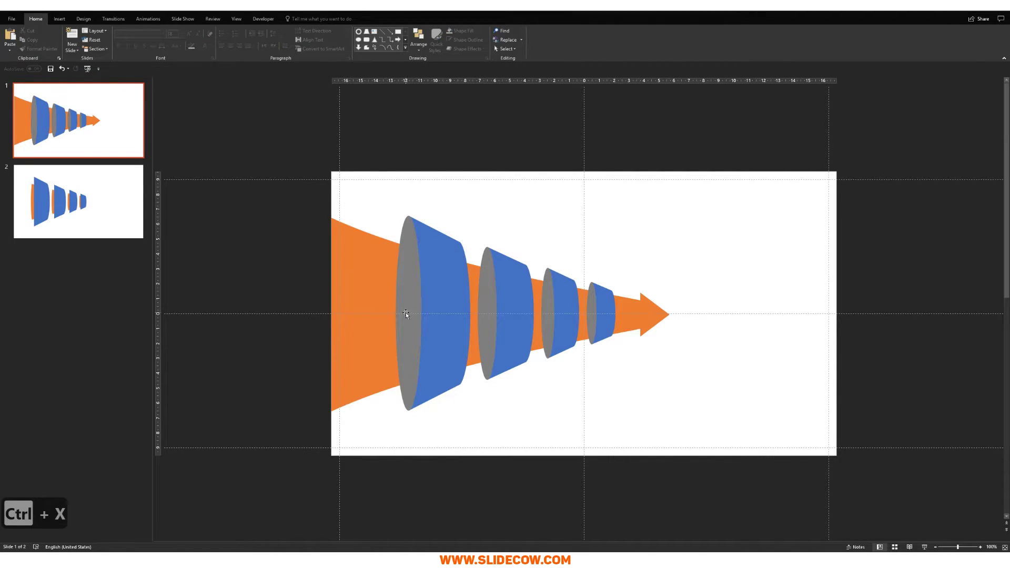
pyautogui.hotkey('ctrl', 'v')
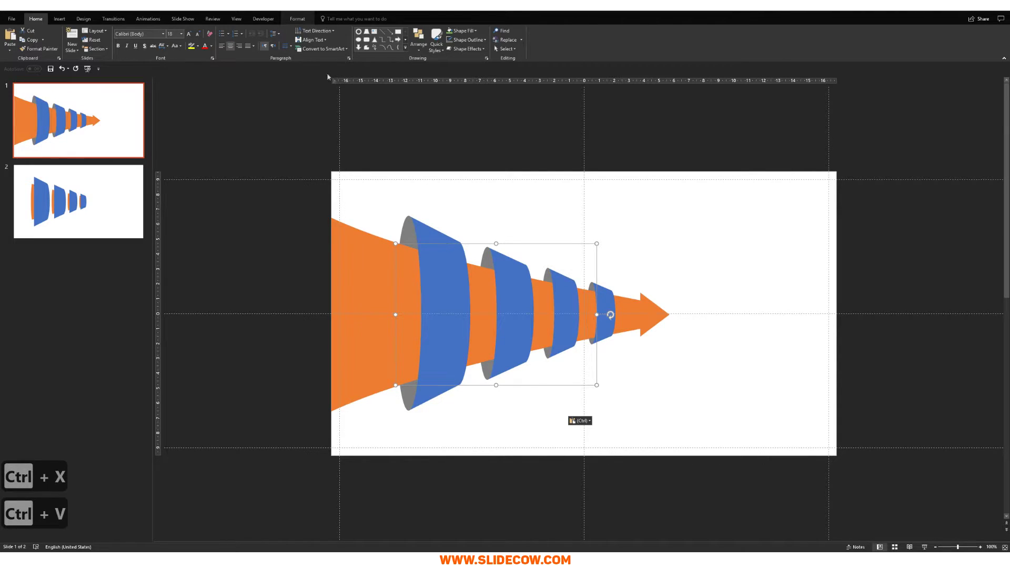
# Step: Fill the pasted overlap pieces with black
pyautogui.click(294, 20)
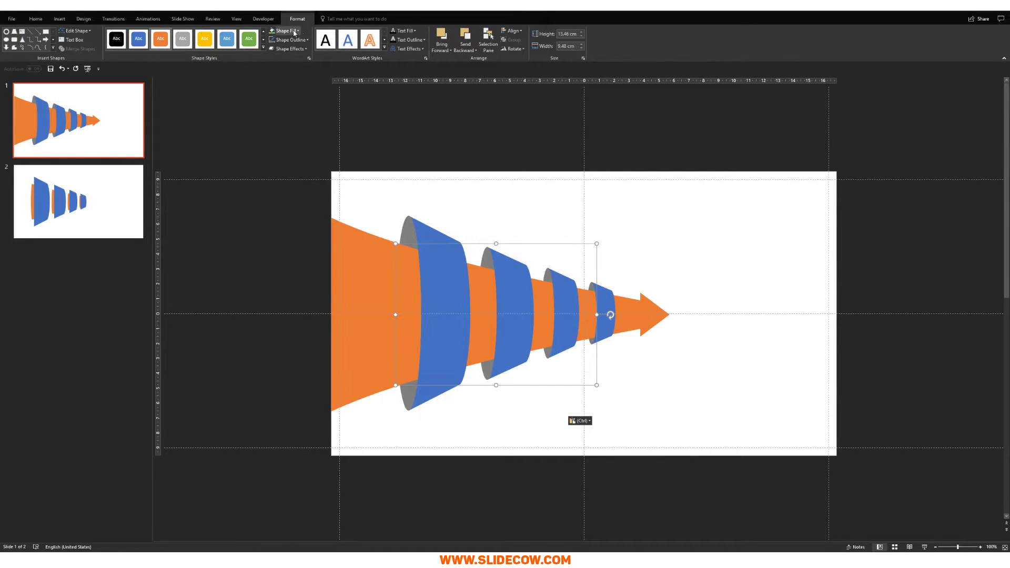
pyautogui.click(294, 31)
pyautogui.click(294, 33)
pyautogui.click(294, 32)
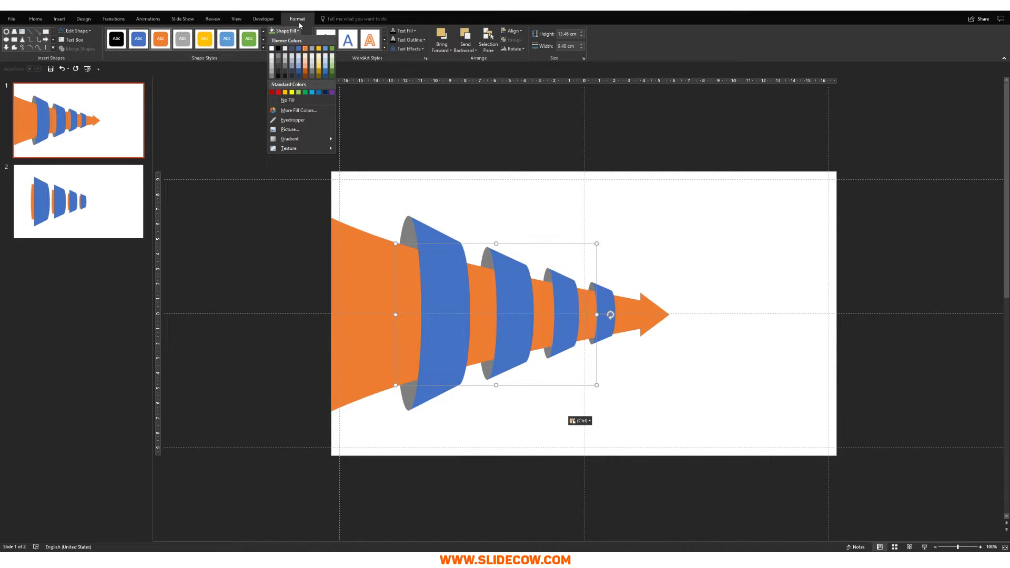
pyautogui.click(282, 49)
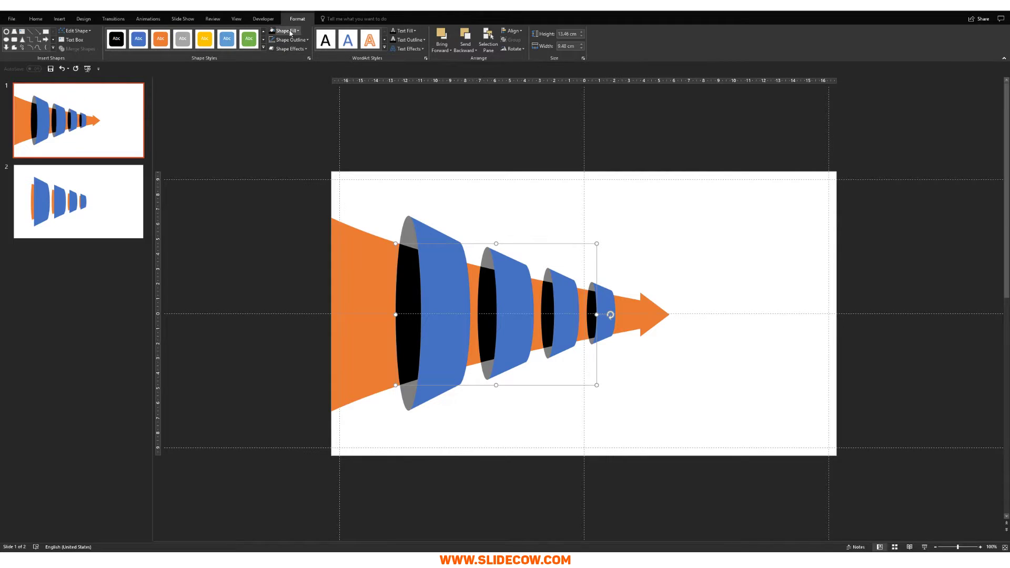
# Step: Set the black overlap pieces' fill transparency to 50% so they act as shadows on the ellipses
pyautogui.click(294, 31)
pyautogui.click(314, 115)
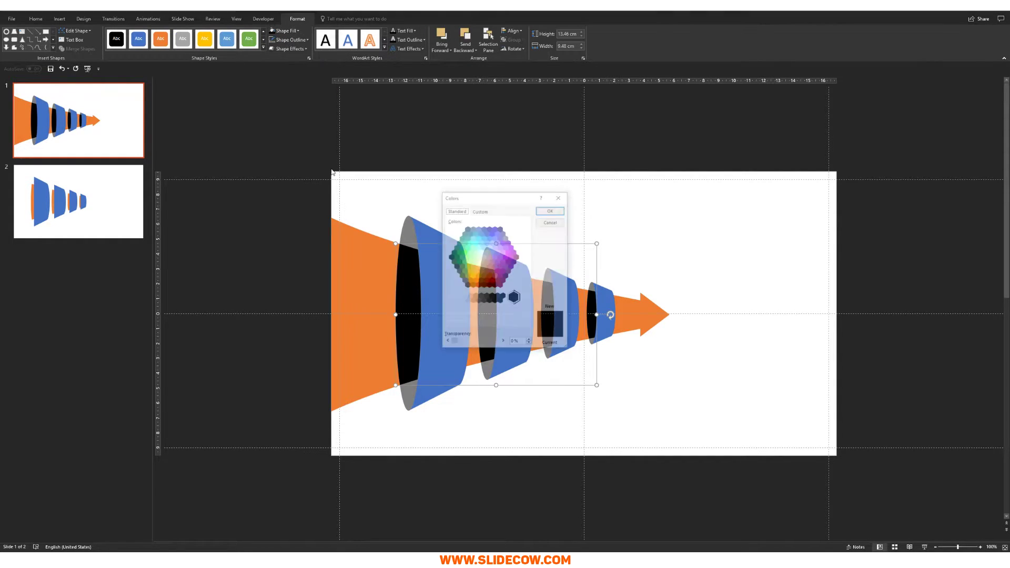
pyautogui.write('50')
pyautogui.press('Return')
pyautogui.press('Escape')
pyautogui.press('Escape')
pyautogui.press('Escape')
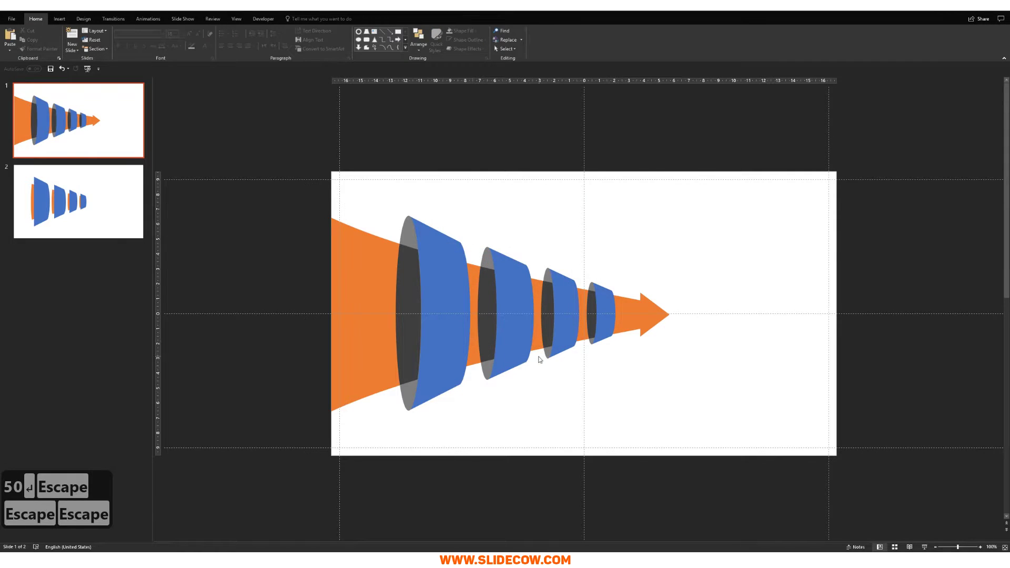
# Step: Undo the move of the semi-transparent shadow pieces and select the largest segment's grey ellipse
pyautogui.keyDown('ctrl'); pyautogui.scroll(5, 540, 360); pyautogui.keyUp('ctrl')
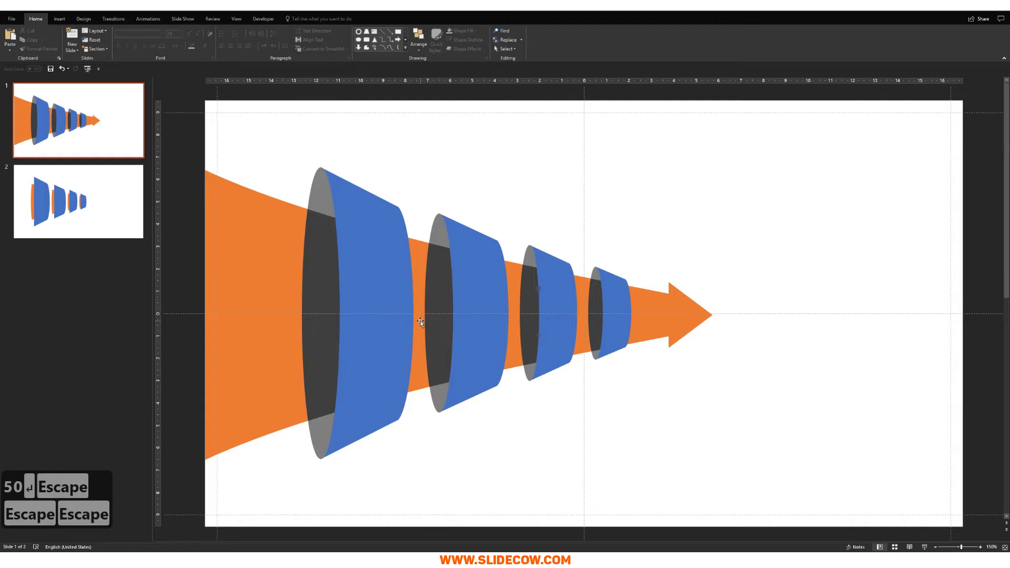
pyautogui.hotkey('ctrl', 'z')
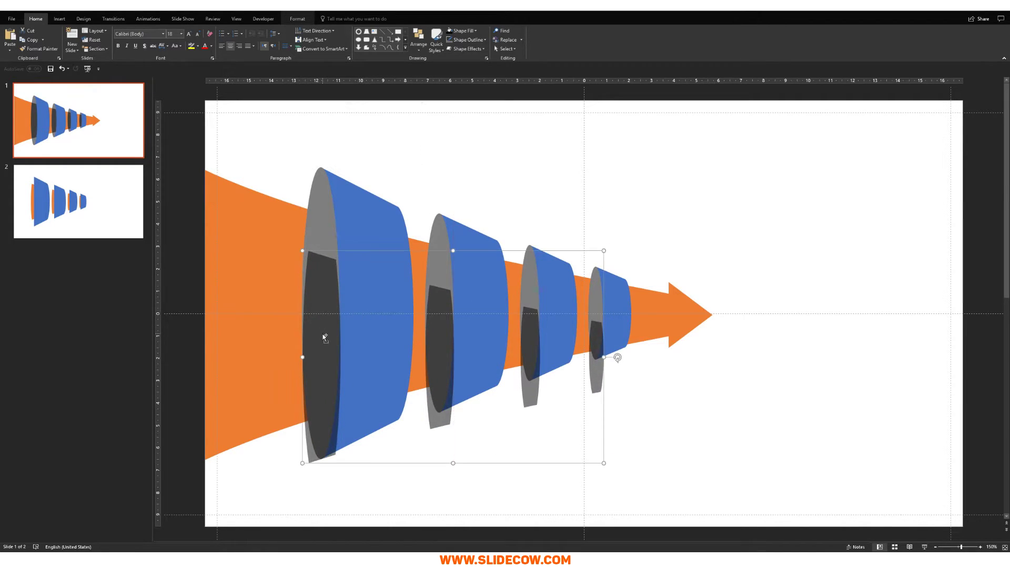
pyautogui.click(321, 205)
pyautogui.click(321, 206)
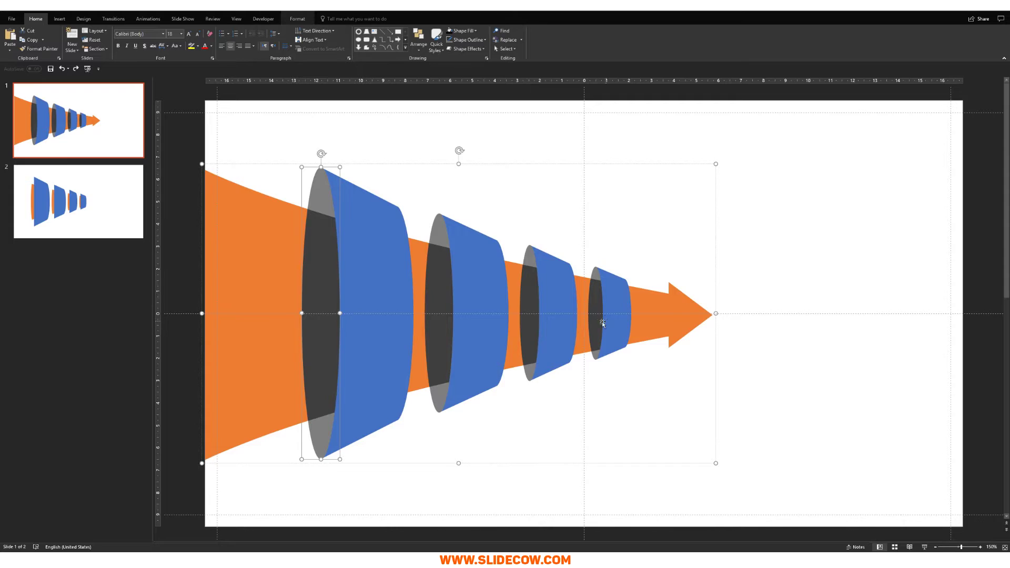
pyautogui.scroll(-5, 503, 314)
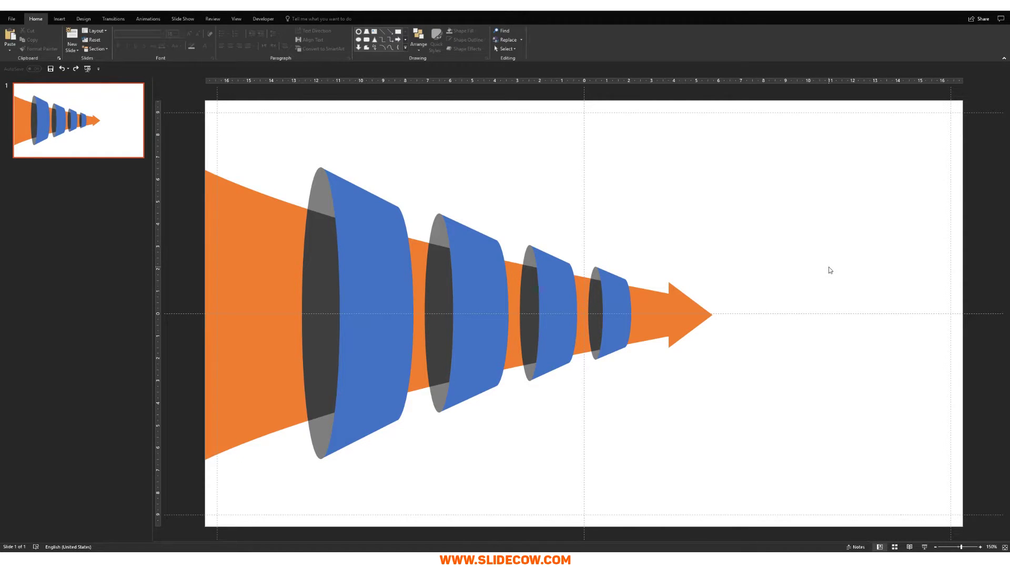
# Step: Paste the colour swatch palette, place it in the empty area beyond the arrow tip, and ungroup it
pyautogui.hotkey('ctrl', 'v')
pyautogui.moveTo(407, 276); pyautogui.dragTo(849, 258)
pyautogui.hotkey('ctrl', 'shift', 'g')
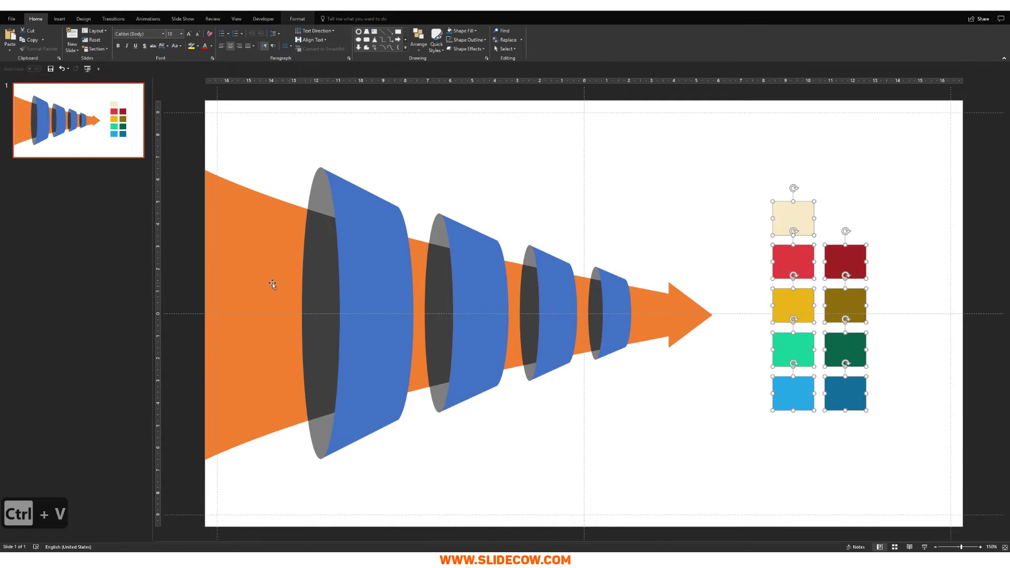
# Step: Ungroup the cone graphic through all its levels into separate shapes
pyautogui.click(273, 285)
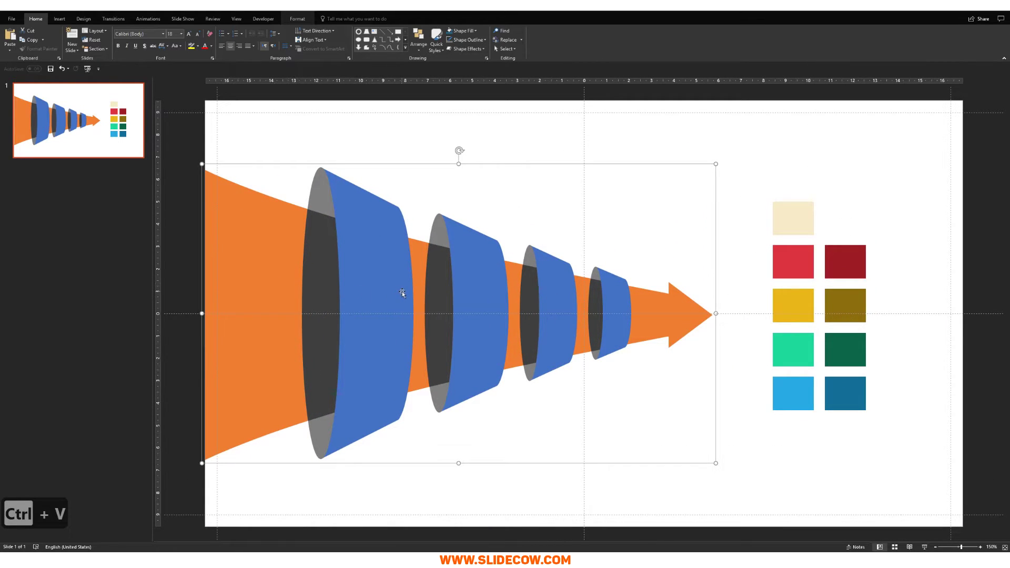
pyautogui.hotkey('ctrl', 'shift', 'g')
pyautogui.hotkey('ctrl', 'shift', 'g')
pyautogui.hotkey('ctrl', 'shift', 'g')
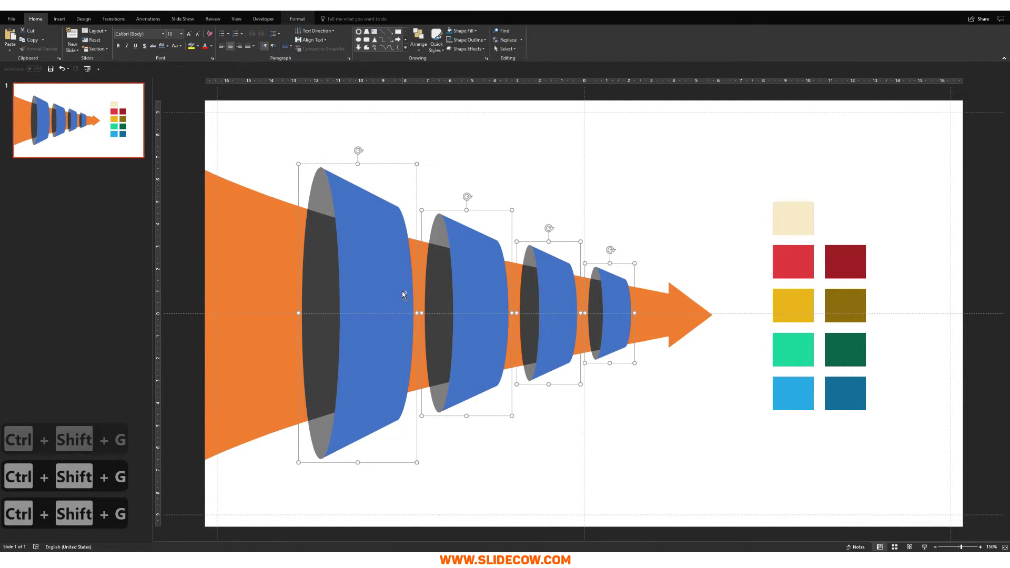
pyautogui.press('Escape')
pyautogui.press('Escape')
pyautogui.press('Escape')
# Step: Copy the red swatch's formatting to the largest segment's body and the dark red swatch's to its ellipse
pyautogui.click(368, 273)
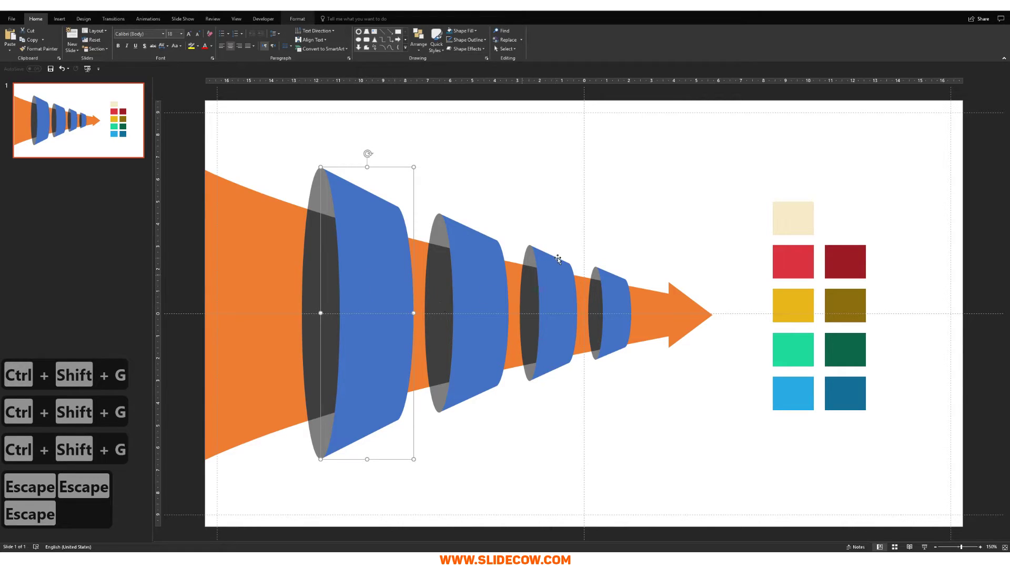
pyautogui.press('Escape')
pyautogui.press('Escape')
pyautogui.click(803, 265)
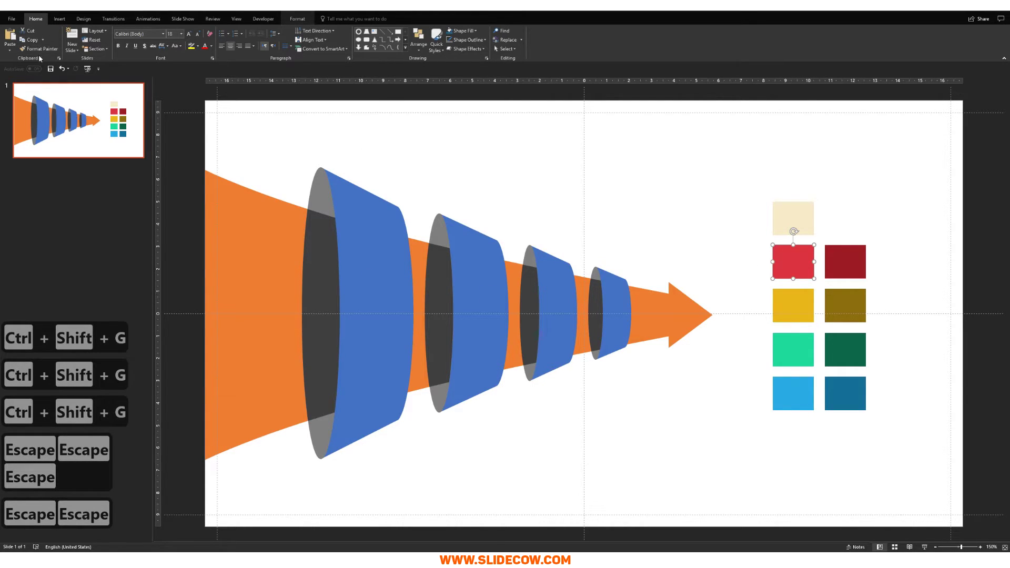
pyautogui.click(361, 238)
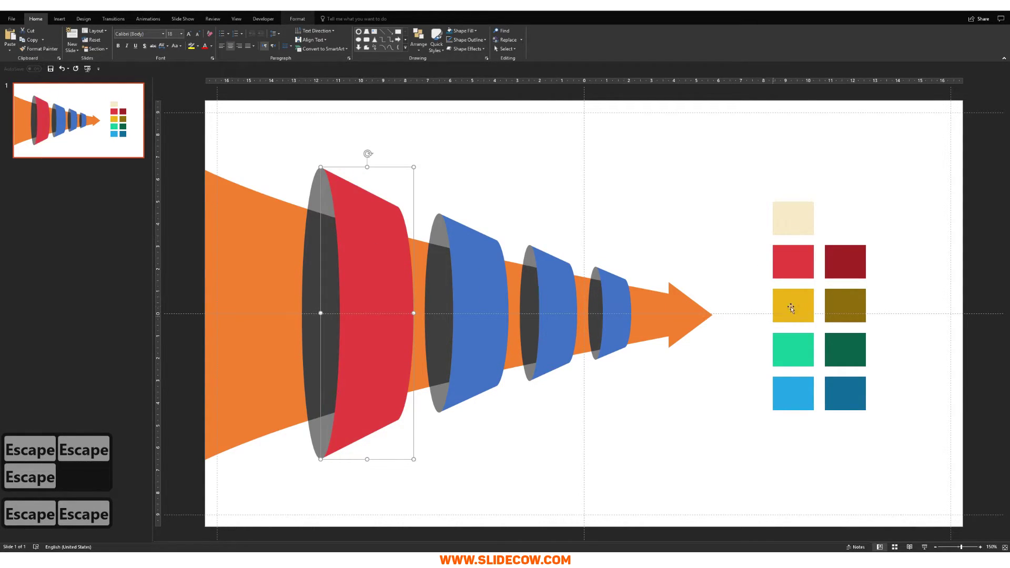
pyautogui.press('Escape')
pyautogui.press('Escape')
pyautogui.click(840, 265)
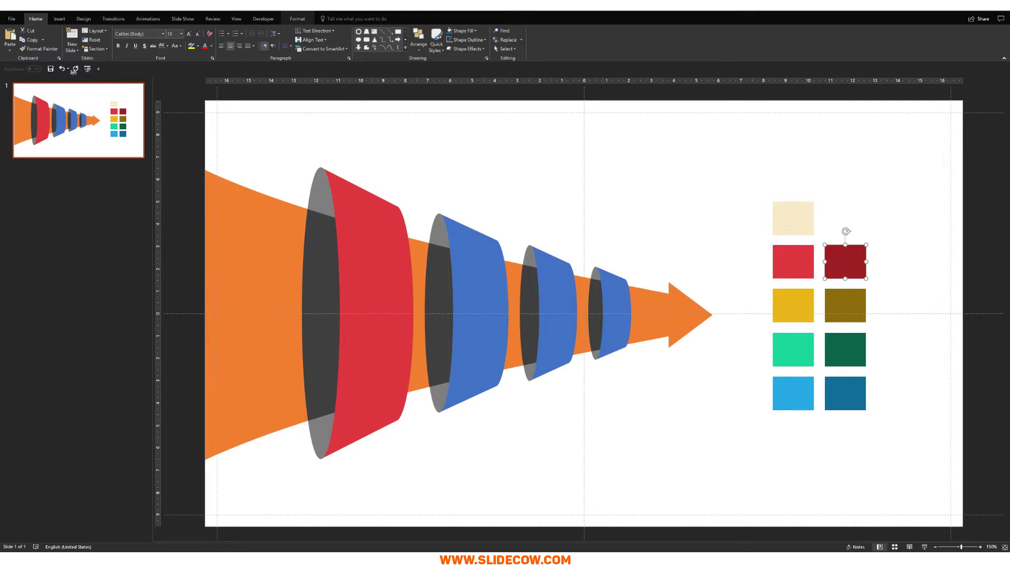
pyautogui.click(38, 49)
pyautogui.click(315, 189)
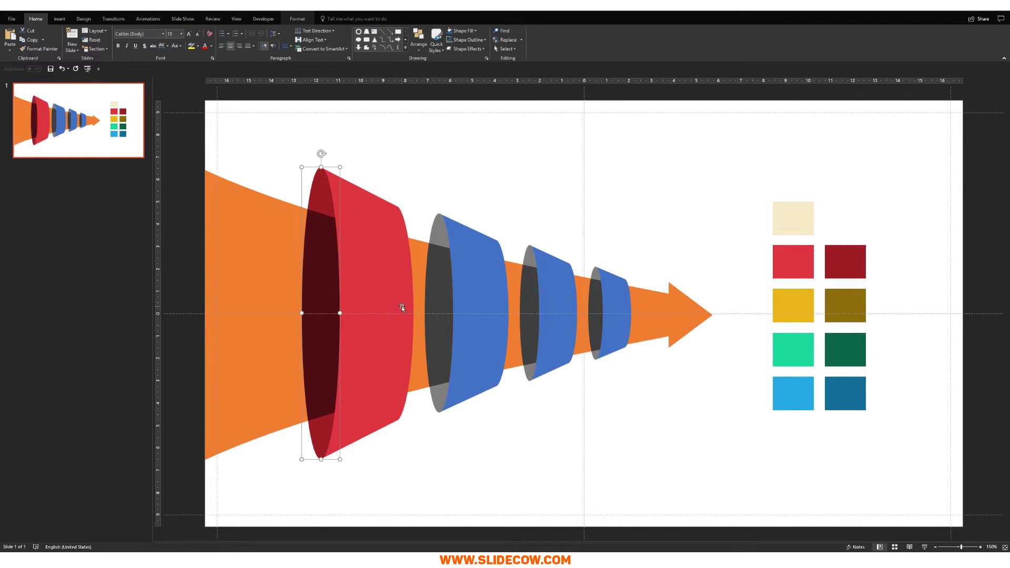
pyautogui.press('Escape')
pyautogui.press('Escape')
# Step: Copy the yellow swatch's formatting to the second segment's body and the dark yellow swatch's to its ellipse
pyautogui.scroll(-1, 355, 238)
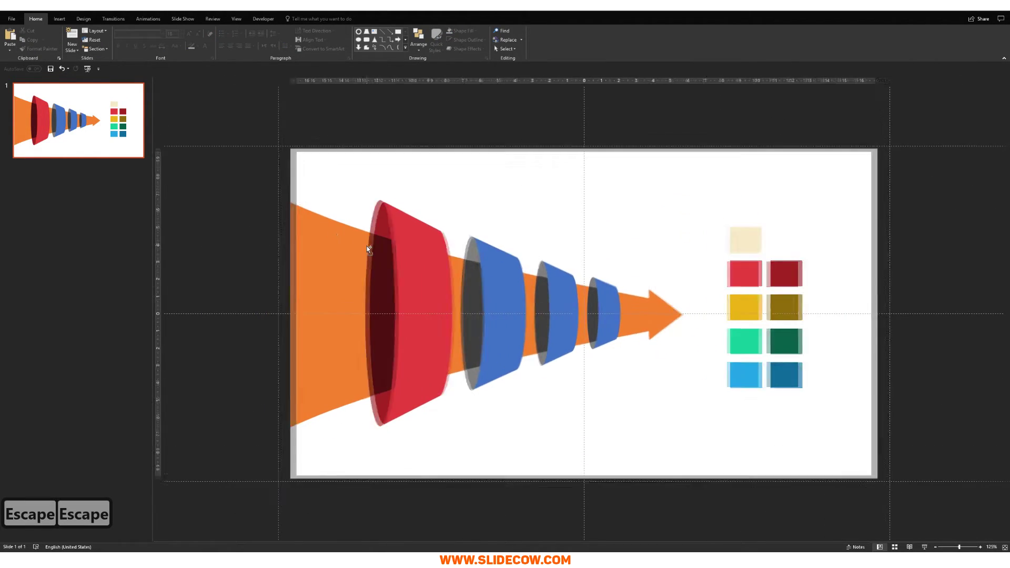
pyautogui.scroll(2, 367, 245)
pyautogui.click(794, 305)
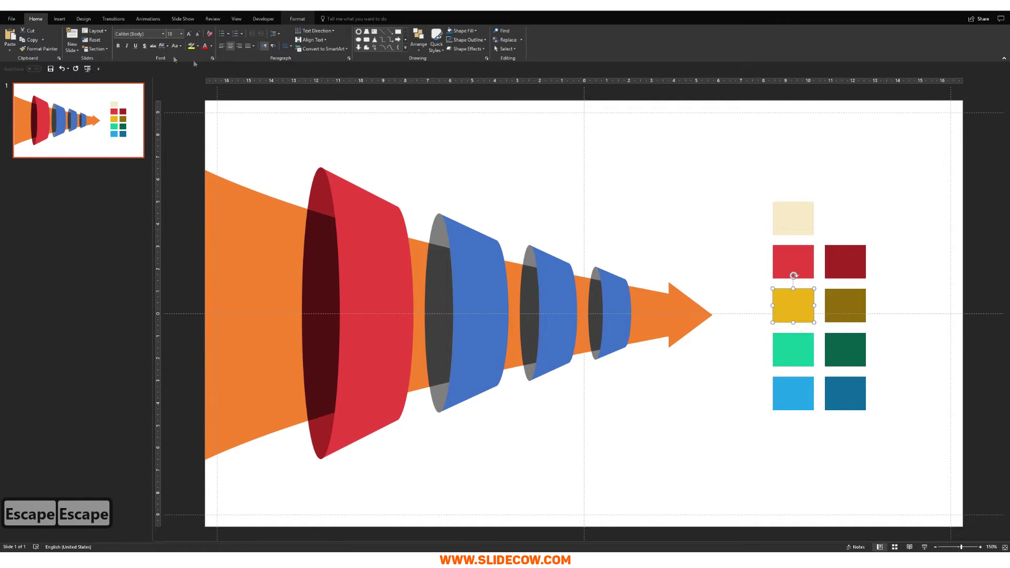
pyautogui.click(38, 48)
pyautogui.click(466, 267)
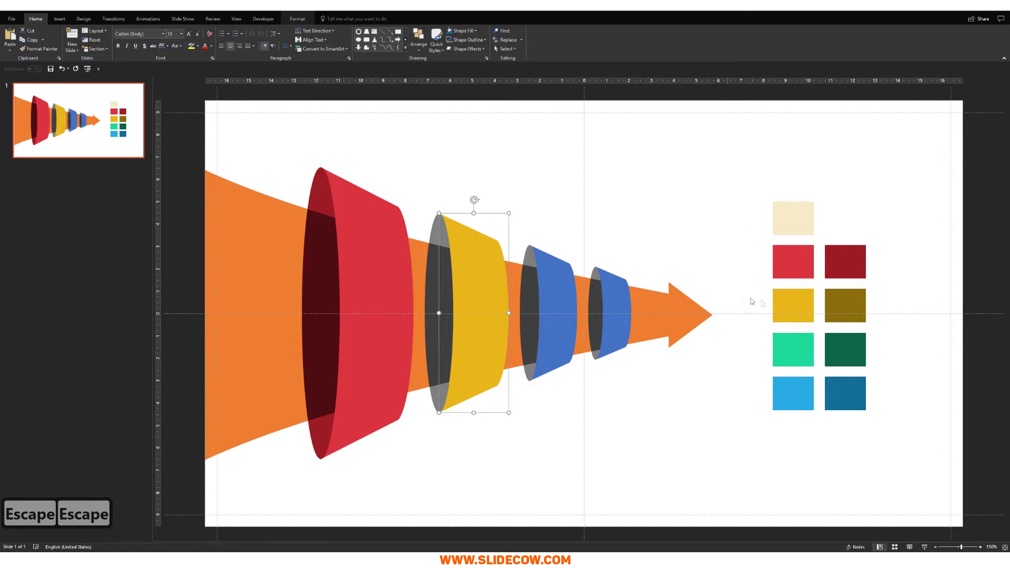
pyautogui.click(837, 301)
pyautogui.click(49, 51)
pyautogui.click(445, 250)
pyautogui.press('Escape')
pyautogui.press('Escape')
# Step: Copy the green swatch's formatting to the third segment's body and the dark green swatch's to its ellipse
pyautogui.click(565, 281)
pyautogui.click(784, 347)
pyautogui.click(62, 51)
pyautogui.click(548, 289)
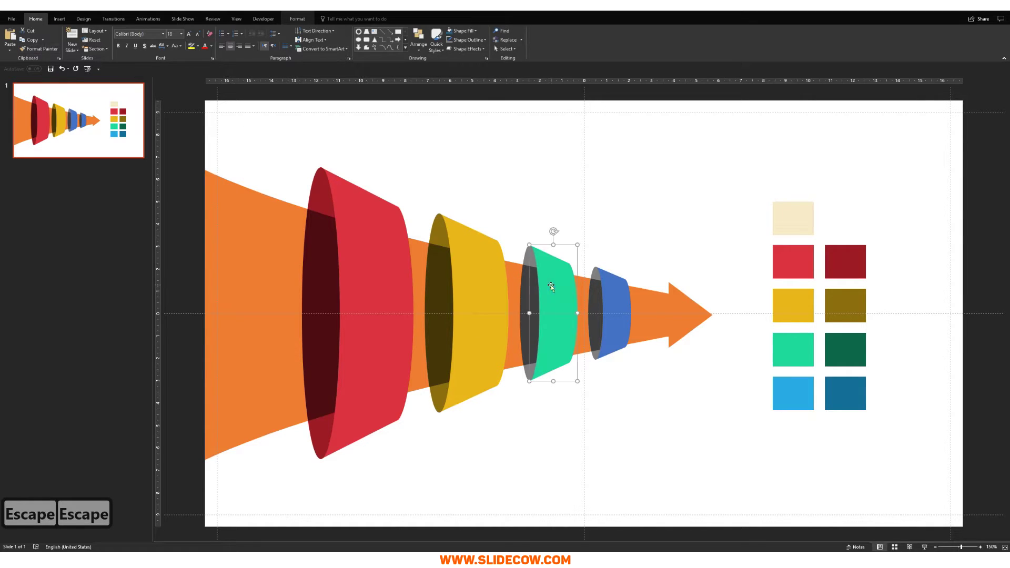
pyautogui.click(839, 361)
pyautogui.click(39, 48)
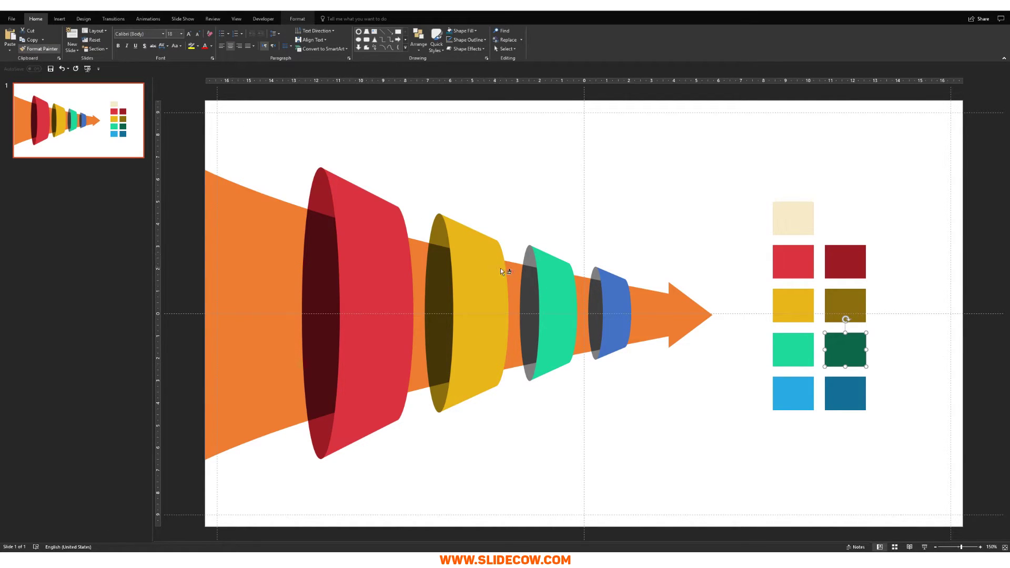
pyautogui.click(530, 263)
pyautogui.press('Escape')
pyautogui.press('Escape')
# Step: Copy the light blue swatch's formatting to the smallest segment's body and the dark blue swatch's to its ellipse
pyautogui.click(792, 394)
pyautogui.click(39, 48)
pyautogui.click(597, 293)
pyautogui.press('Escape')
pyautogui.click(844, 394)
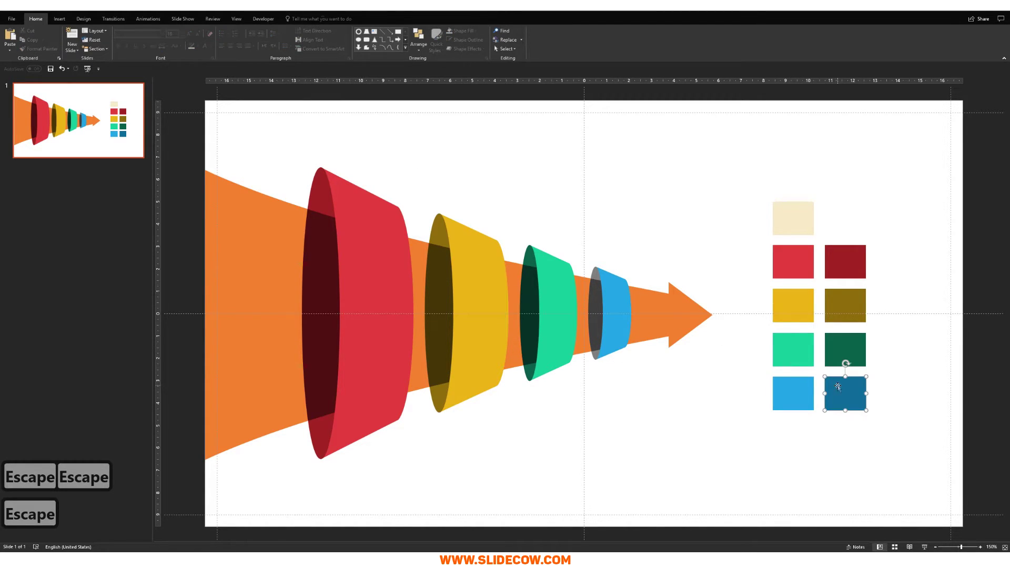
pyautogui.click(38, 48)
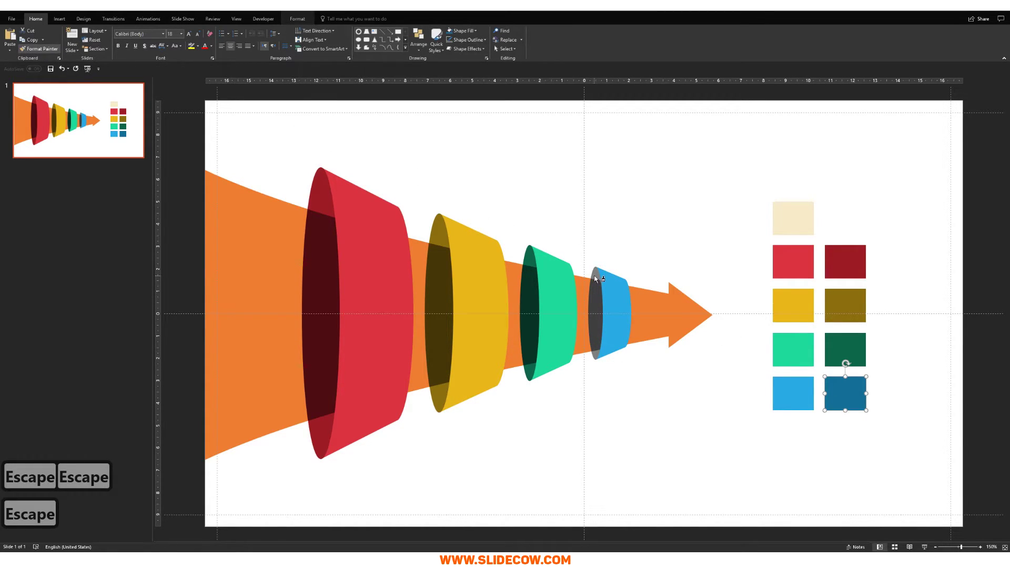
pyautogui.click(596, 279)
pyautogui.press('Escape')
# Step: Copy the cream swatch's formatting to the orange arrow core
pyautogui.click(796, 232)
pyautogui.click(39, 48)
pyautogui.click(260, 248)
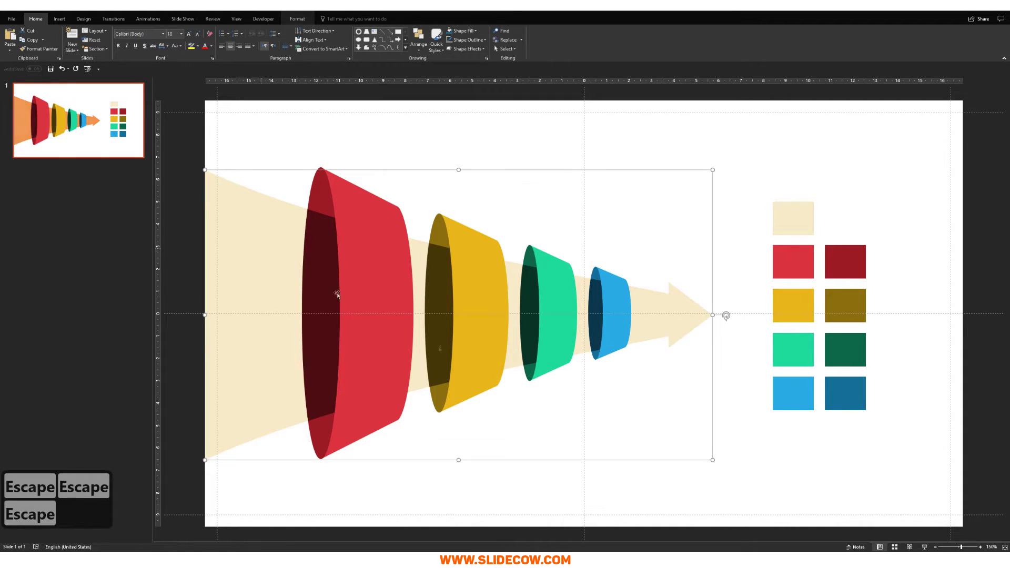
# Step: Delete the colour swatches from the slide and paste in the six black icons
pyautogui.click(516, 484)
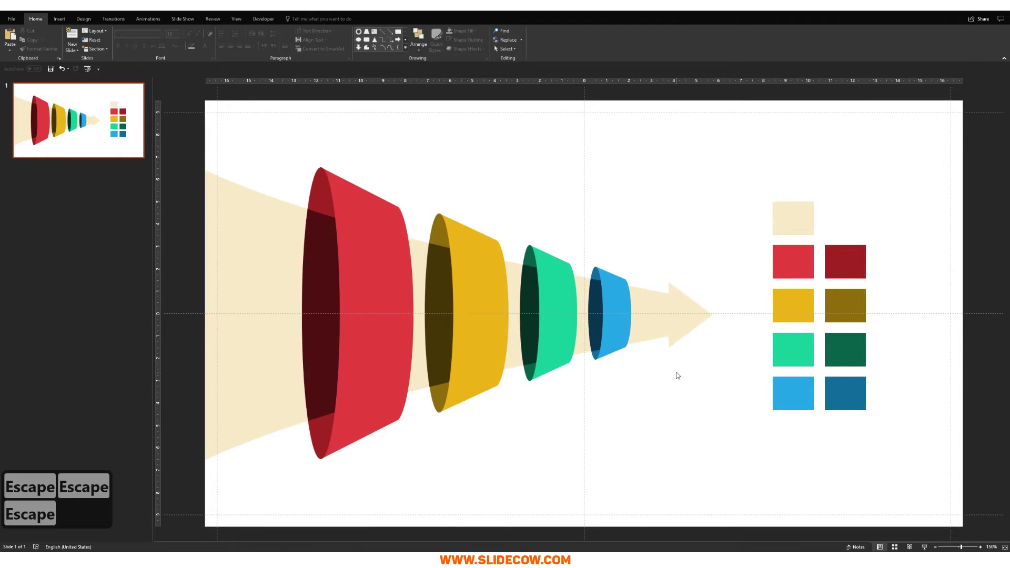
pyautogui.scroll(-5, 678, 375)
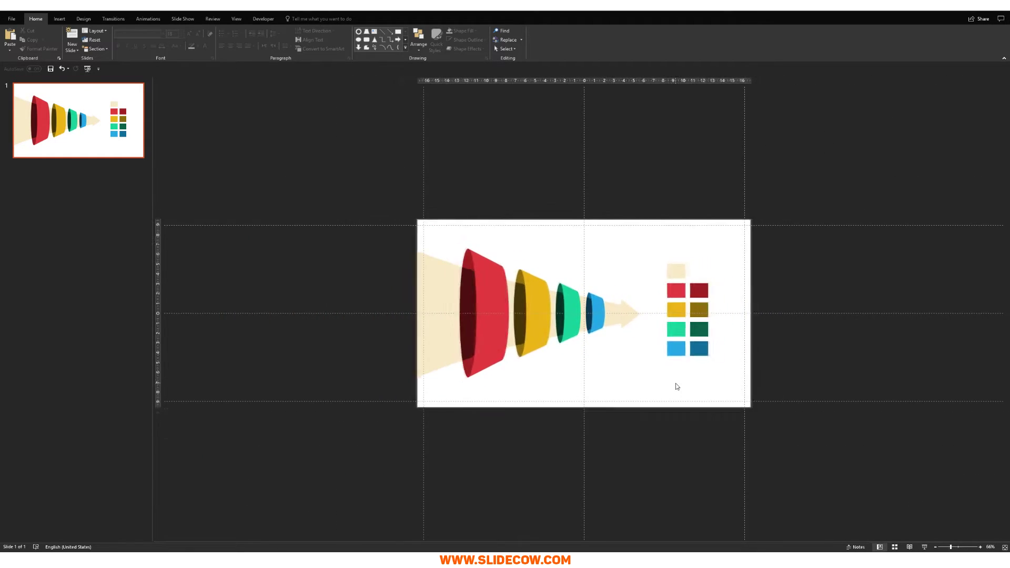
pyautogui.moveTo(676, 229); pyautogui.dragTo(814, 424)
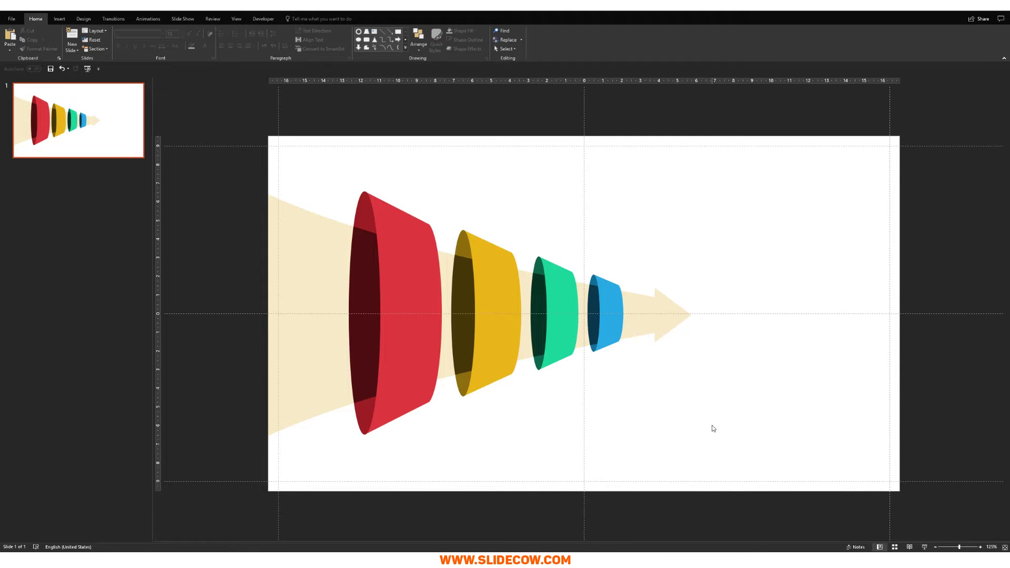
pyautogui.hotkey('ctrl', 'v')
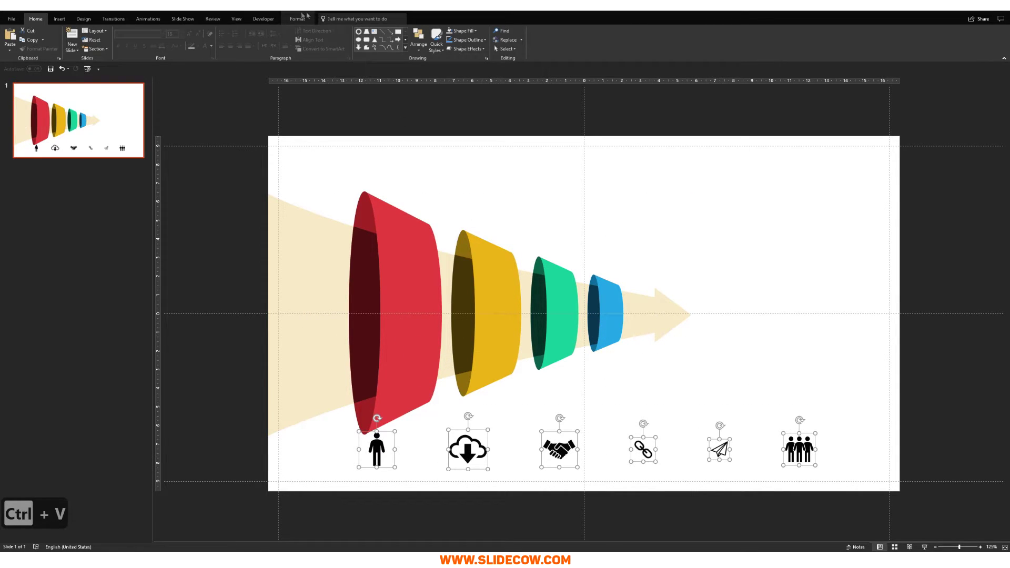
# Step: Try a gold fill and a light blue outline on the six pasted icons
pyautogui.click(299, 19)
pyautogui.click(225, 31)
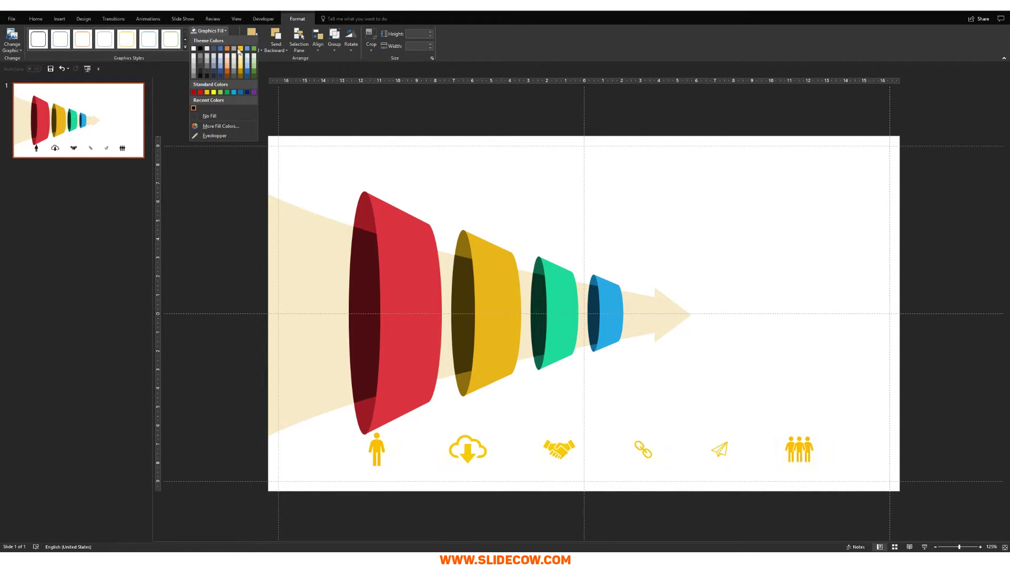
pyautogui.click(239, 48)
pyautogui.click(215, 40)
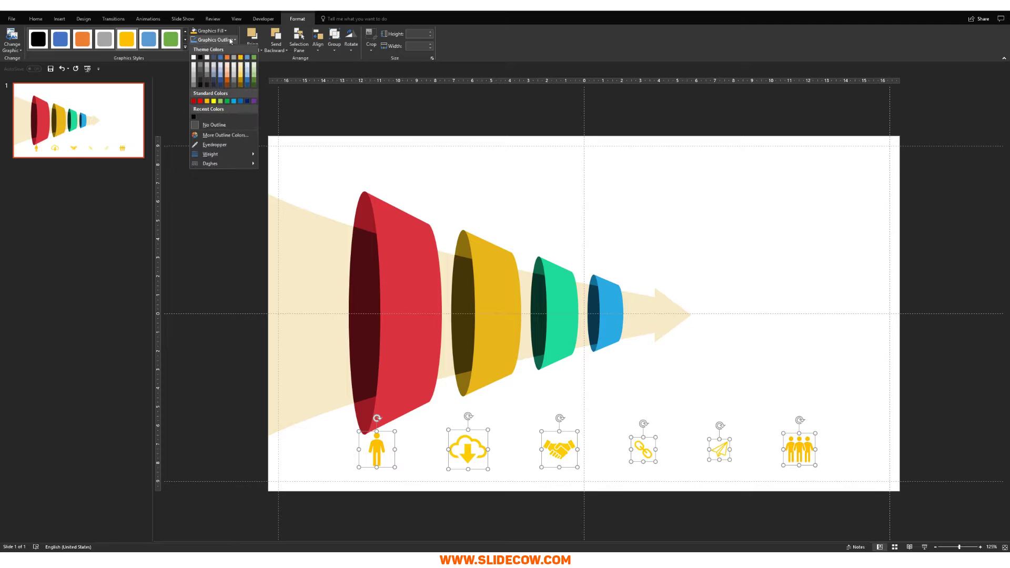
pyautogui.click(232, 102)
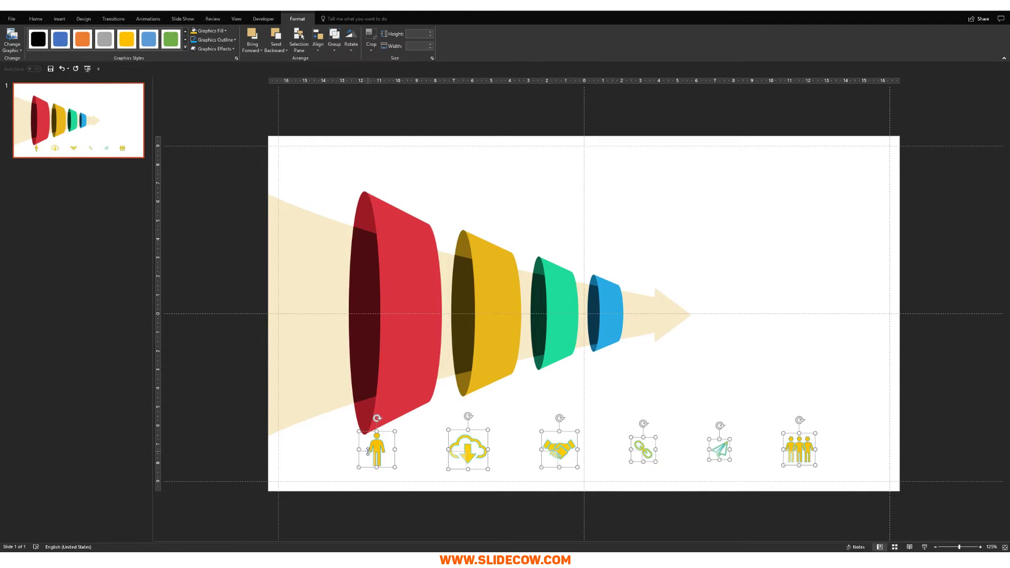
# Step: Undo the recent changes to the icons back to their original black fill without outlines
pyautogui.hotkey('ctrl', 'z')
pyautogui.hotkey('ctrl', 'z')
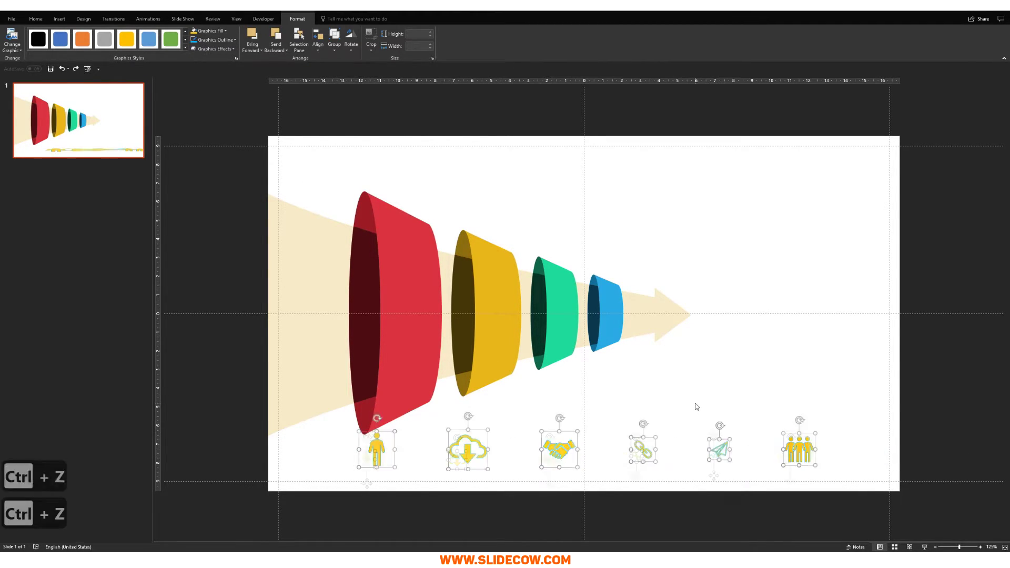
pyautogui.hotkey('ctrl', 'z')
pyautogui.hotkey('ctrl', 'z')
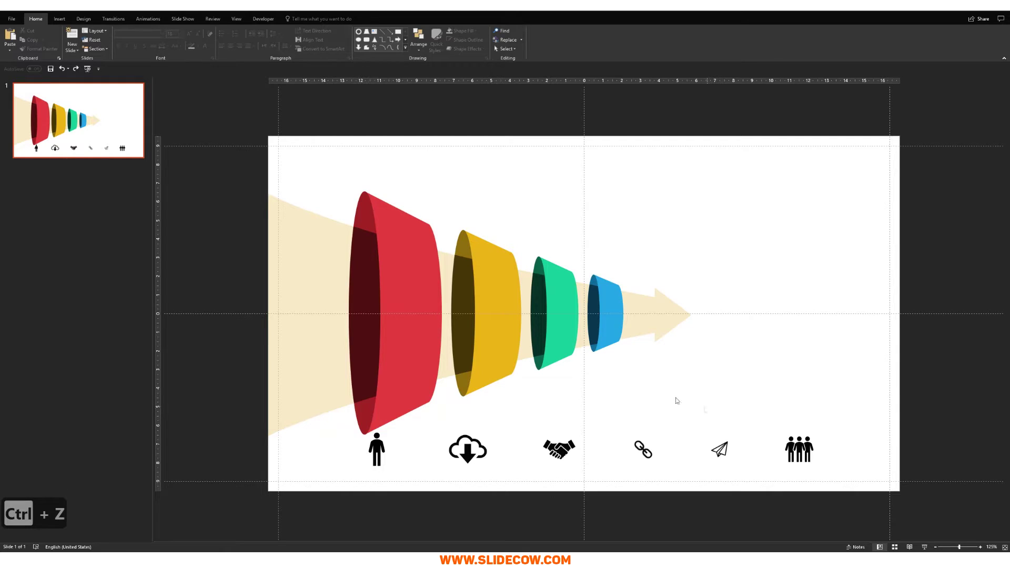
# Step: Move the single-person icon below the arrow's wide end, and place the cloud download icon on the red segment and enlarge it
pyautogui.click(60, 18)
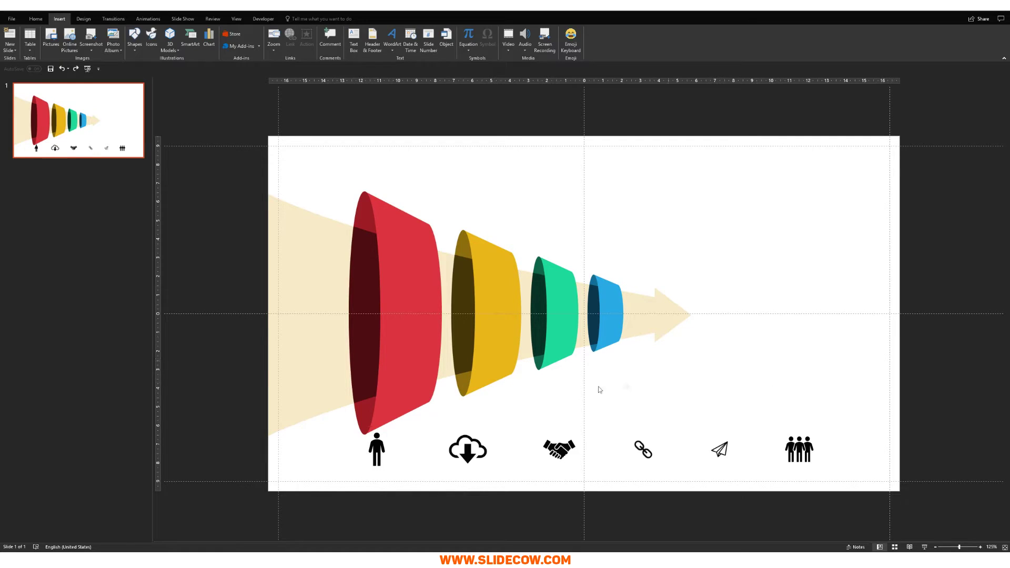
pyautogui.moveTo(376, 450); pyautogui.dragTo(310, 461)
pyautogui.moveTo(468, 450); pyautogui.dragTo(411, 323)
pyautogui.hotkey('shift', 'Up')
pyautogui.hotkey('shift', 'Right')
pyautogui.hotkey('shift', 'Up')
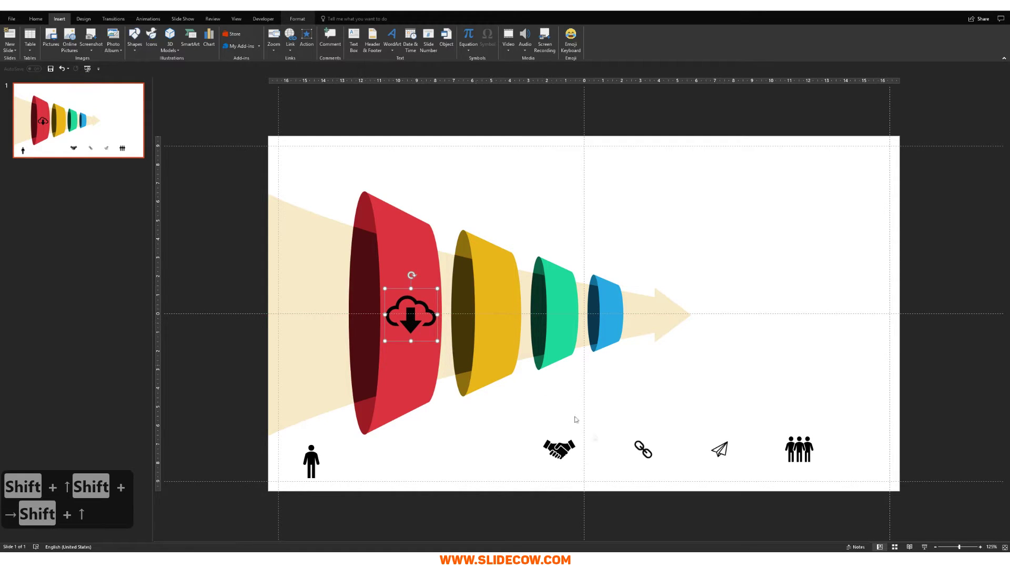
# Step: Place the handshake icon on the yellow segment, the chain-link icon on the green one and the paper plane on the blue one
pyautogui.moveTo(561, 446); pyautogui.dragTo(506, 315)
pyautogui.moveTo(646, 446); pyautogui.dragTo(563, 314)
pyautogui.moveTo(720, 448); pyautogui.dragTo(608, 314)
# Step: Shrink the paper plane icon to fit the blue segment and centre it vertically on the arrow's axis
pyautogui.scroll(5, 638, 409)
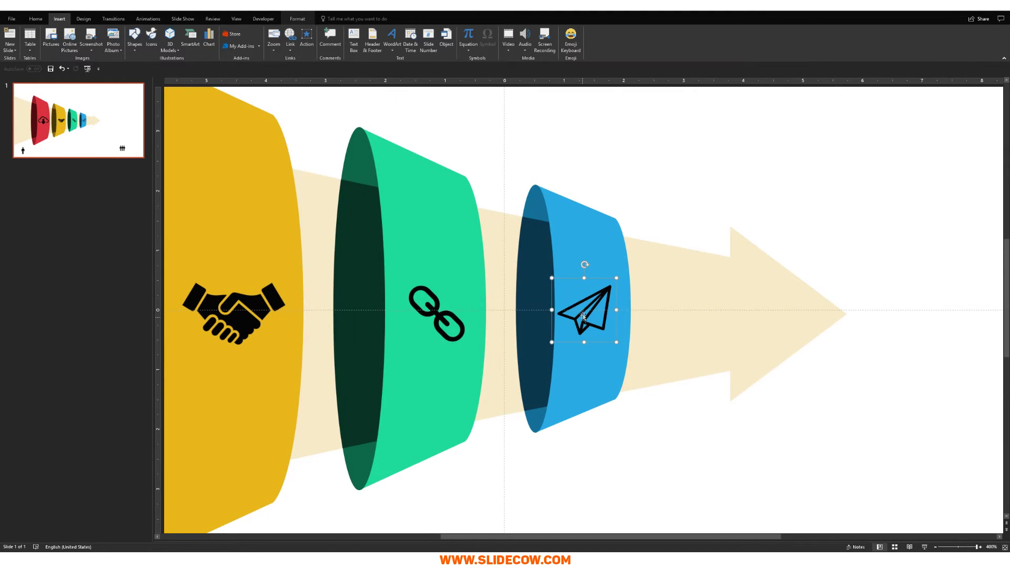
pyautogui.moveTo(551, 278); pyautogui.dragTo(562, 289)
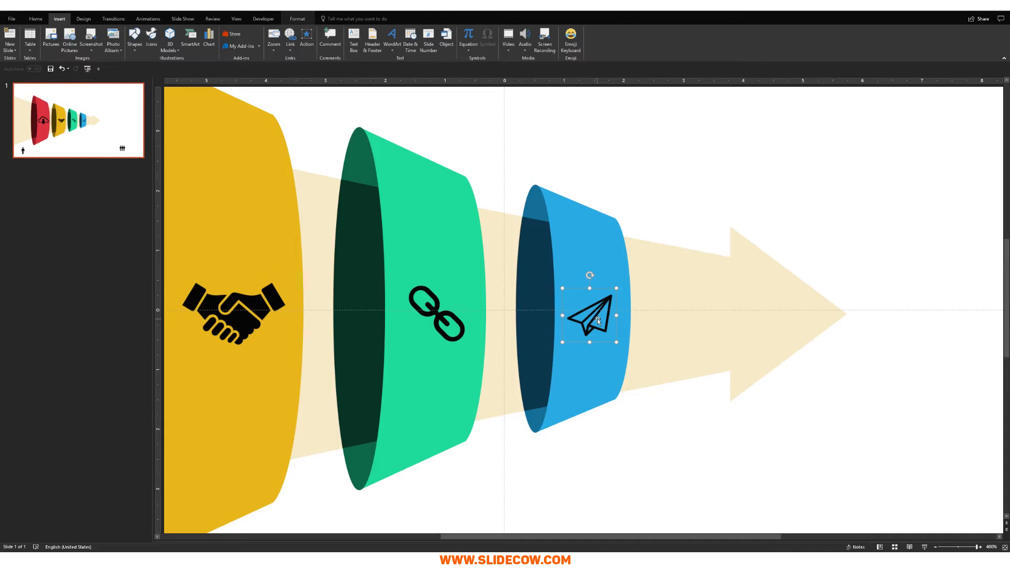
pyautogui.moveTo(595, 320); pyautogui.dragTo(598, 320)
pyautogui.press('Up')
pyautogui.press('Up')
pyautogui.press('Up')
pyautogui.press('Up')
pyautogui.press('Up')
pyautogui.press('Up')
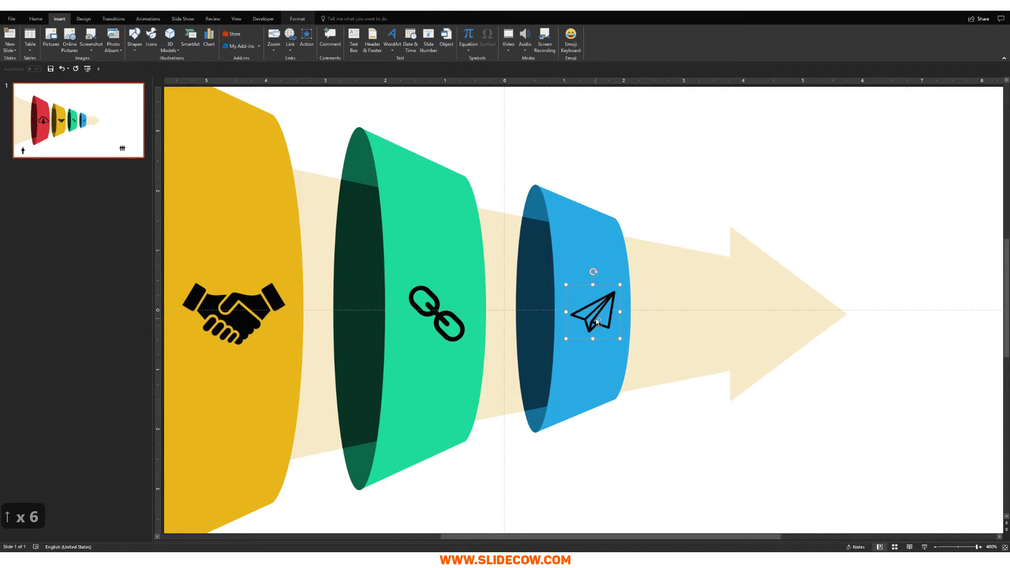
# Step: Align the cloud, handshake, chain-link and paper plane icons with one another by their middles
pyautogui.scroll(-5, 597, 321)
pyautogui.scroll(-1, 471, 345)
pyautogui.keyDown('shift'); pyautogui.click(373, 320); pyautogui.keyUp('shift')
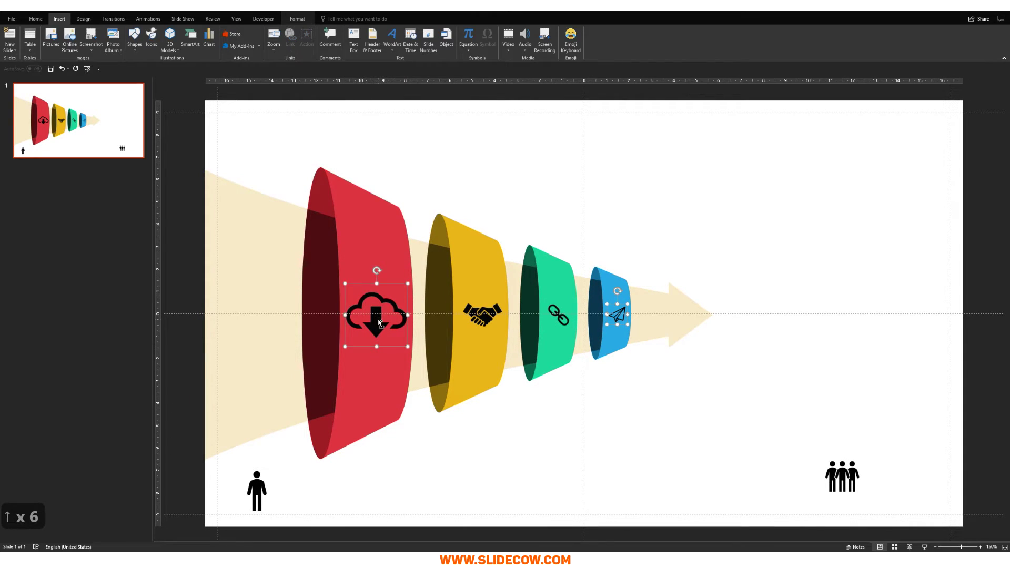
pyautogui.keyDown('shift'); pyautogui.click(477, 318); pyautogui.keyUp('shift')
pyautogui.click(36, 19)
pyautogui.click(417, 38)
pyautogui.moveTo(457, 152)
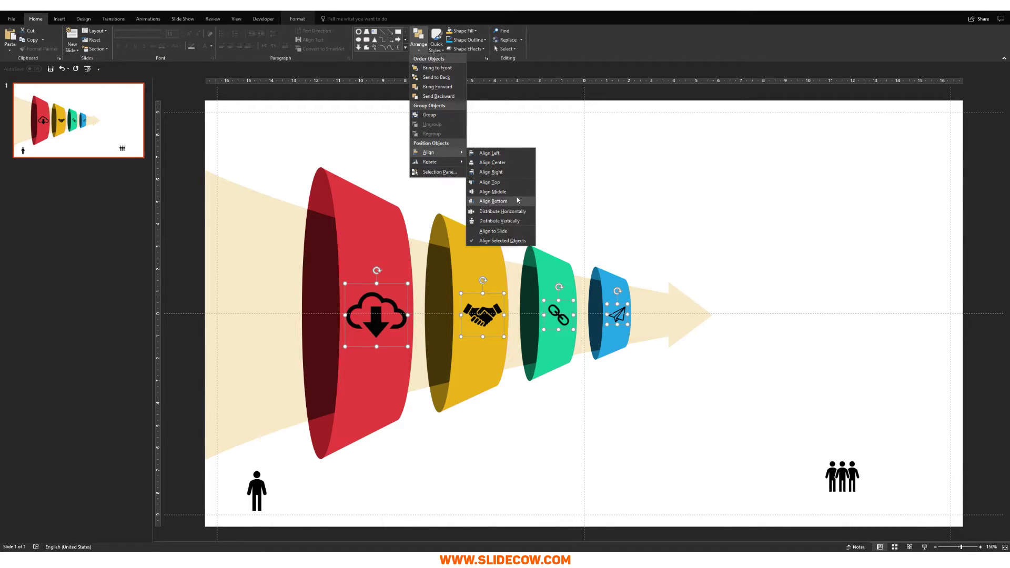
pyautogui.click(514, 191)
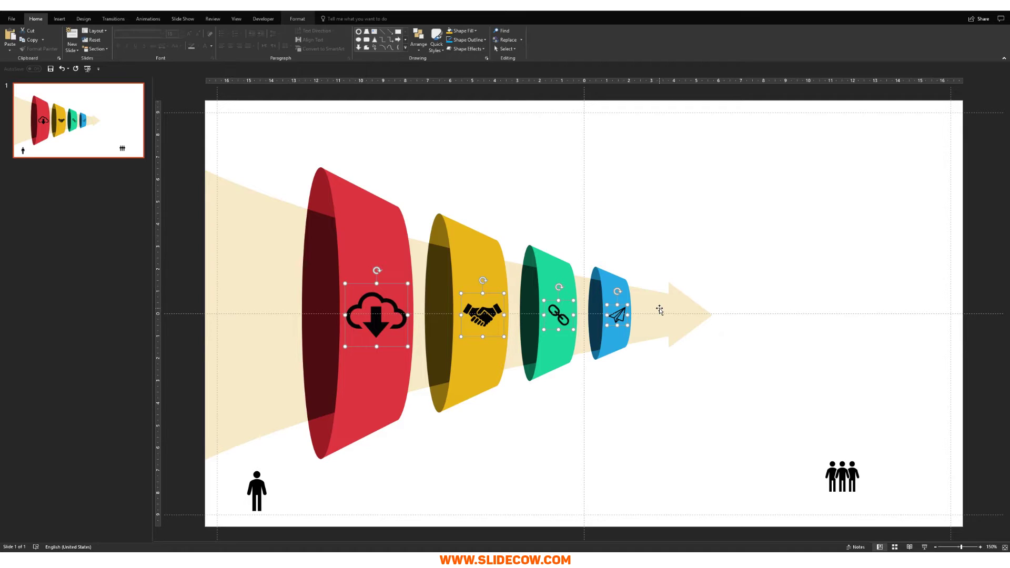
# Step: Apply a 3-D rotation of 30° around X to the four icons on the cone segments
pyautogui.rightClick(487, 318)
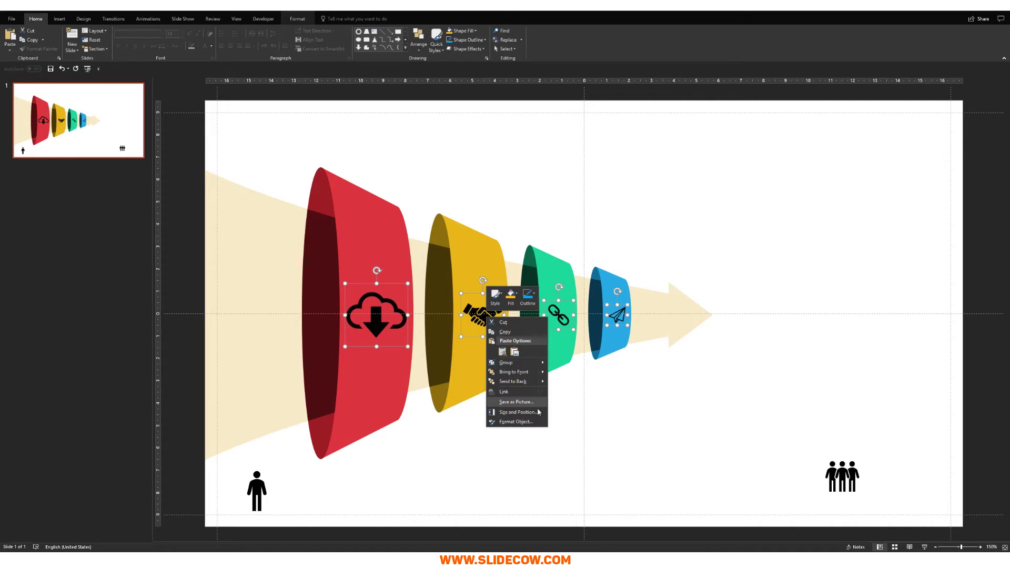
pyautogui.click(534, 424)
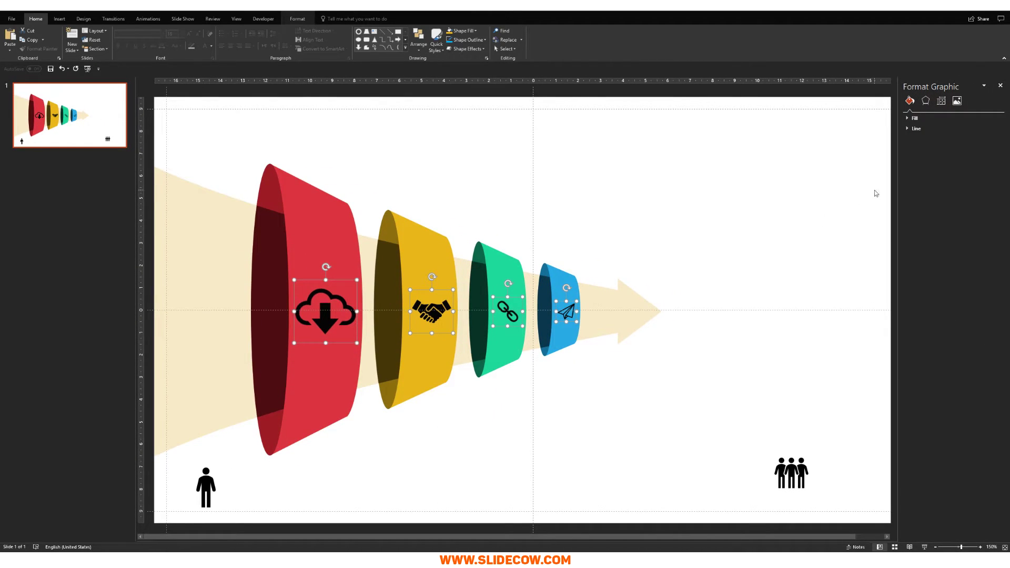
pyautogui.click(928, 105)
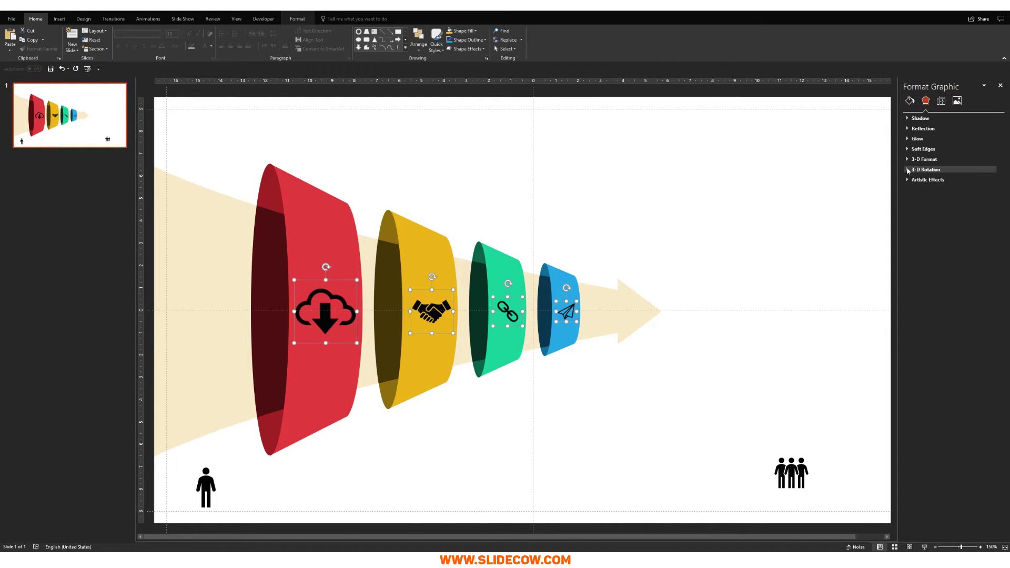
pyautogui.click(925, 169)
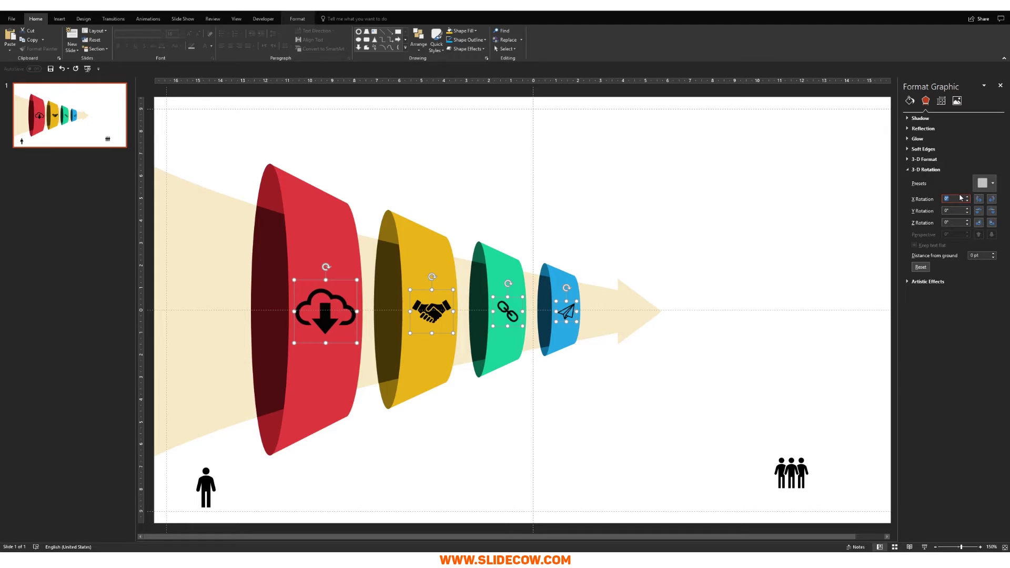
pyautogui.write('30')
pyautogui.press('Return')
pyautogui.press('Escape')
pyautogui.press('Escape')
pyautogui.press('Escape')
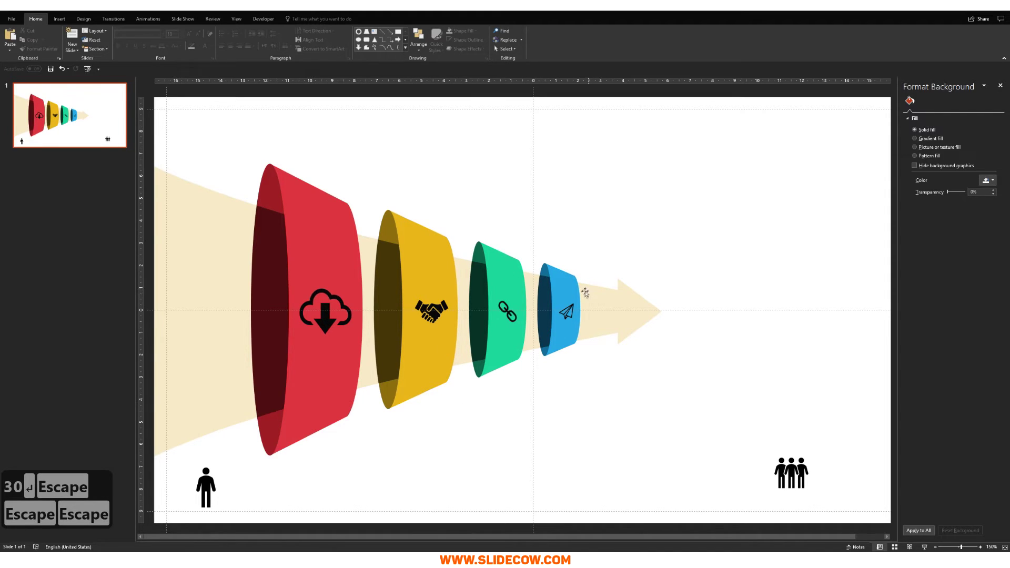
# Step: Undo and redo the icons' 3-D rotation to compare their look with and without it
pyautogui.scroll(-1, 589, 329)
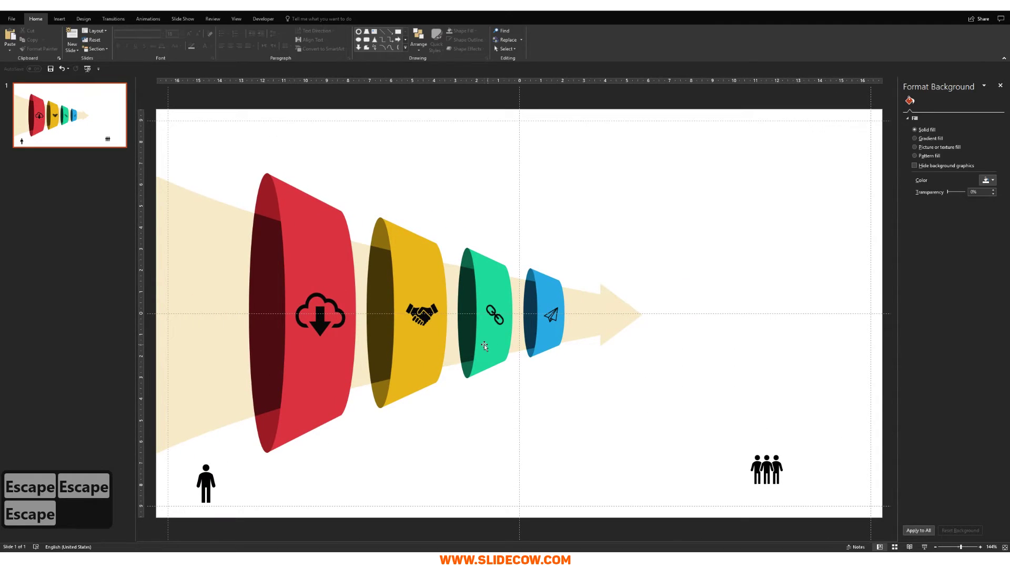
pyautogui.hotkey('ctrl', 'z')
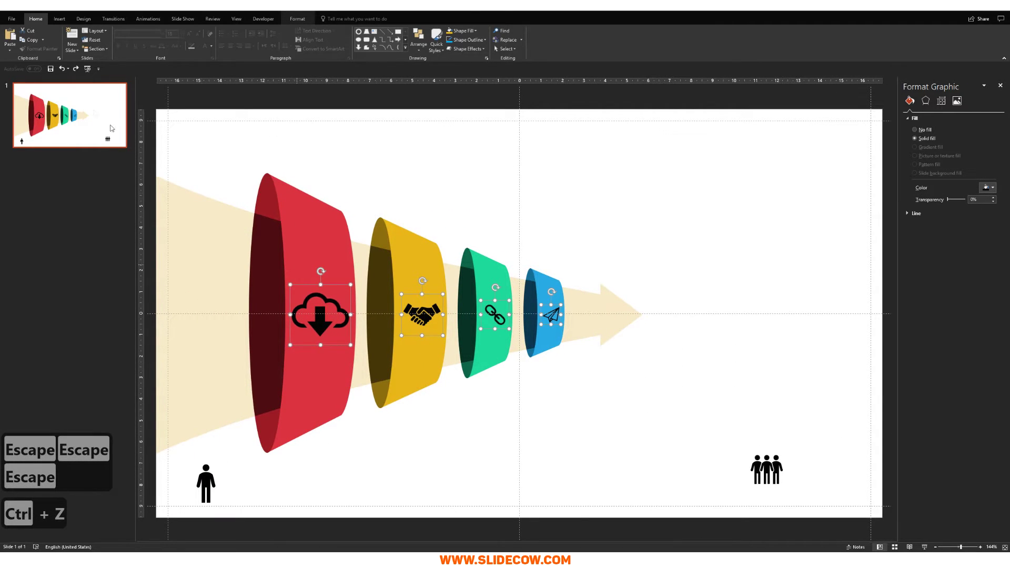
pyautogui.click(77, 70)
pyautogui.press('Escape')
pyautogui.press('Escape')
pyautogui.press('Escape')
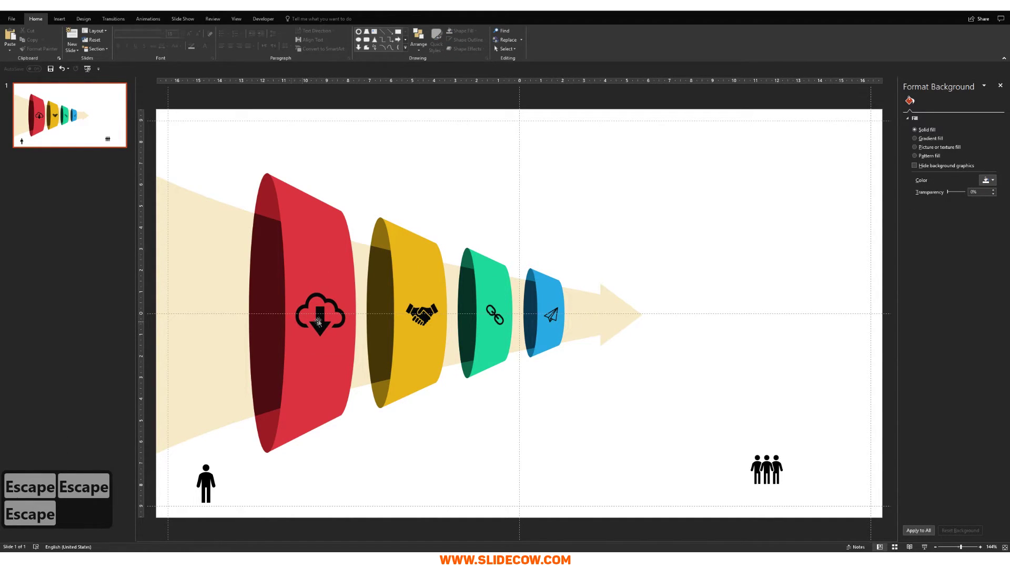
# Step: Enlarge the cloud icon on the red segment slightly and nudge it three steps to the right
pyautogui.click(320, 324)
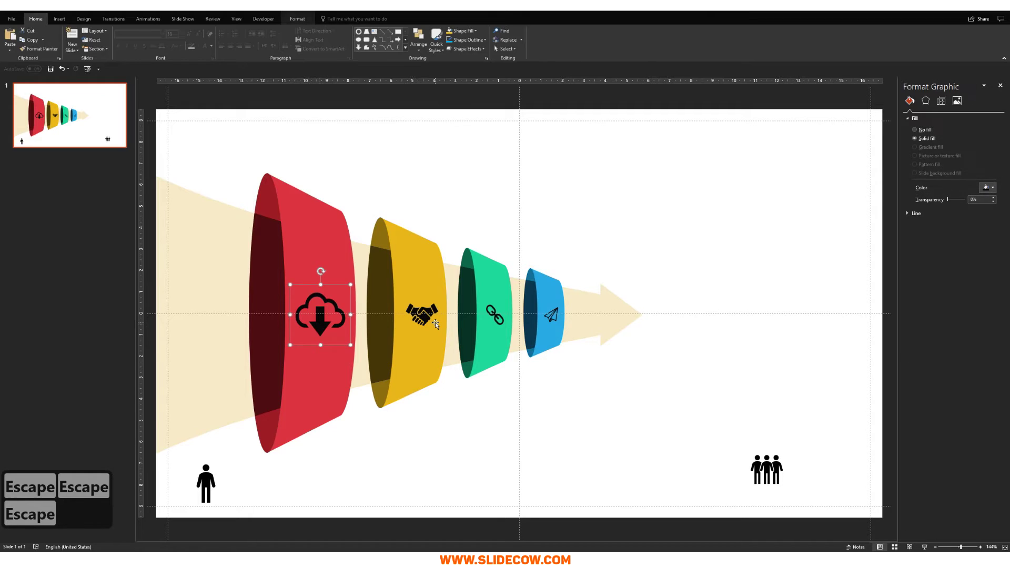
pyautogui.hotkey('shift', 'Up')
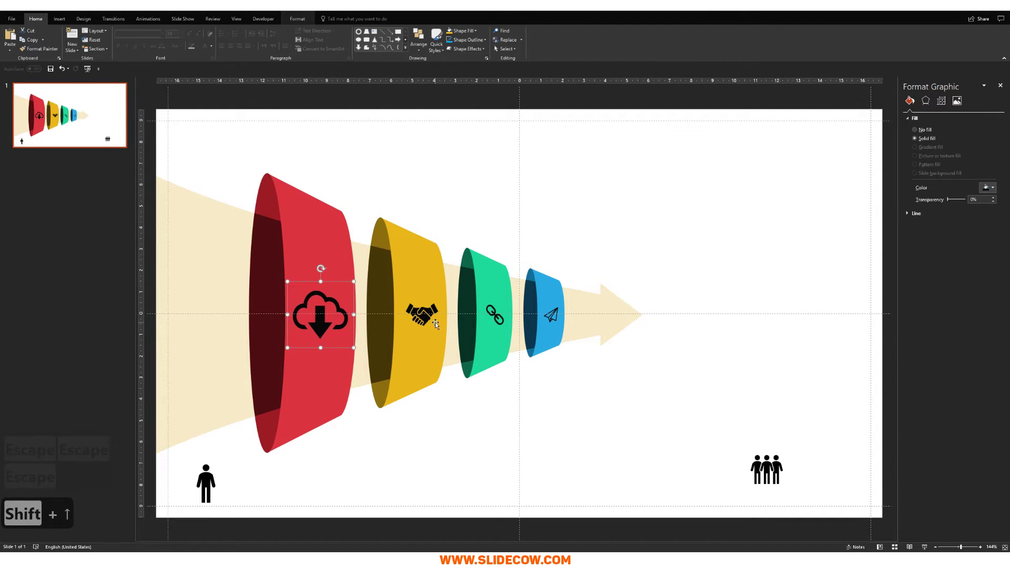
pyautogui.press('Right')
pyautogui.press('Right')
pyautogui.press('Right')
pyautogui.press('Escape')
# Step: Slightly enlarge the handshake icon on the yellow segment and the chain-link icon on the green segment
pyautogui.click(423, 317)
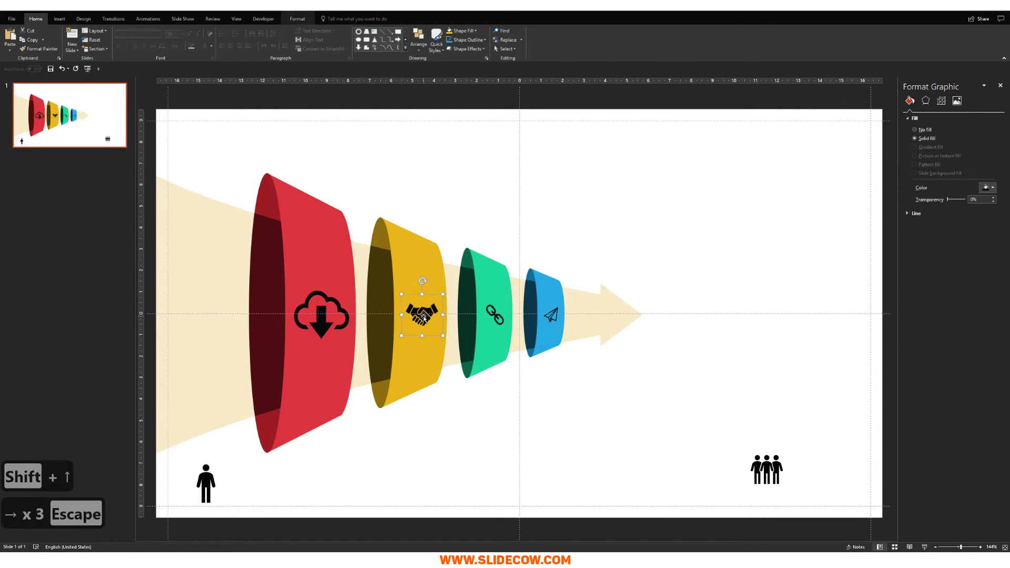
pyautogui.hotkey('shift', 'Up')
pyautogui.press('Escape')
pyautogui.press('Escape')
pyautogui.click(495, 315)
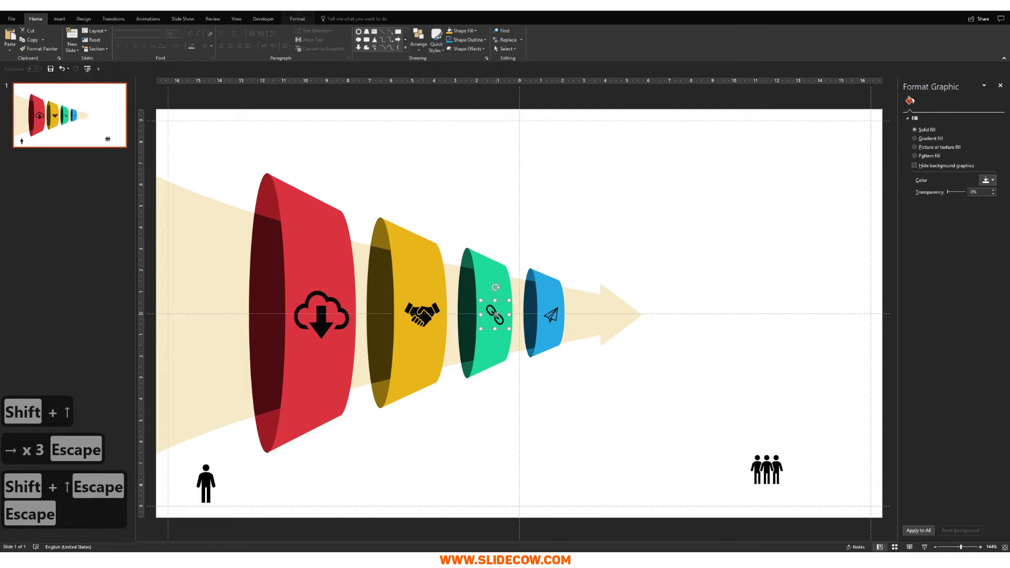
pyautogui.hotkey('shift', 'Up')
pyautogui.press('Escape')
pyautogui.press('Escape')
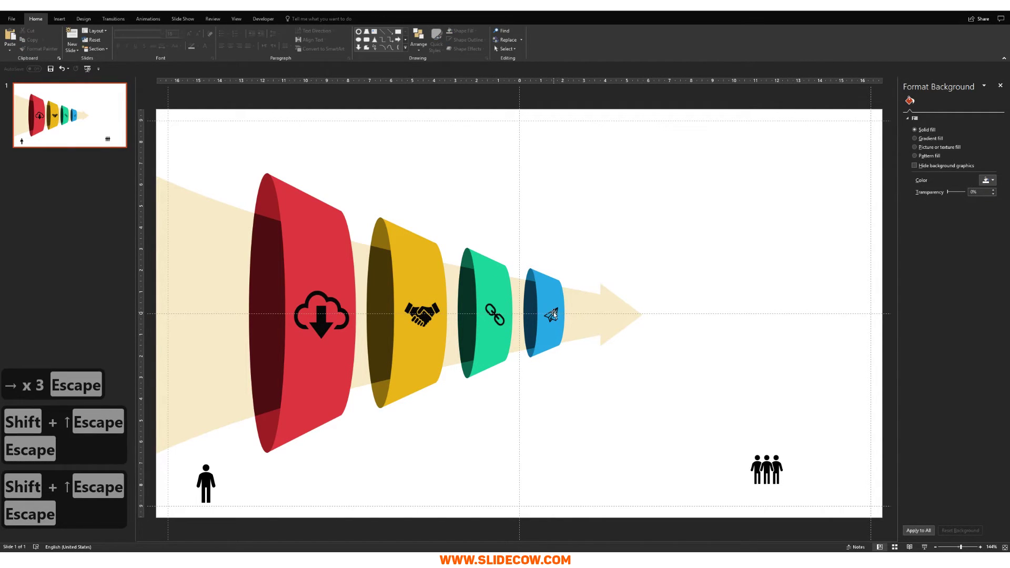
# Step: Slightly enlarge the paper plane icon on the blue segment
pyautogui.click(552, 314)
pyautogui.hotkey('shift', 'Up')
pyautogui.press('Escape')
pyautogui.press('Escape')
pyautogui.scroll(-5, 618, 340)
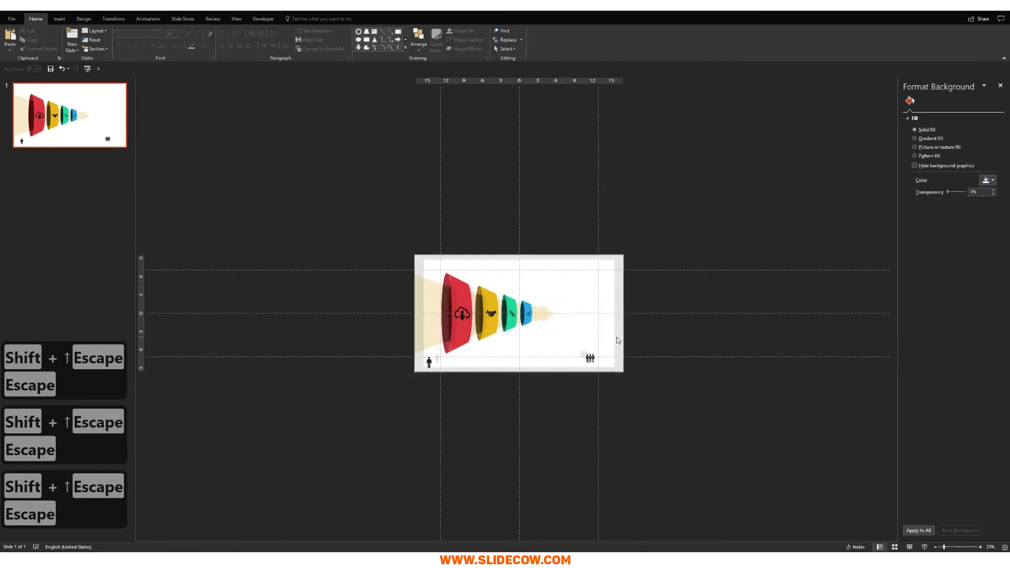
pyautogui.scroll(5, 618, 341)
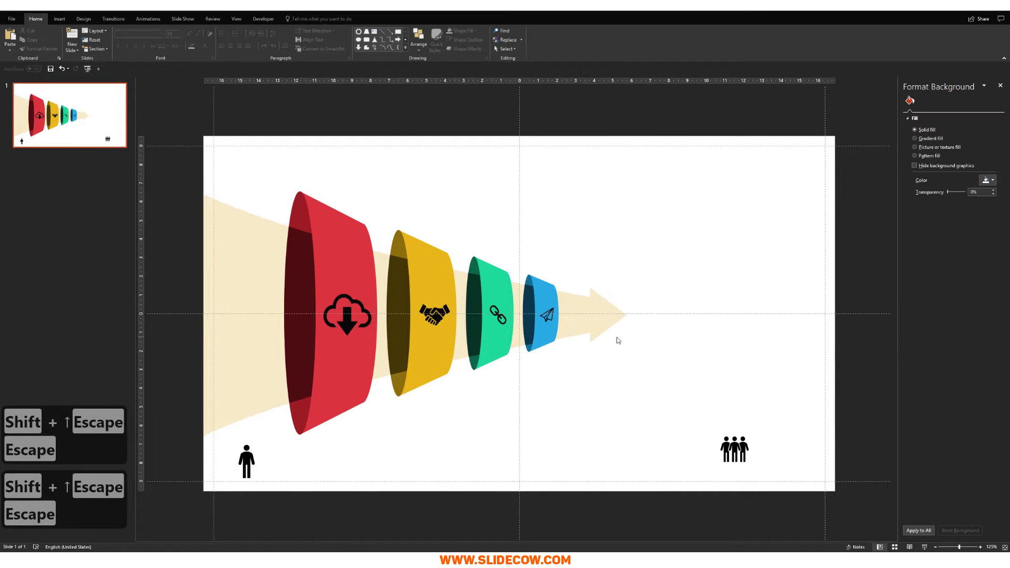
# Step: Enlarge the cloud icon on the red segment and the handshake icon on the yellow segment by one step each
pyautogui.click(347, 317)
pyautogui.hotkey('shift', 'Up')
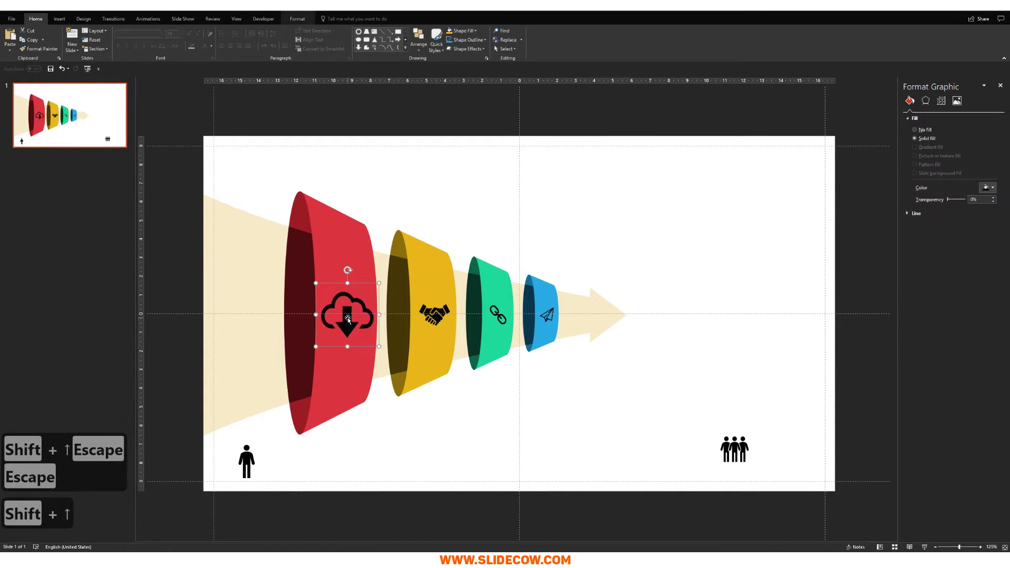
pyautogui.click(436, 311)
pyautogui.hotkey('shift', 'Up')
pyautogui.press('Escape')
pyautogui.press('Escape')
pyautogui.scroll(-5, 541, 331)
pyautogui.scroll(5, 540, 330)
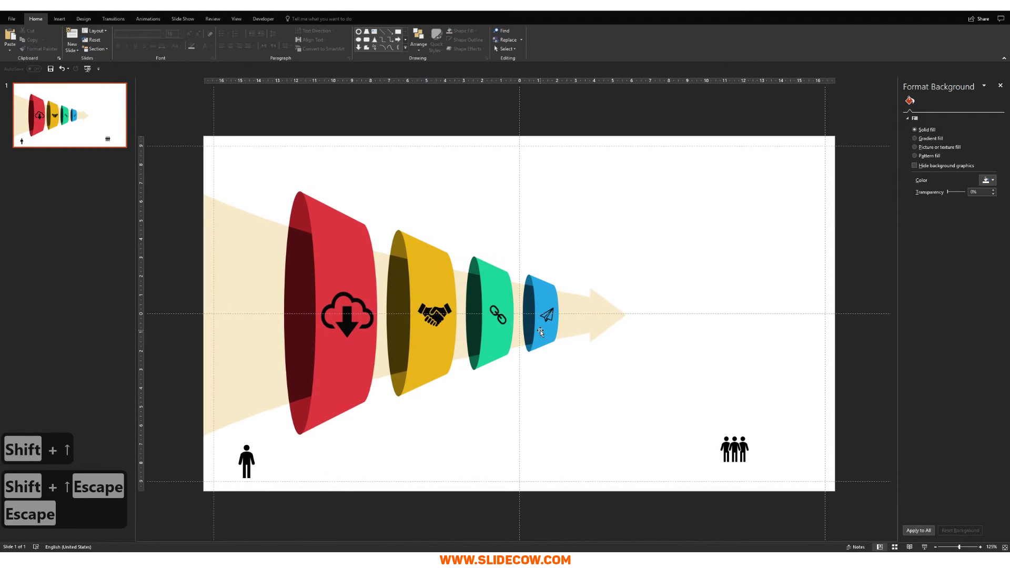
# Step: Shrink the chain-link icon on the green segment by one step
pyautogui.click(499, 311)
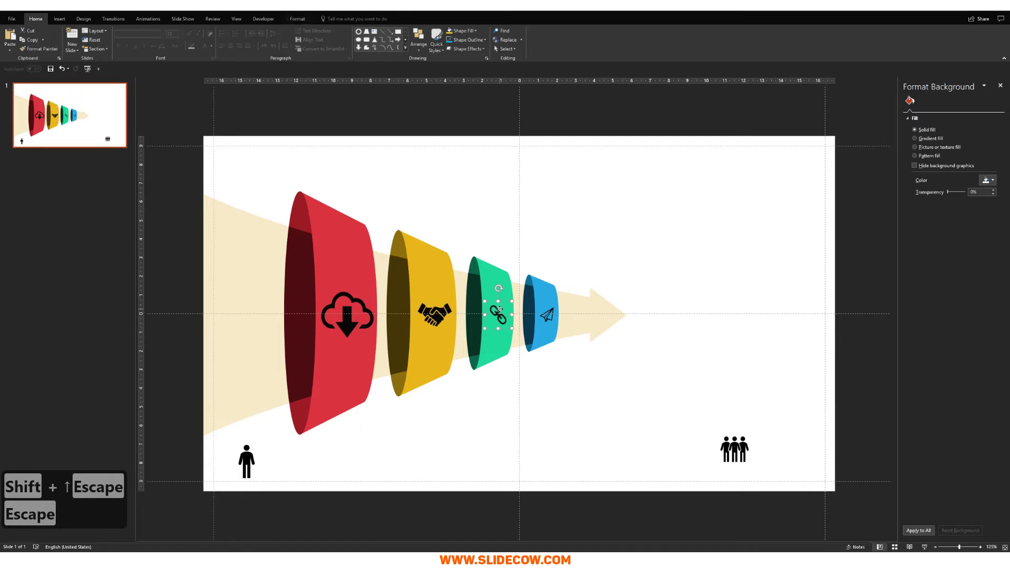
pyautogui.hotkey('shift', 'Down')
pyautogui.press('Escape')
pyautogui.press('Escape')
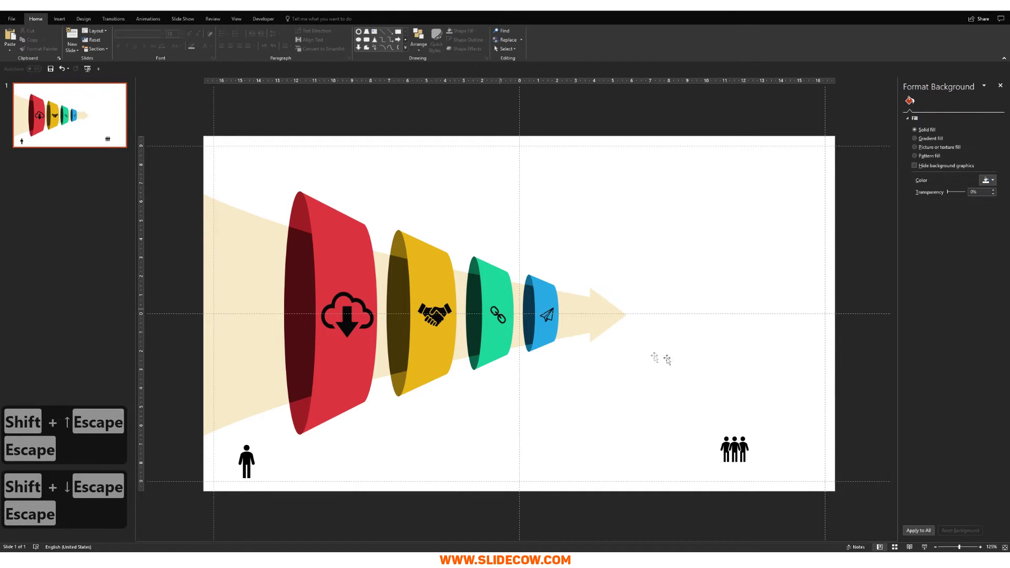
pyautogui.scroll(-4, 579, 342)
pyautogui.scroll(6, 552, 315)
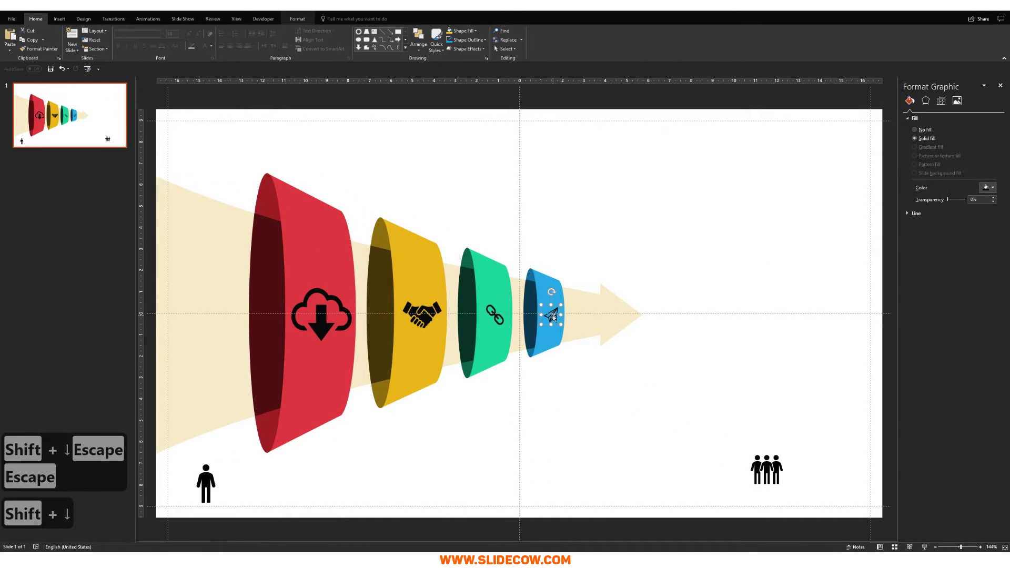
pyautogui.scroll(-2, 739, 322)
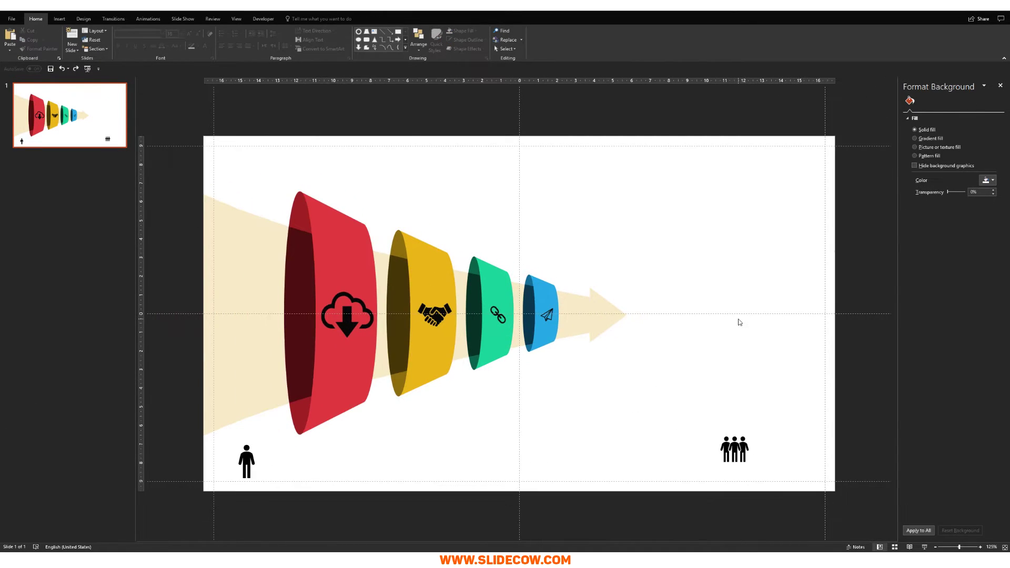
# Step: Insert a text box on the arrow's wide end before the red segment, containing "The quick brown fox jumps over the lazy dog." twice
pyautogui.click(59, 19)
pyautogui.click(354, 42)
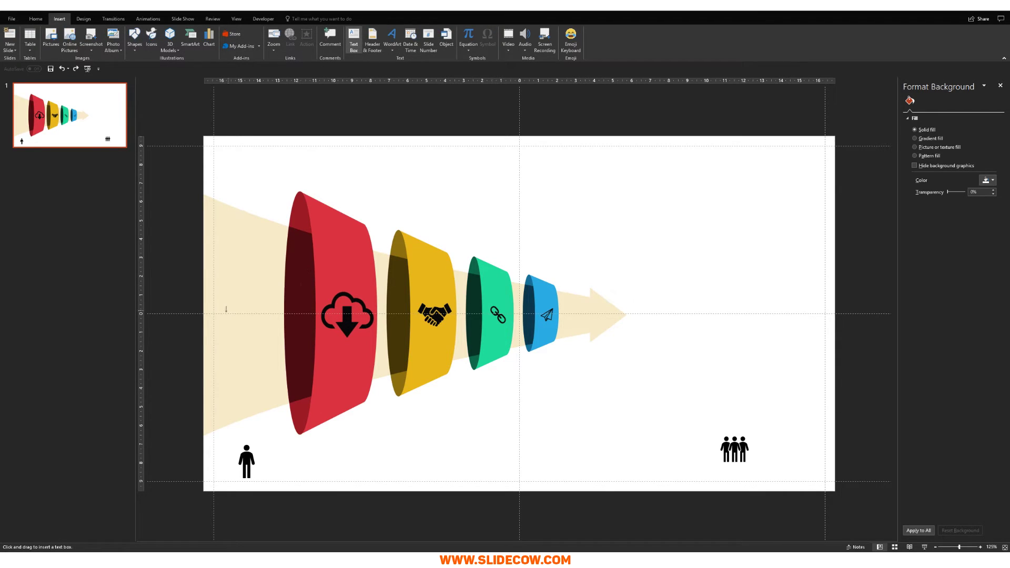
pyautogui.moveTo(217, 311); pyautogui.dragTo(279, 392)
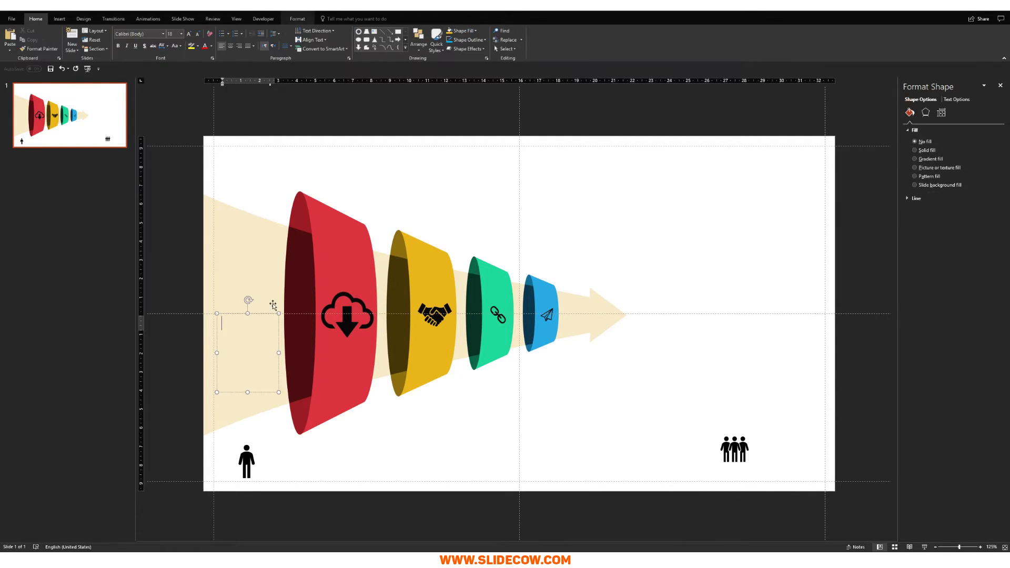
pyautogui.scroll(10, 230, 310)
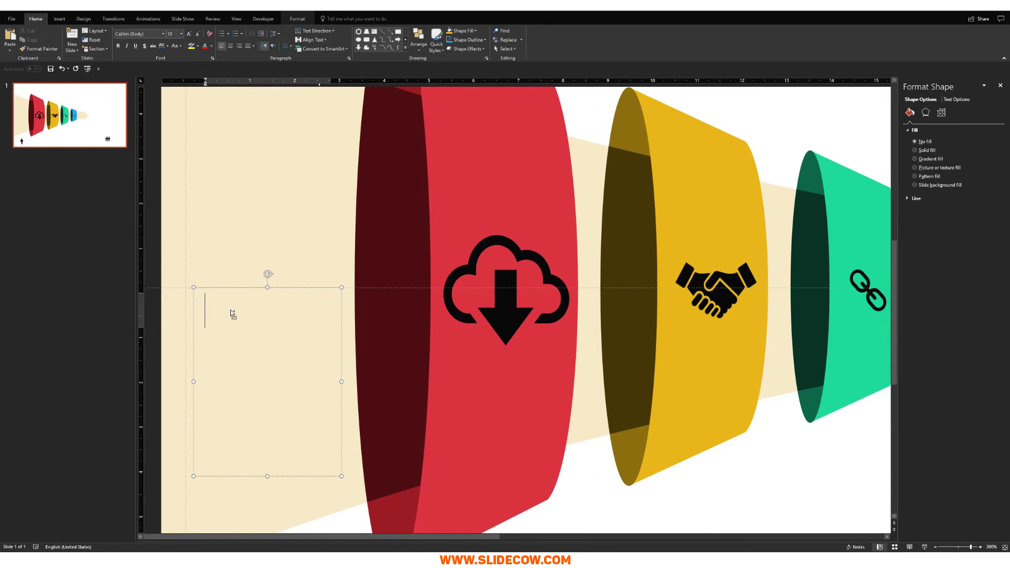
pyautogui.write('The quick brown fox jumps over the lazy dog. The quick brown fox jumps over the lazy dog.')
pyautogui.scroll(-8, 213, 342)
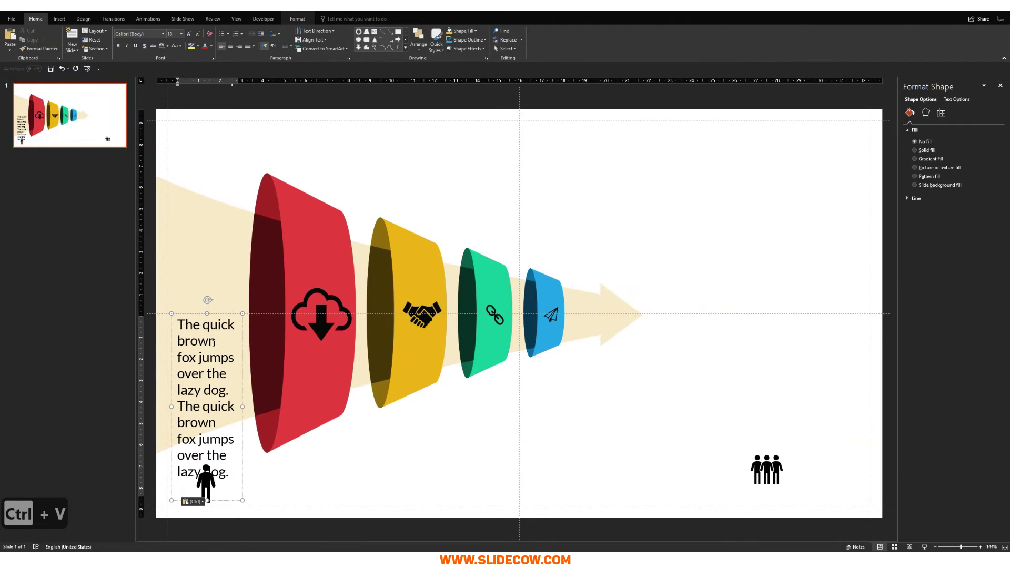
# Step: Set the text box's font size to 12 and add the line "Heading" above the paragraph
pyautogui.press('Escape')
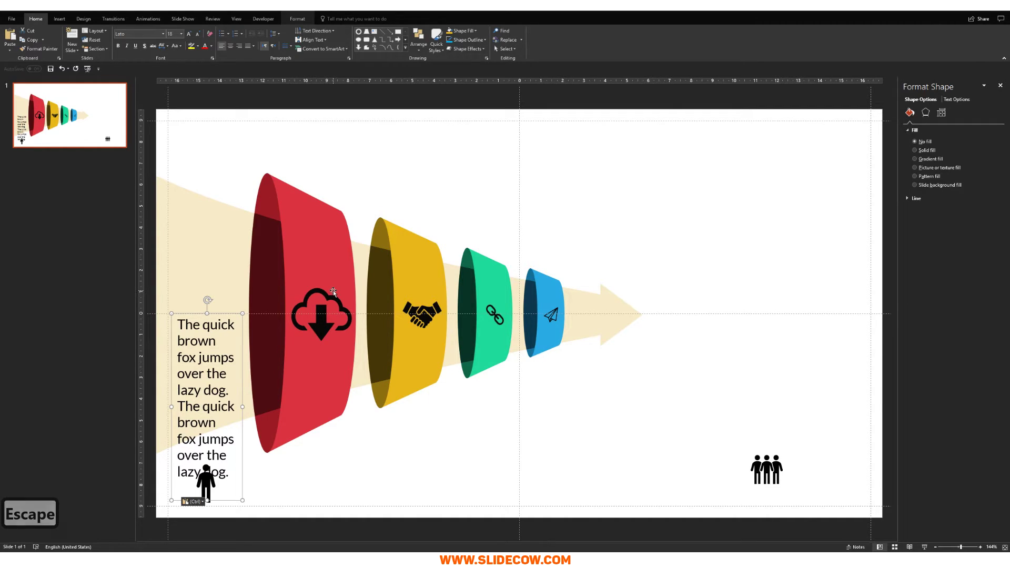
pyautogui.write('12')
pyautogui.press('Return')
pyautogui.click(203, 324)
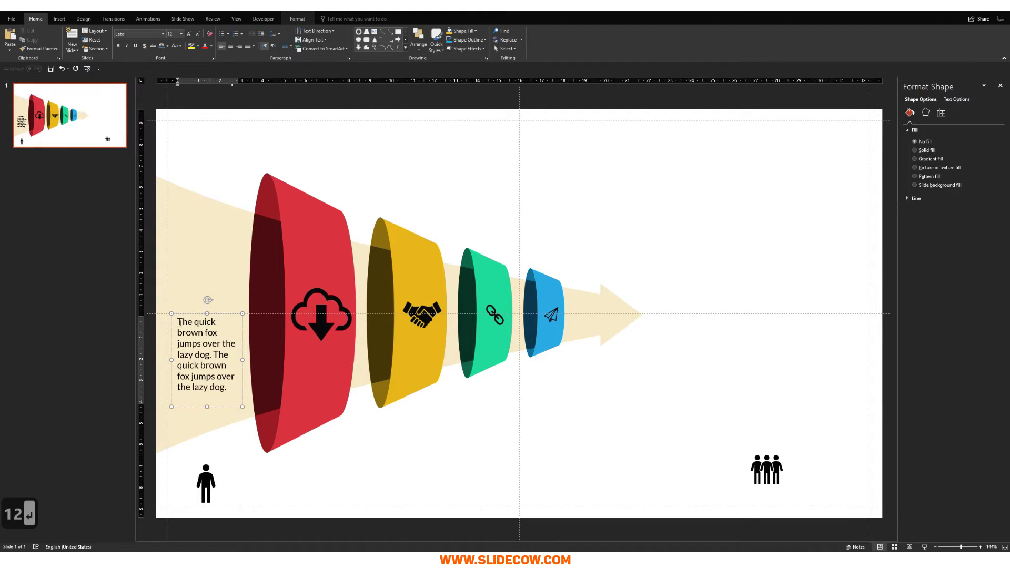
pyautogui.press('Return')
pyautogui.press('Up')
pyautogui.write('Heading')
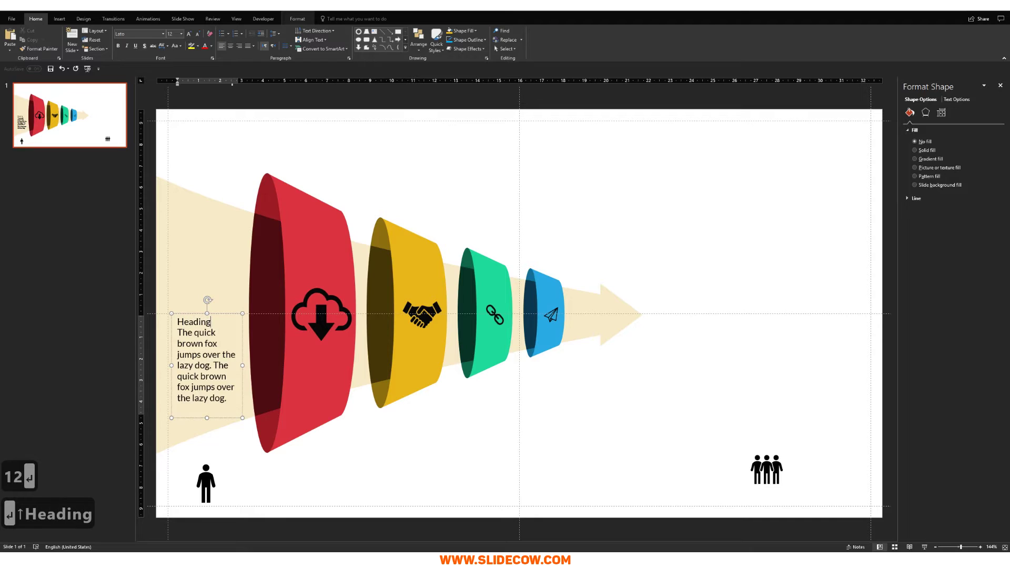
# Step: Set the "Heading" line's font to Gotham Black and centre all text in the box
pyautogui.hotkey('ctrl', 'shift', 'Left')
pyautogui.click(138, 34)
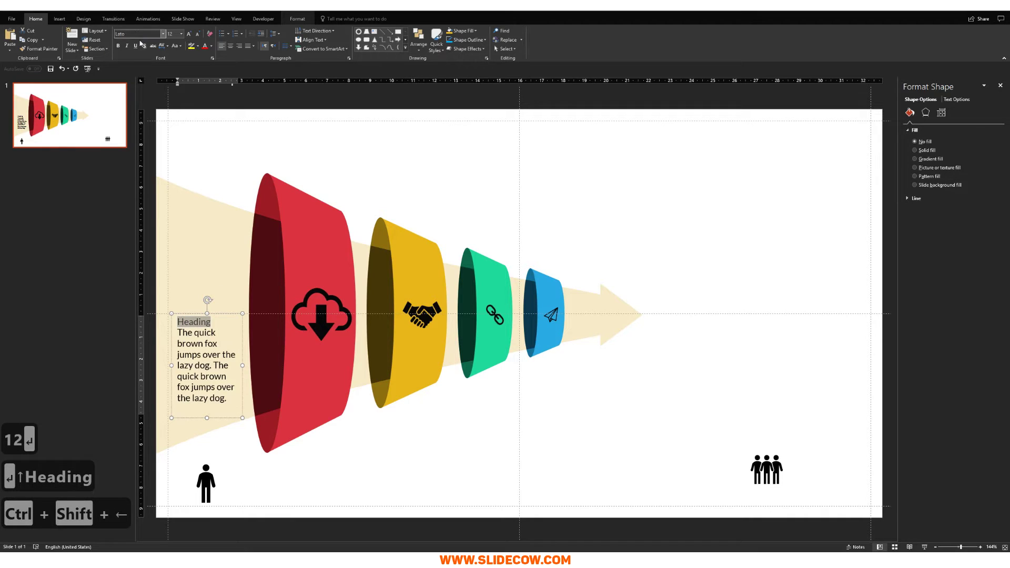
pyautogui.write('gotham')
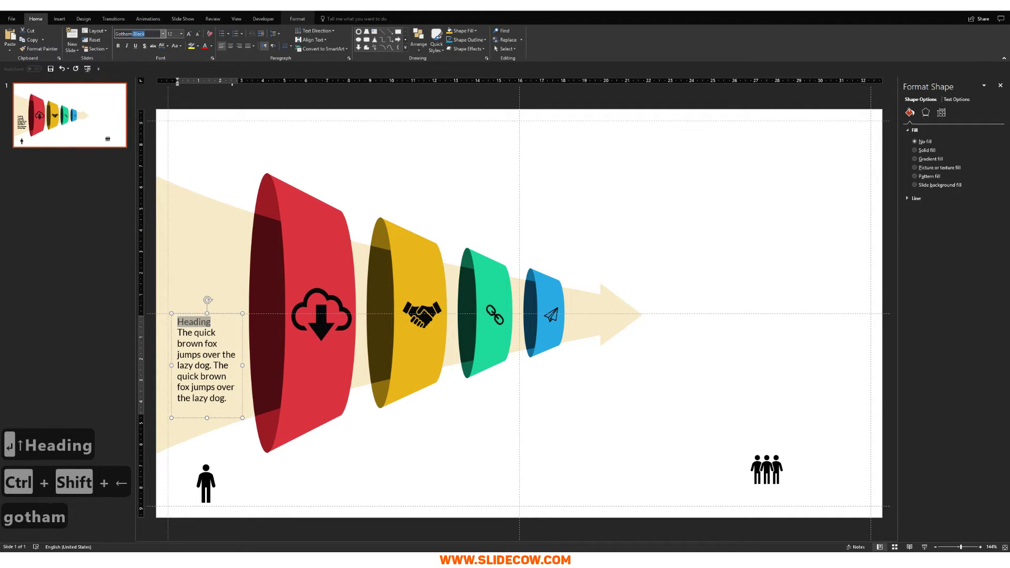
pyautogui.press('Return')
pyautogui.hotkey('ctrl', 'a')
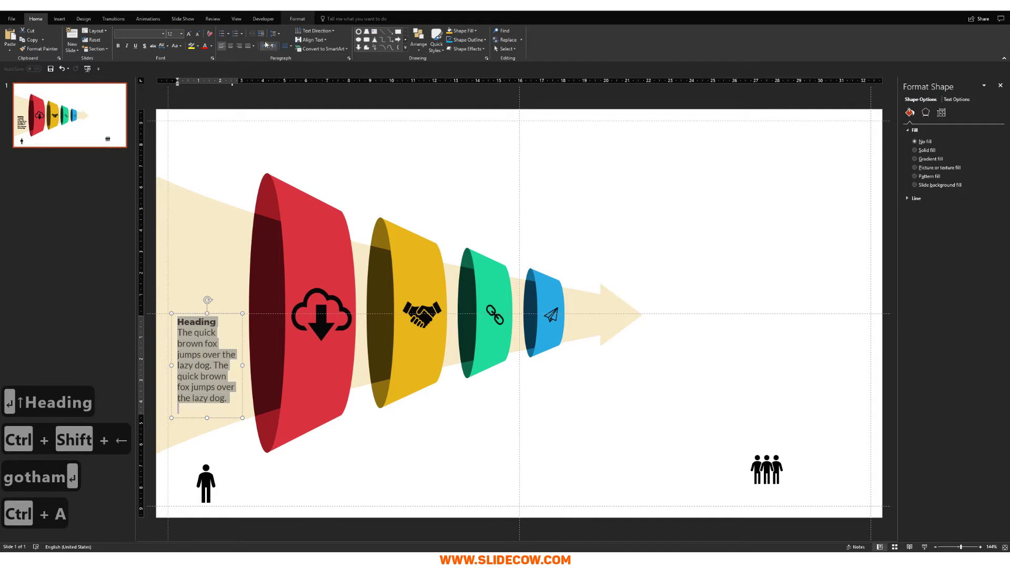
pyautogui.click(231, 46)
# Step: Widen the text box on both sides, out to the slide's left margin guide and towards the red segment
pyautogui.scroll(5, 213, 298)
pyautogui.press('Escape')
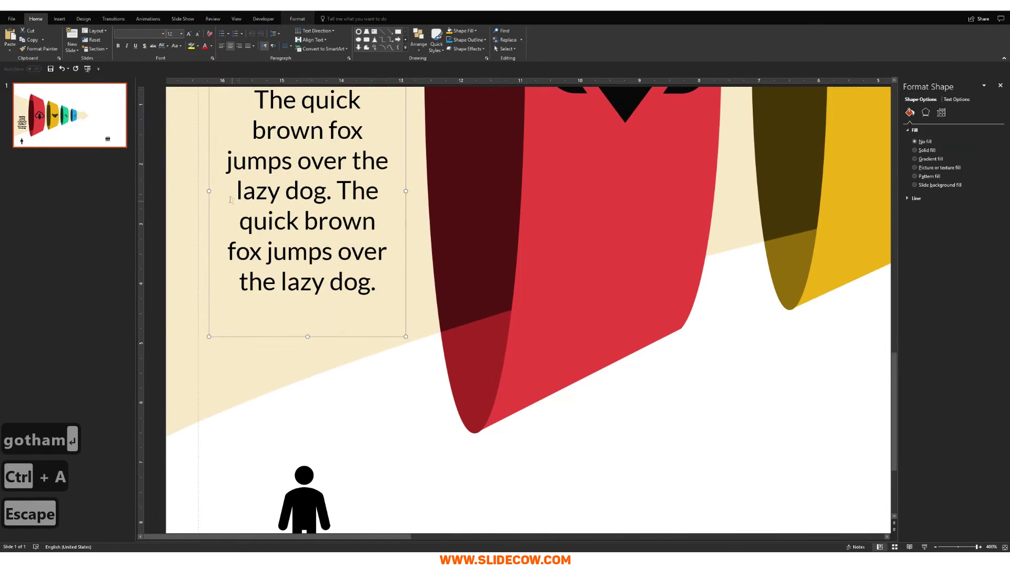
pyautogui.moveTo(209, 190); pyautogui.dragTo(198, 190)
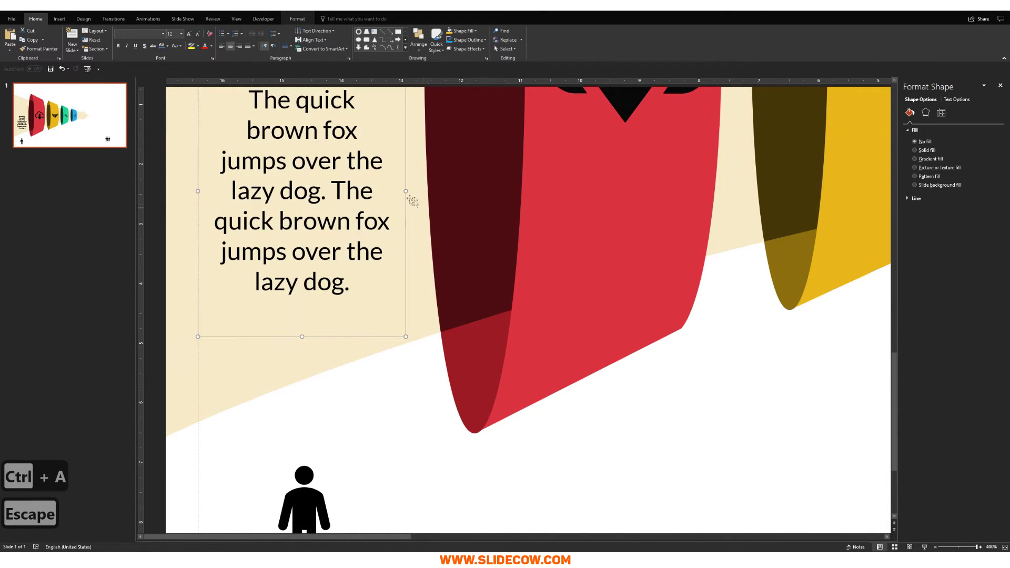
pyautogui.moveTo(405, 191); pyautogui.dragTo(418, 191)
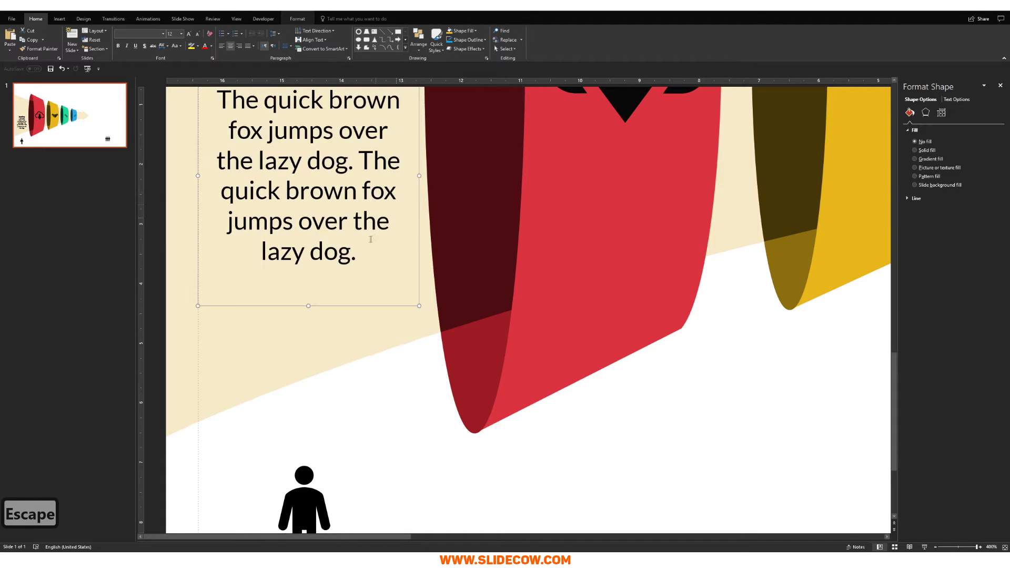
pyautogui.scroll(-5, 347, 255)
pyautogui.scroll(-3, 347, 255)
pyautogui.press('Escape')
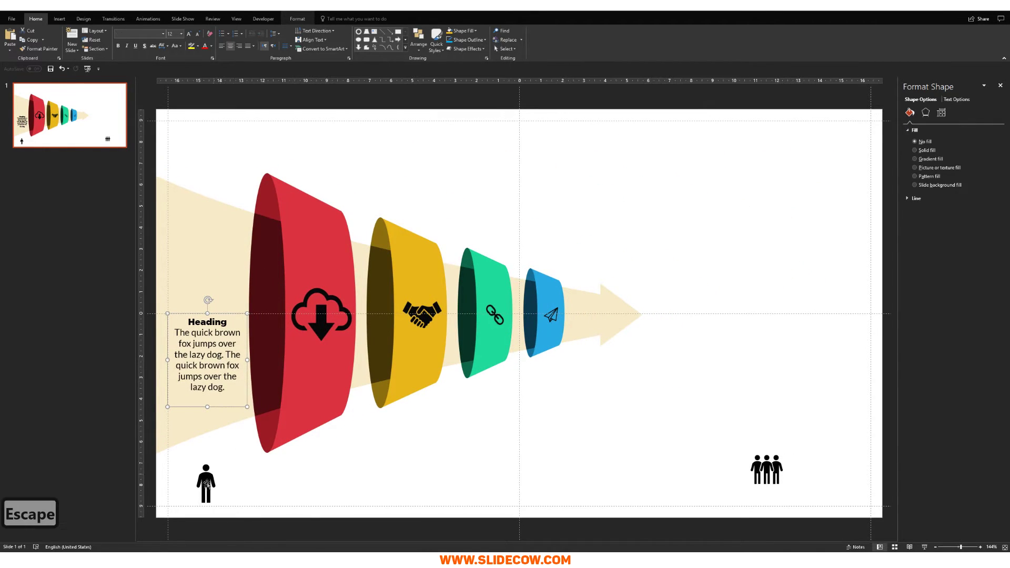
# Step: Move the single-person icon above the "Heading" text box and enlarge it by four steps, leaving a gap above the heading
pyautogui.click(209, 491)
pyautogui.moveTo(209, 490); pyautogui.dragTo(211, 302)
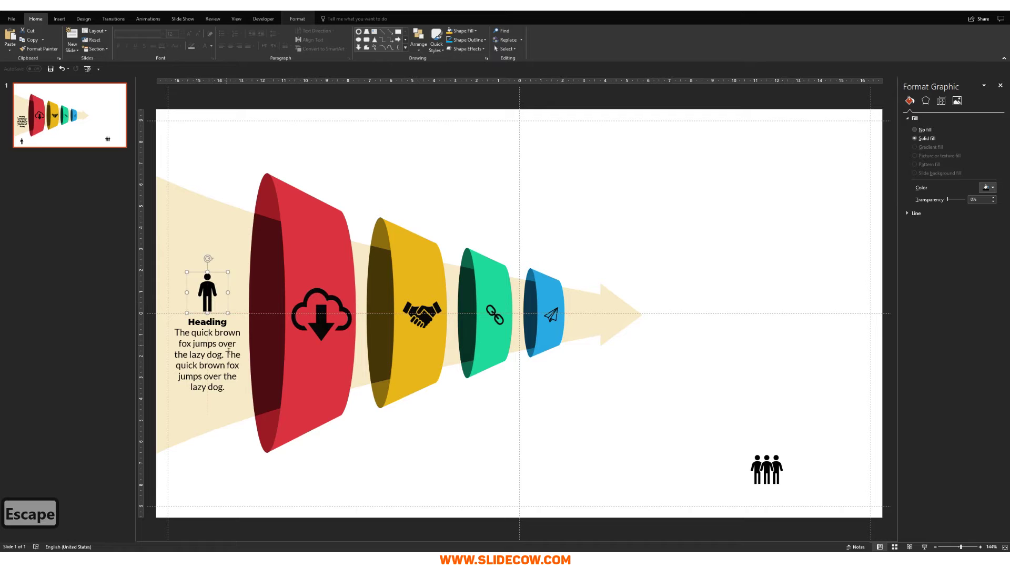
pyautogui.scroll(5, 189, 315)
pyautogui.hotkey('shift', 'Up')
pyautogui.hotkey('shift', 'Up')
pyautogui.hotkey('shift', 'Up')
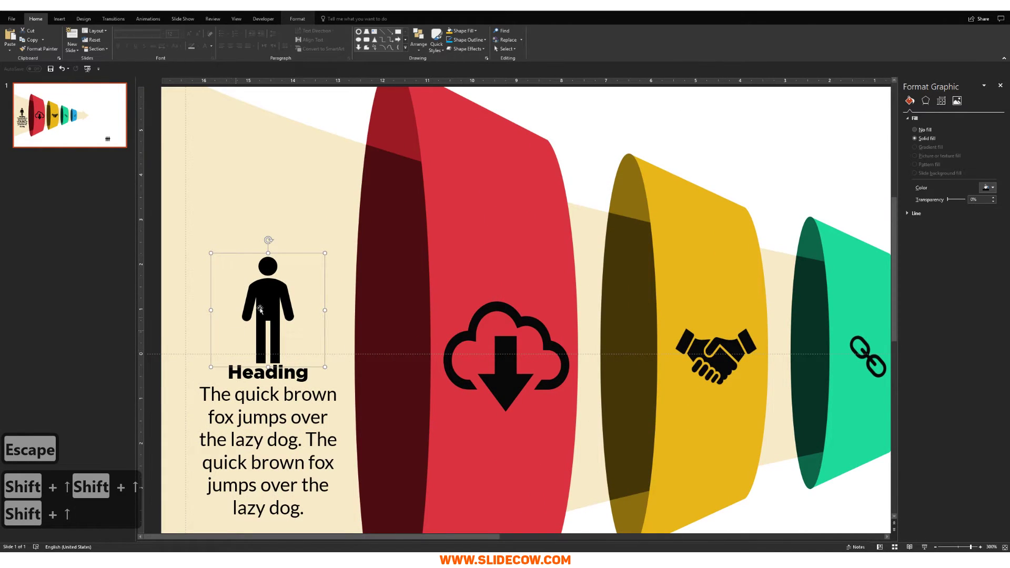
pyautogui.hotkey('shift', 'Up')
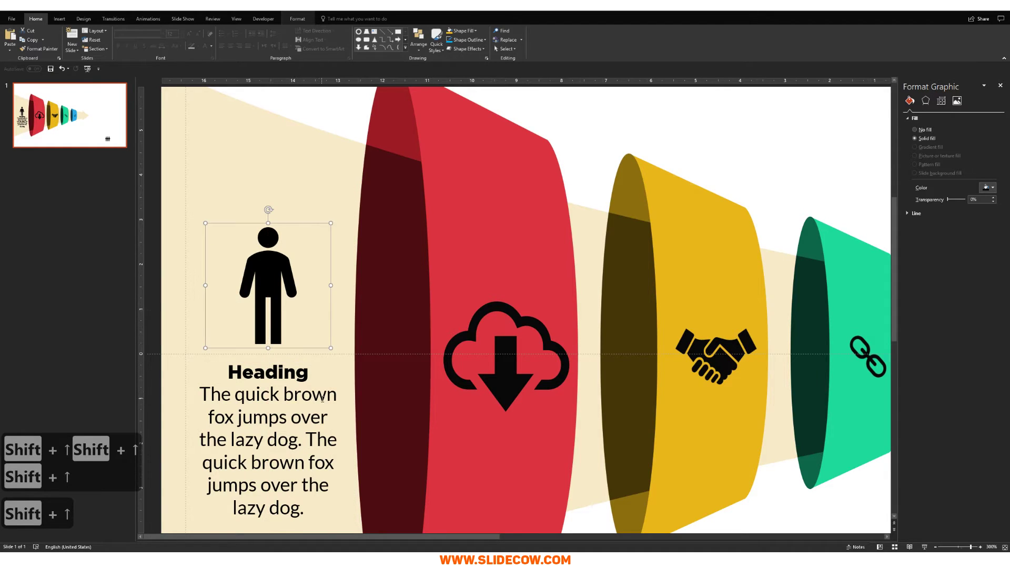
# Step: Group the single-person icon with its text box and nudge the group ten steps up and six steps left
pyautogui.scroll(-5, 267, 296)
pyautogui.moveTo(209, 247); pyautogui.dragTo(323, 405)
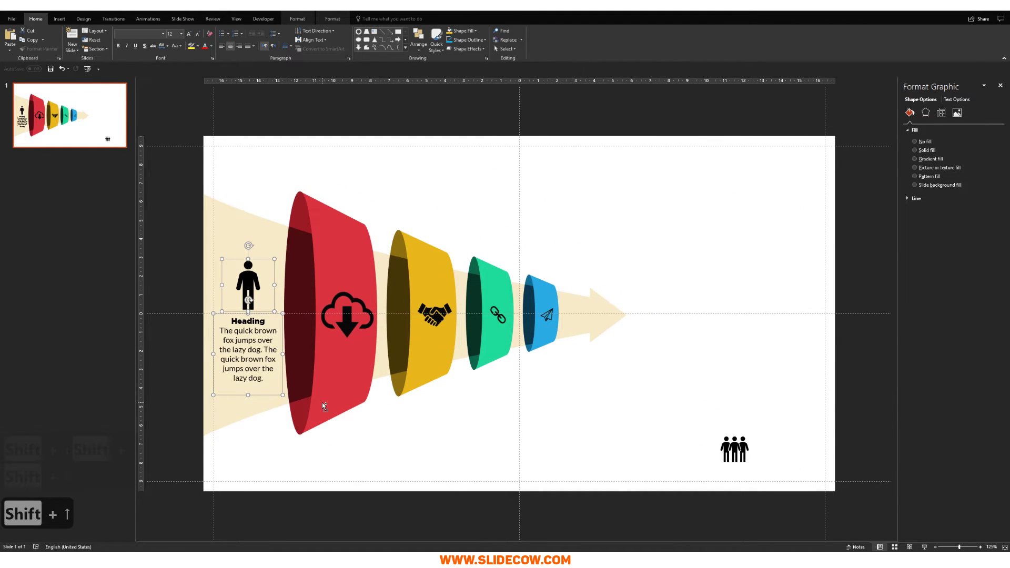
pyautogui.hotkey('ctrl', 'g')
pyautogui.press('Up')
pyautogui.press('Up')
pyautogui.press('Up')
pyautogui.press('Up')
pyautogui.press('Left')
pyautogui.press('Left')
pyautogui.press('Left')
pyautogui.press('Left')
pyautogui.press('Left')
pyautogui.press('Up')
pyautogui.press('Up')
pyautogui.press('Up')
pyautogui.press('Up')
pyautogui.press('Up')
pyautogui.press('Left')
pyautogui.press('Up')
pyautogui.press('Escape')
pyautogui.press('Escape')
# Step: Nudge the group of person icon and text another two steps up
pyautogui.scroll(-2, 322, 403)
pyautogui.click(344, 355)
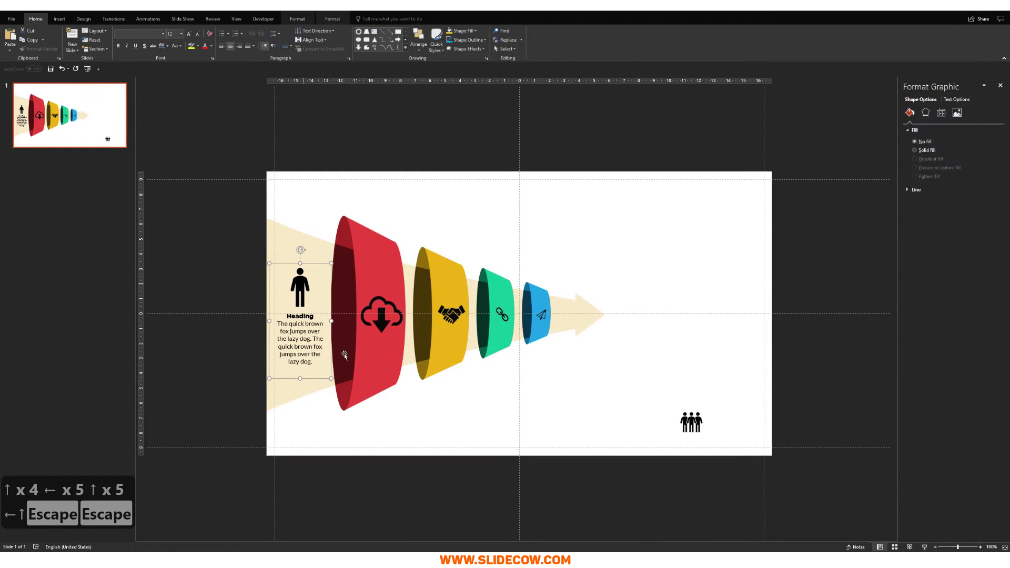
pyautogui.press('Up')
pyautogui.press('Up')
pyautogui.press('Escape')
pyautogui.press('Escape')
pyautogui.scroll(4, 430, 332)
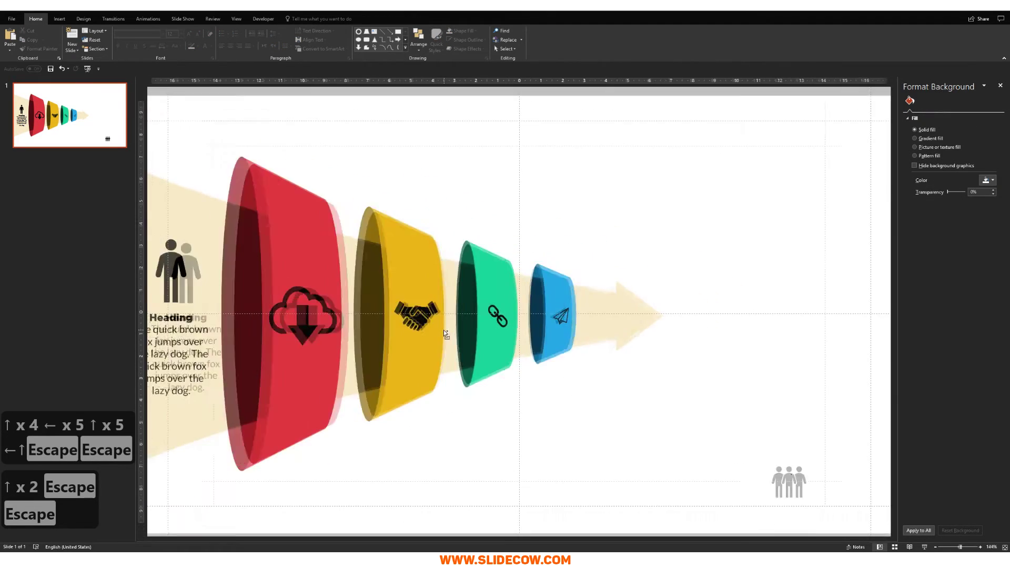
pyautogui.scroll(-8, 443, 330)
pyautogui.scroll(4, 398, 268)
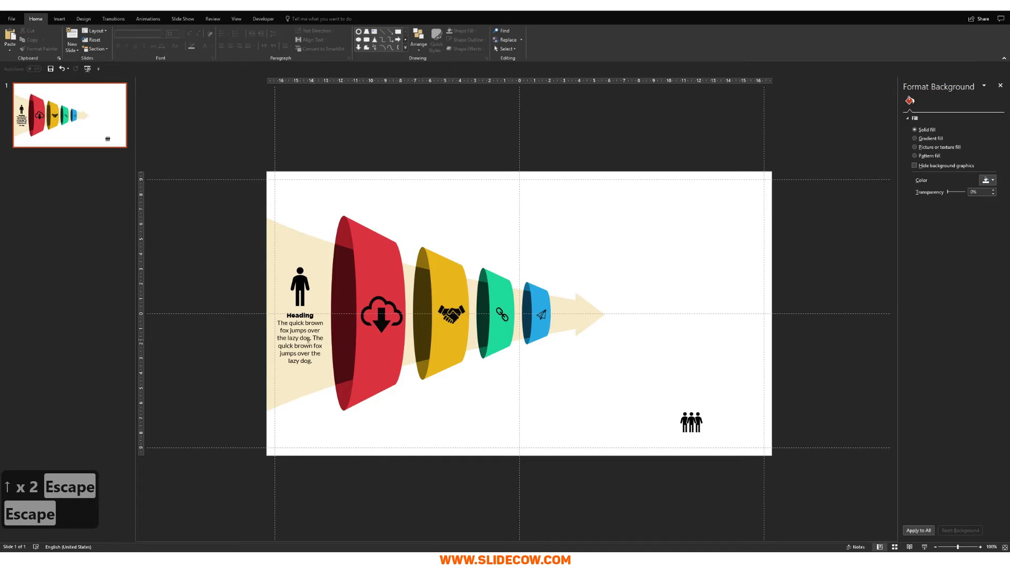
# Step: Duplicate the group's heading text box, place the copy above the yellow segment and widen it so its paragraph fits three lines
pyautogui.click(308, 339)
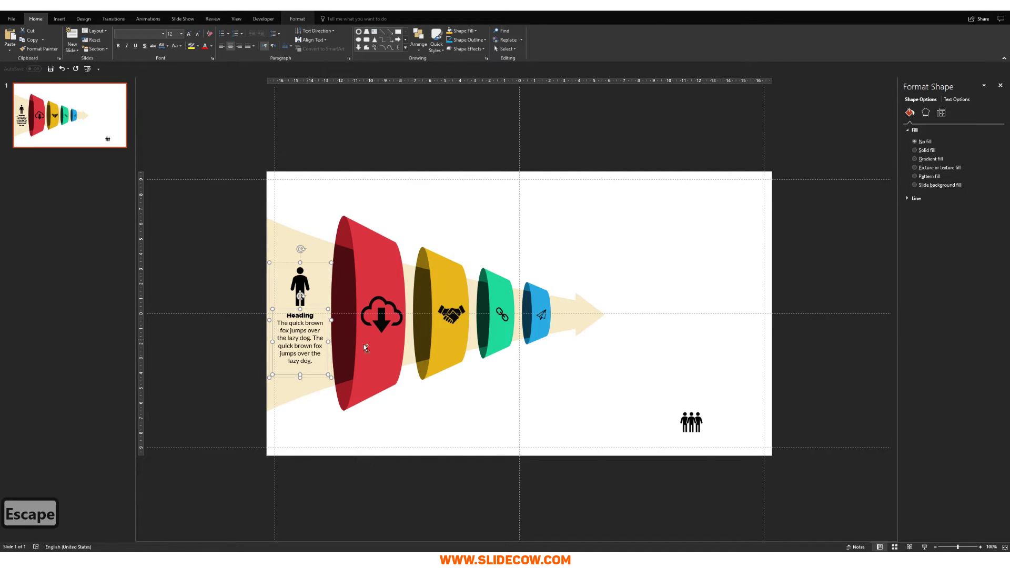
pyautogui.hotkey('ctrl', 'c')
pyautogui.hotkey('ctrl', 'v')
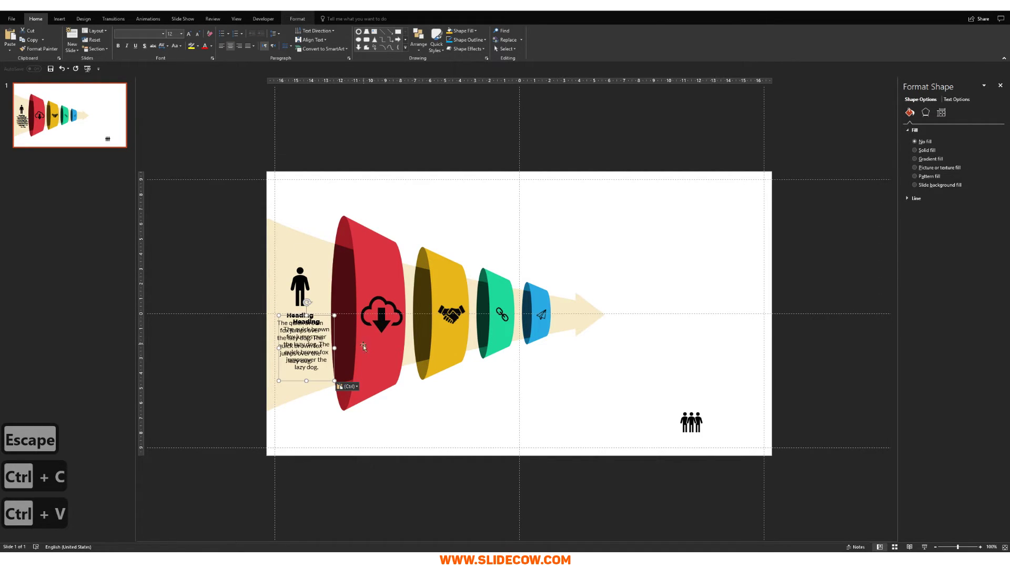
pyautogui.moveTo(340, 362); pyautogui.dragTo(522, 207)
pyautogui.click(420, 210)
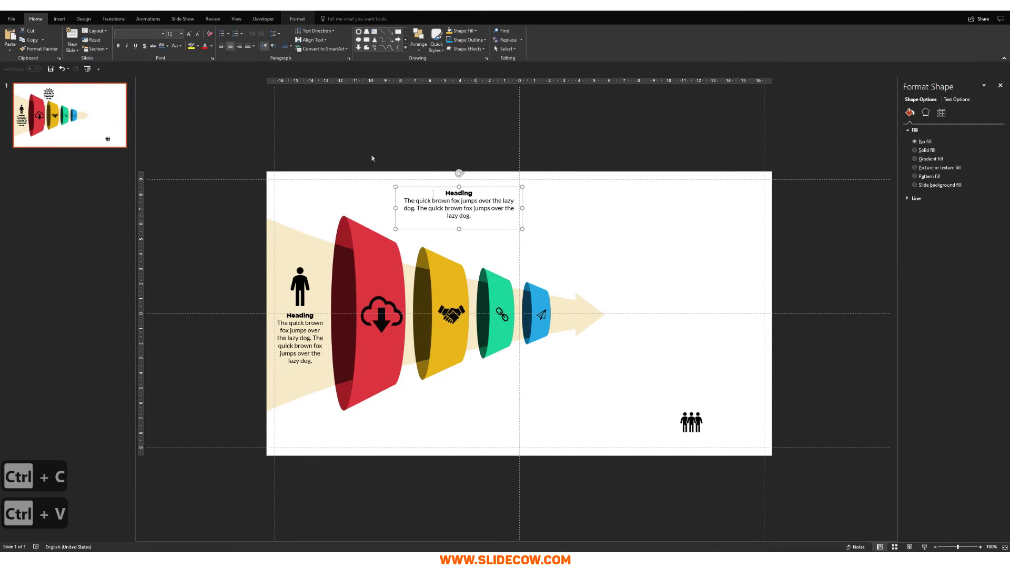